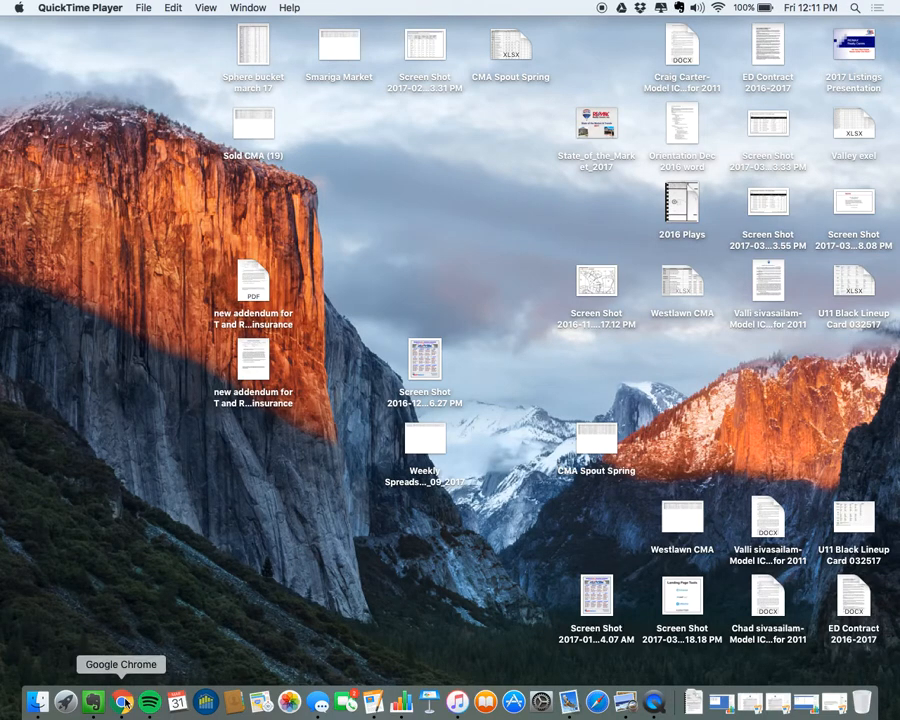
- Open Google Chrome and switch over to the Evernote window
click(122, 700)
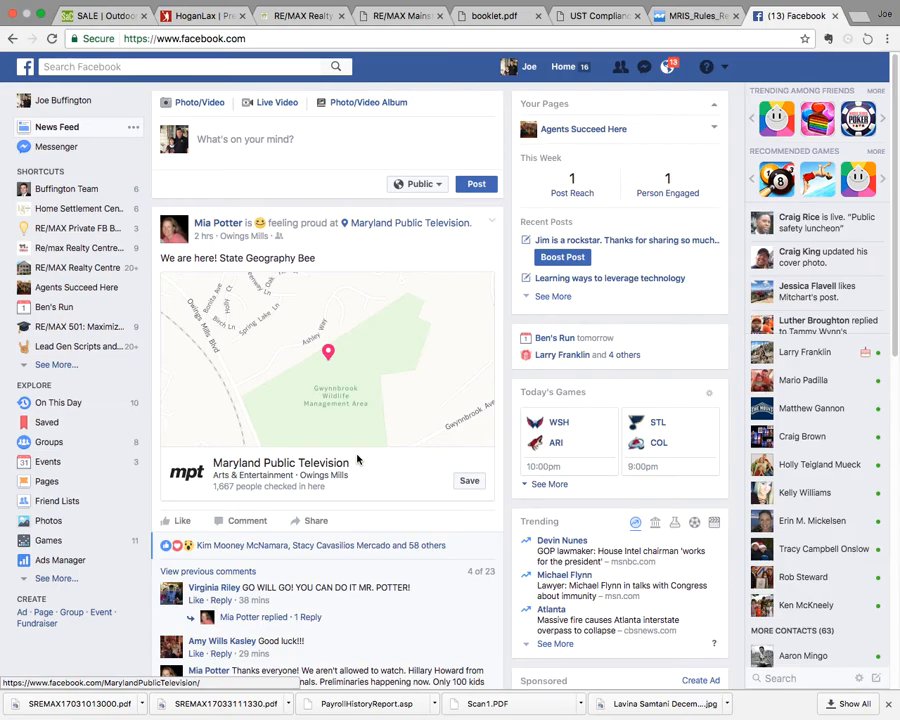
key(ctrl+Left)
key(ctrl+Right)
key(ctrl+Right)
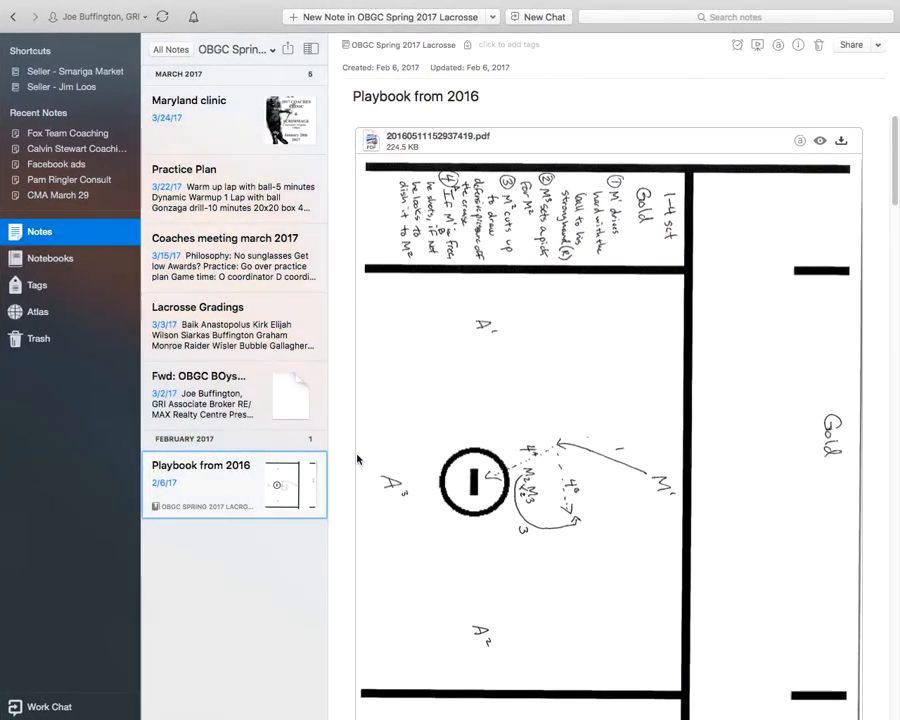
- Open the Technology/Social Media notebook and read through the Facebook ads note, including its sample ad and Landing Page Tools section
click(70, 262)
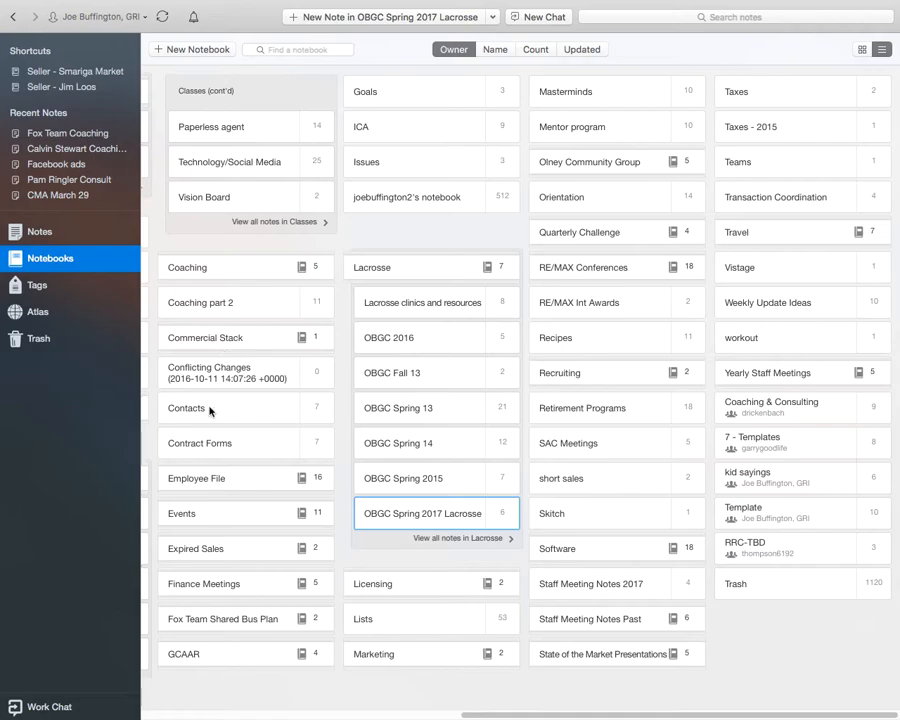
scroll(227, 277, left, 3)
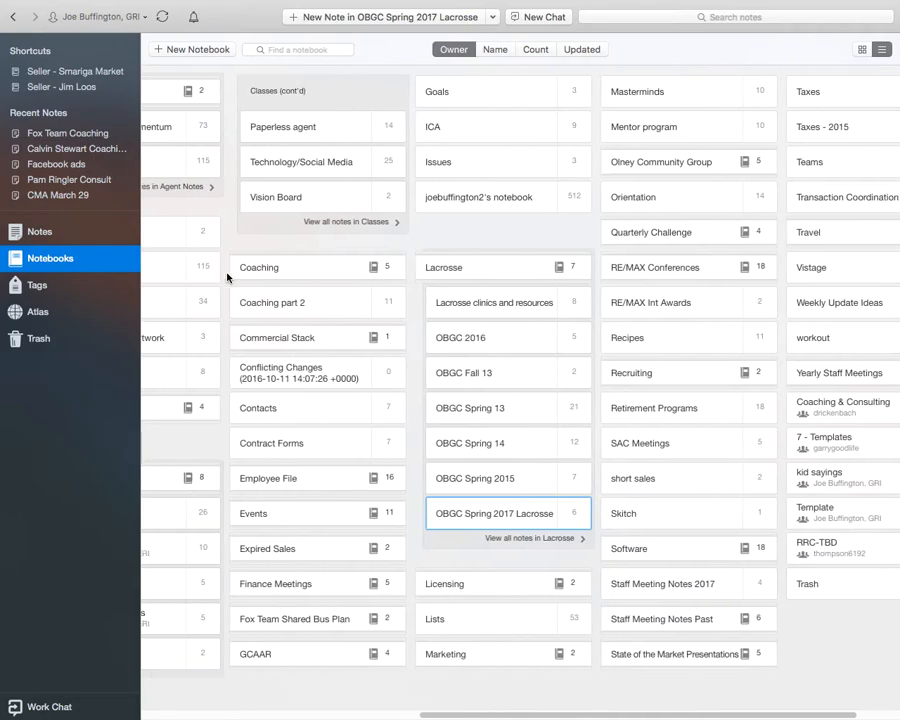
scroll(227, 277, left, 6)
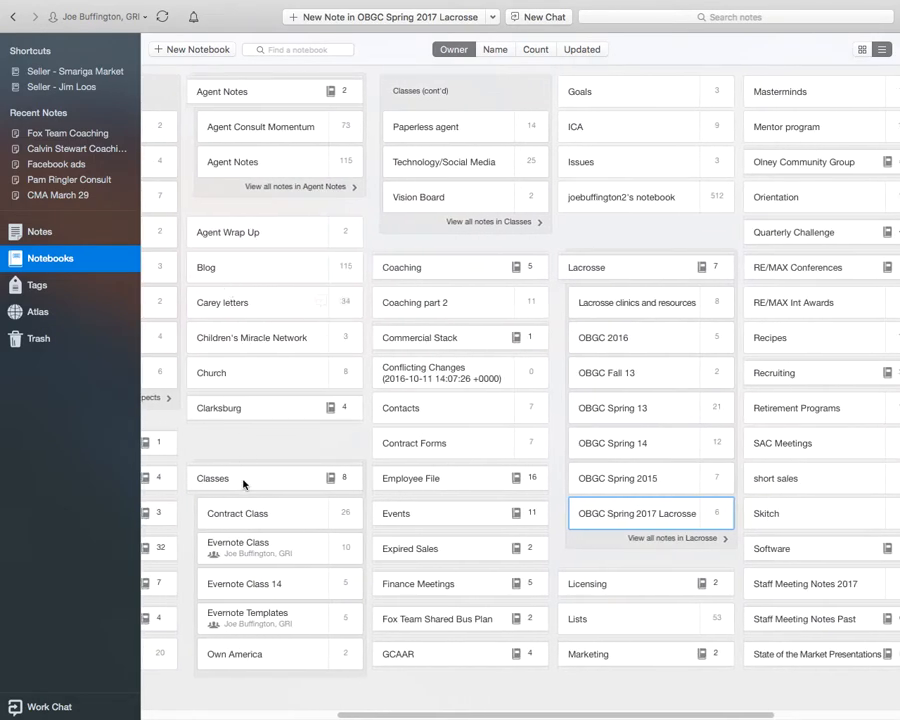
double_click(462, 166)
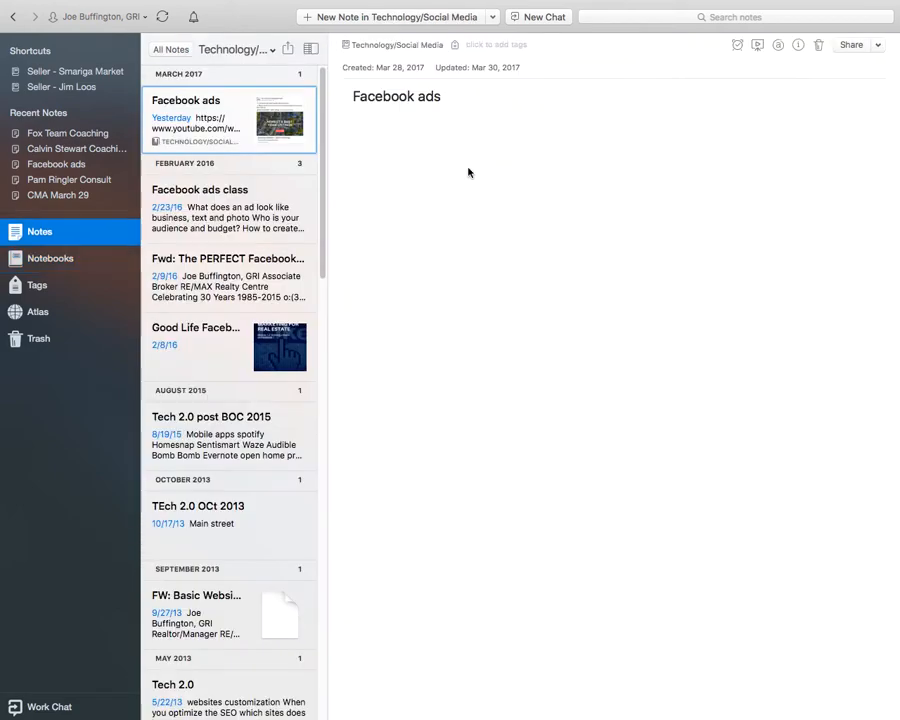
scroll(418, 309, down, 8)
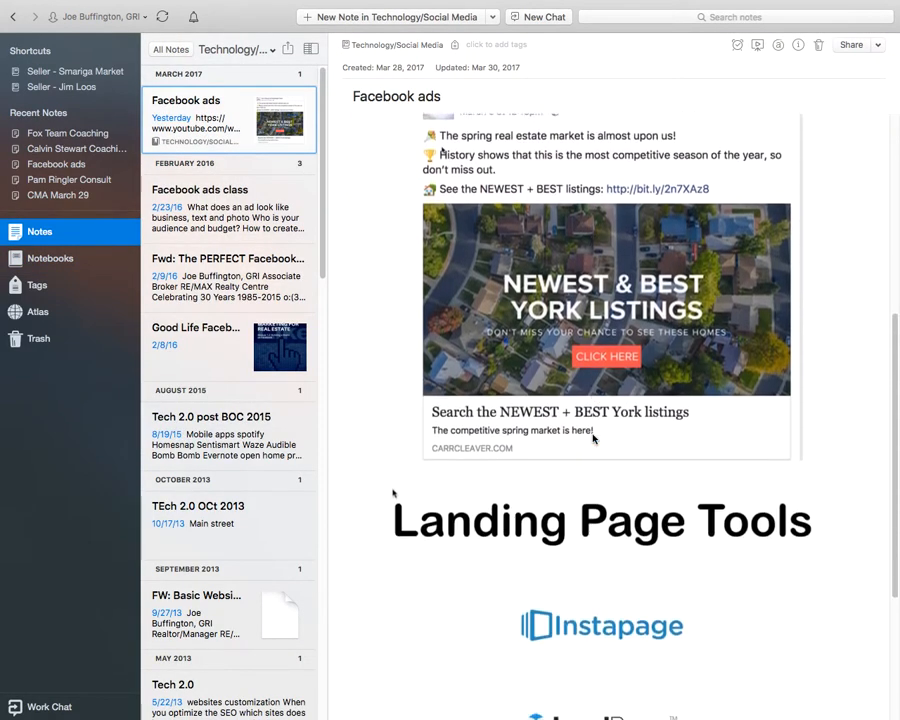
scroll(593, 437, down, 5)
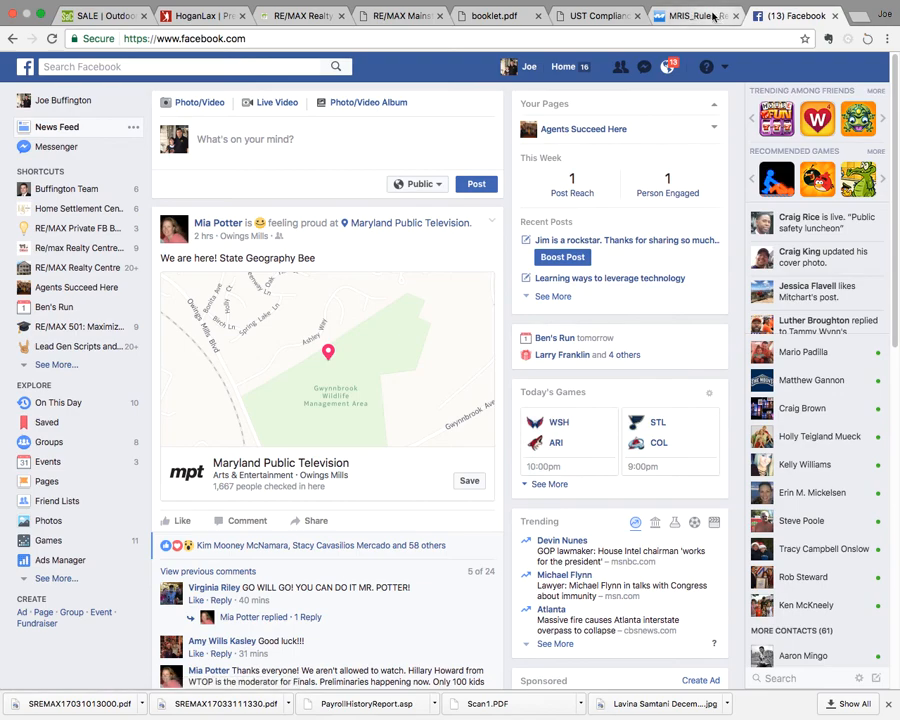
- Switch to Google Chrome and load matrix.mris.com in a new browser tab
click(858, 17)
text(magi)
key(BackSpace)
key(BackSpace)
text(trix.mris.com)
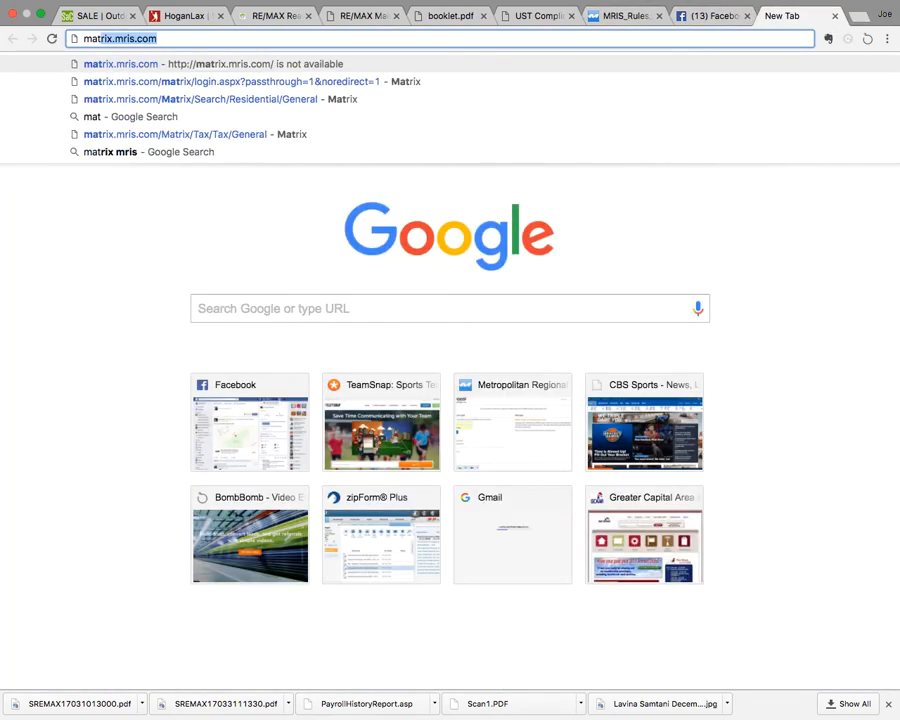
key(Return)
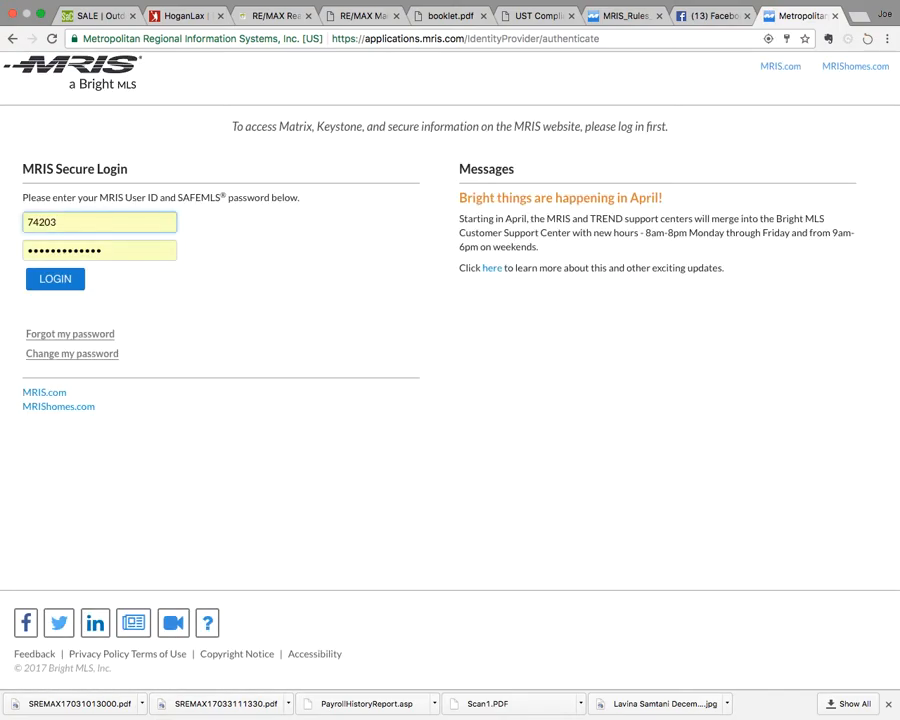
- Log in to MRIS with the prefilled credentials and postpone reading the April announcement
click(55, 283)
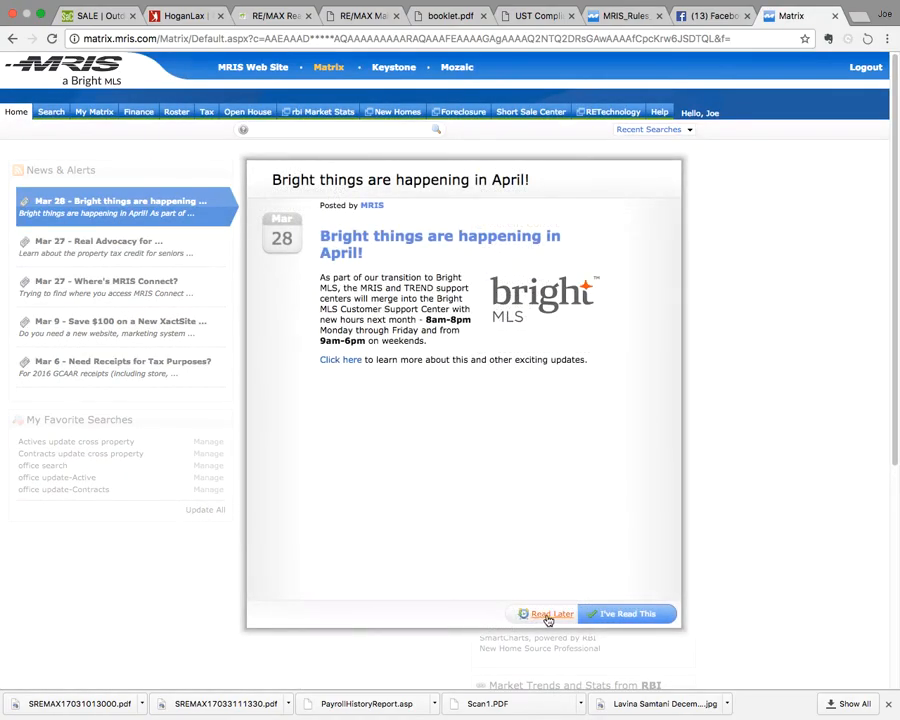
click(547, 617)
click(547, 616)
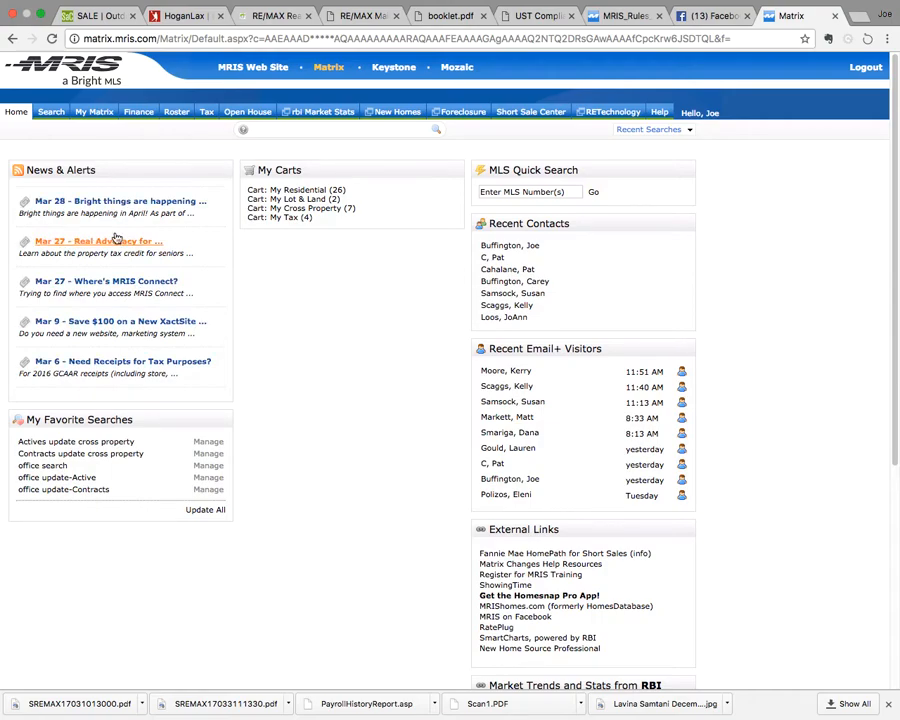
- Open the General search form for residential properties
mouse_move(50, 112)
mouse_move(130, 132)
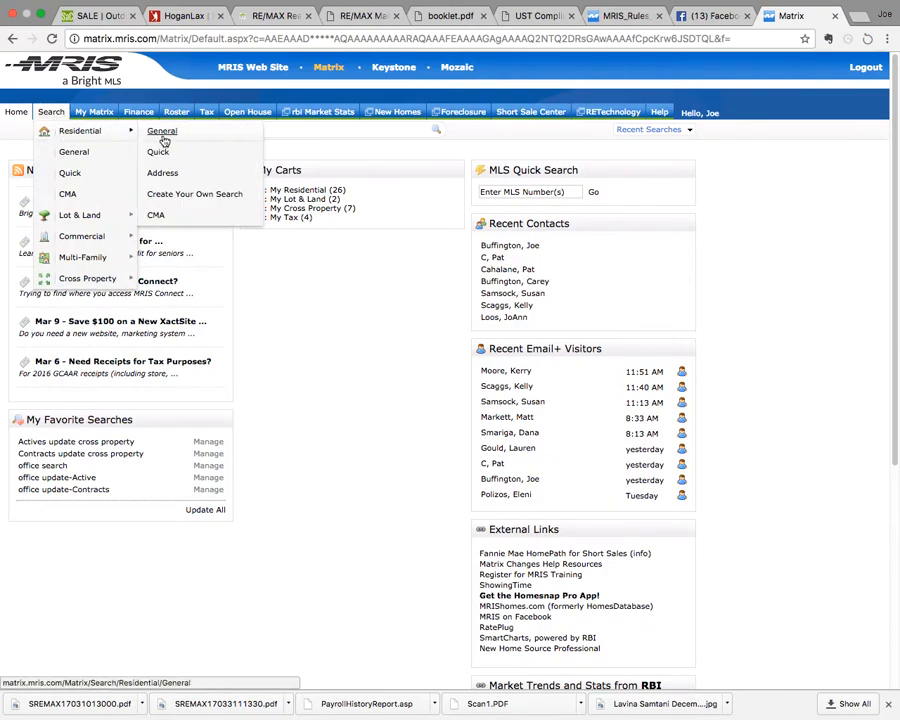
click(161, 132)
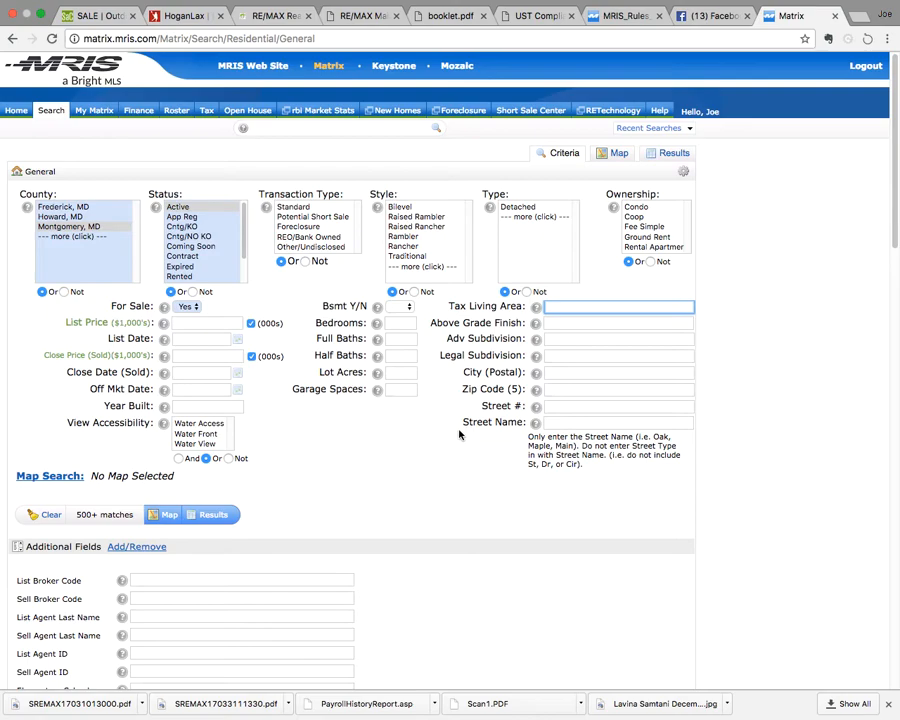
- Limit the search to the Potential Short Sale transaction type and the Active status
scroll(459, 433, down, 1)
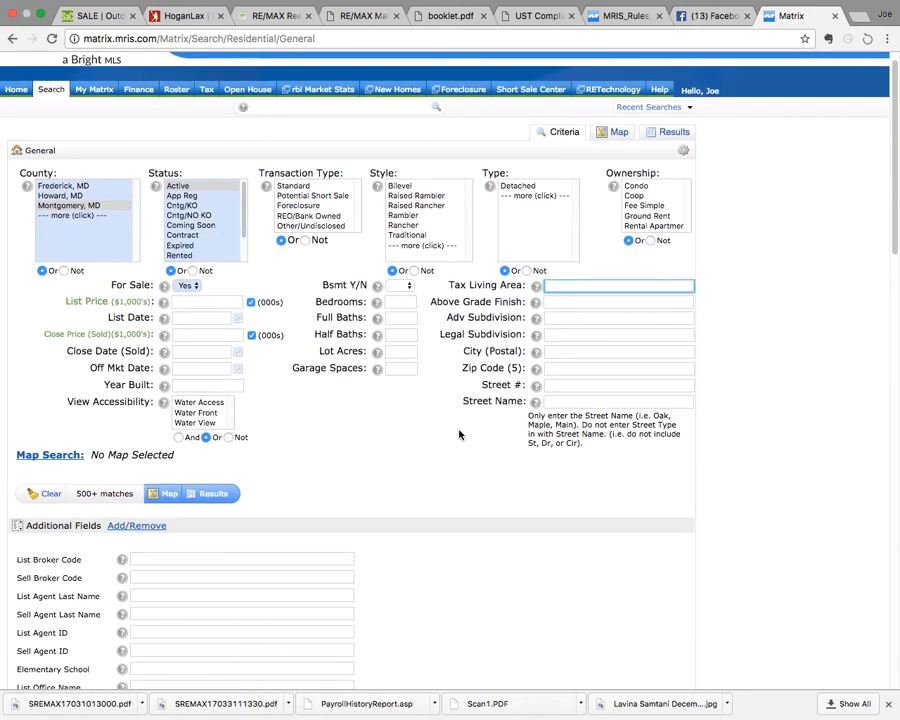
scroll(459, 433, up, 1)
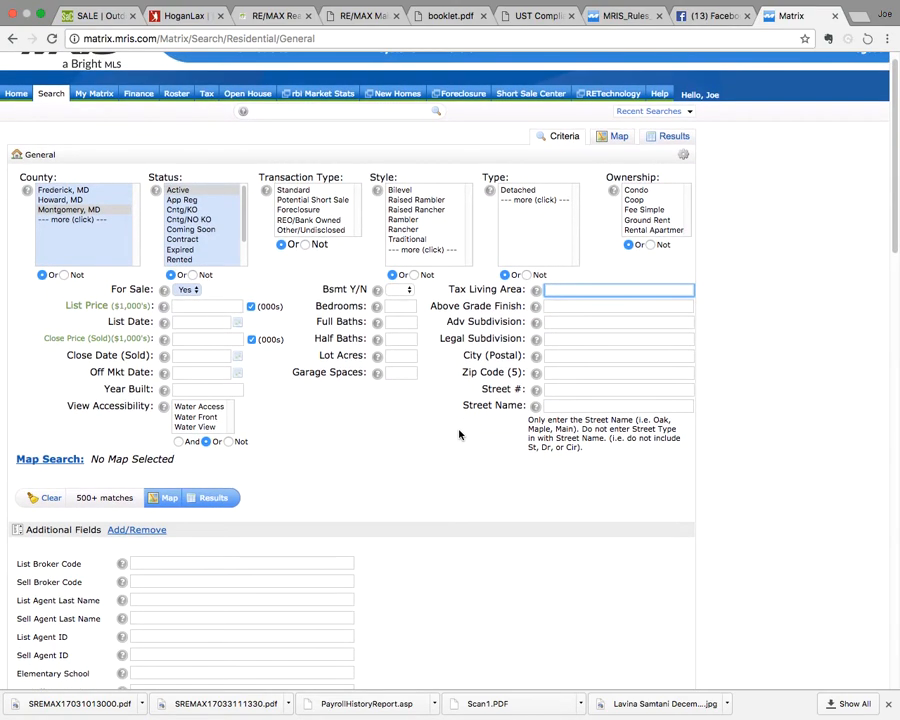
click(335, 205)
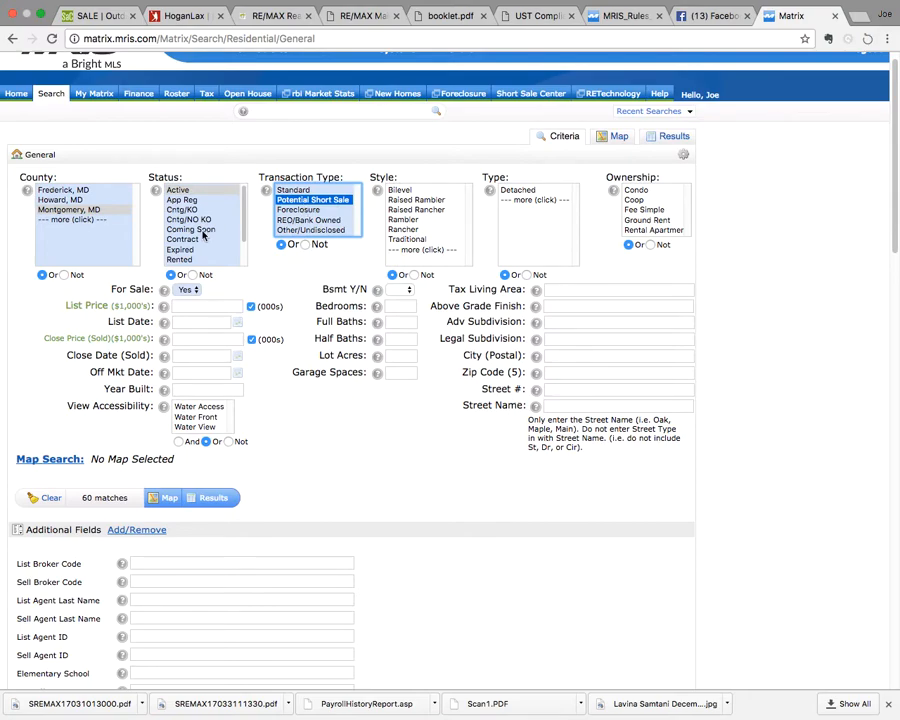
super+click(203, 231)
super+click(203, 231)
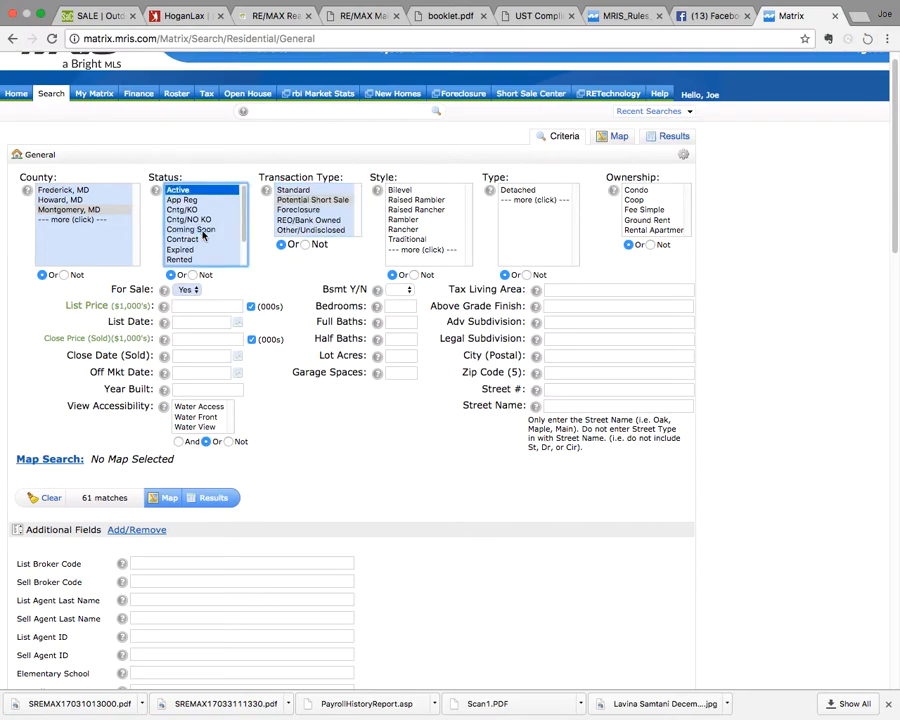
- Expand the county list, choose Washington, DC and display the matching listings
click(72, 219)
click(102, 191)
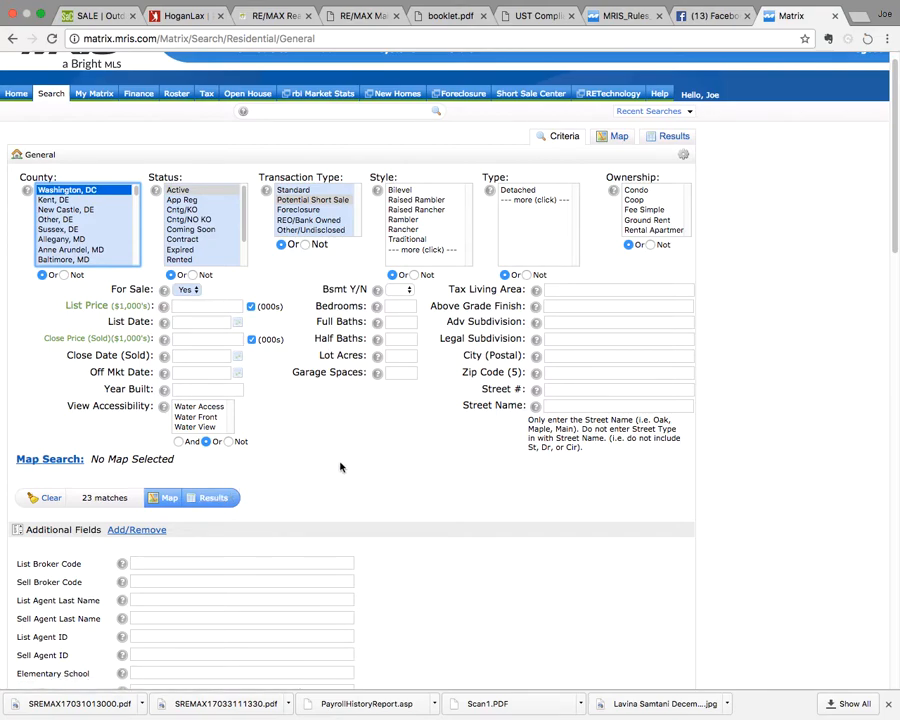
click(206, 500)
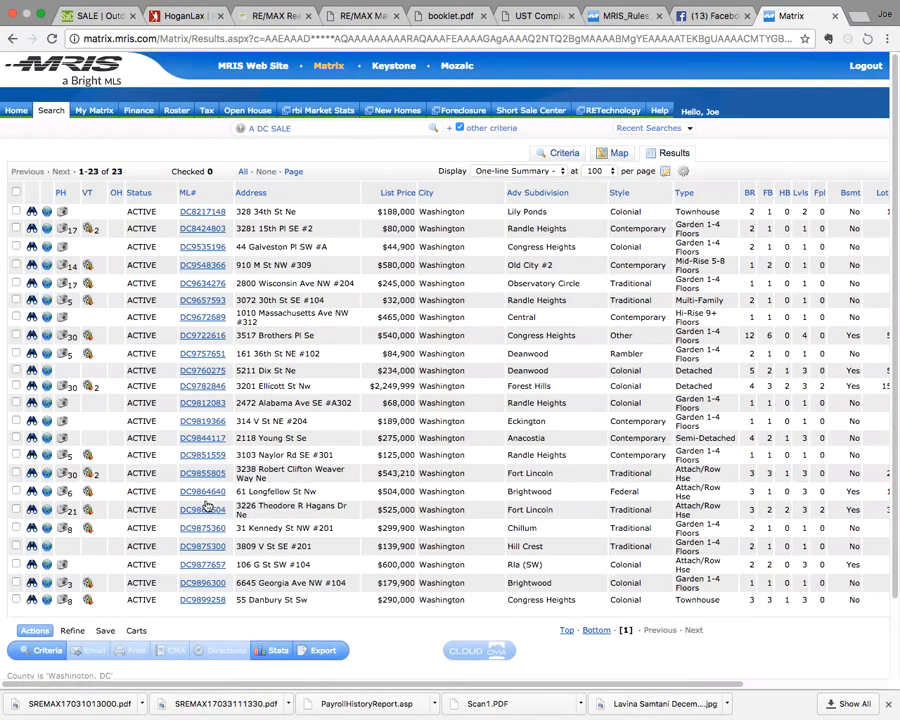
- Select all the listings in the Washington, DC short sale results
scroll(372, 410, down, 2)
scroll(375, 413, up, 2)
click(16, 194)
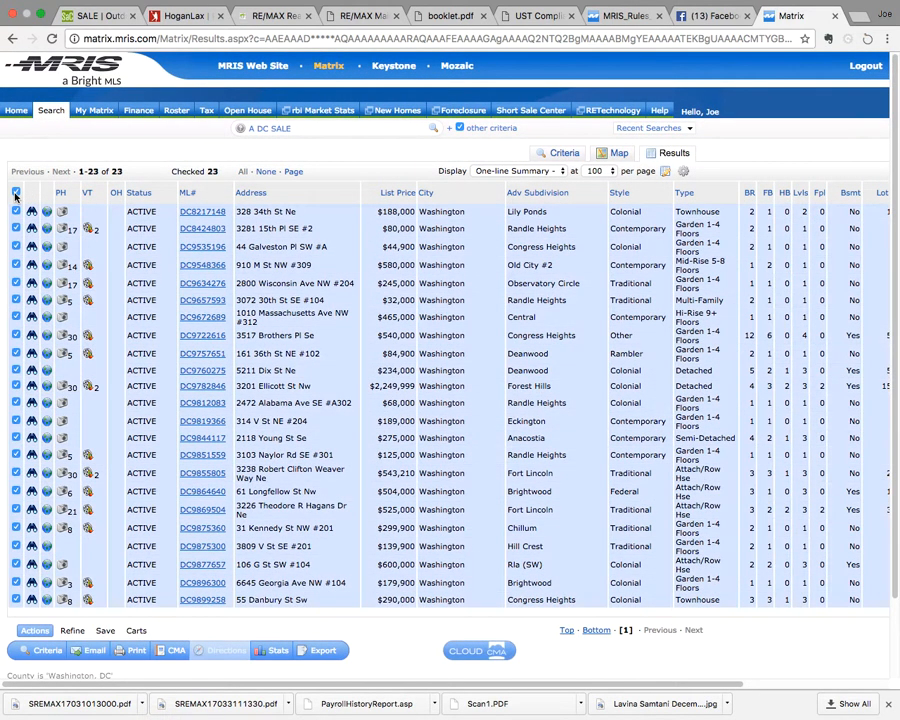
scroll(200, 238, down, 2)
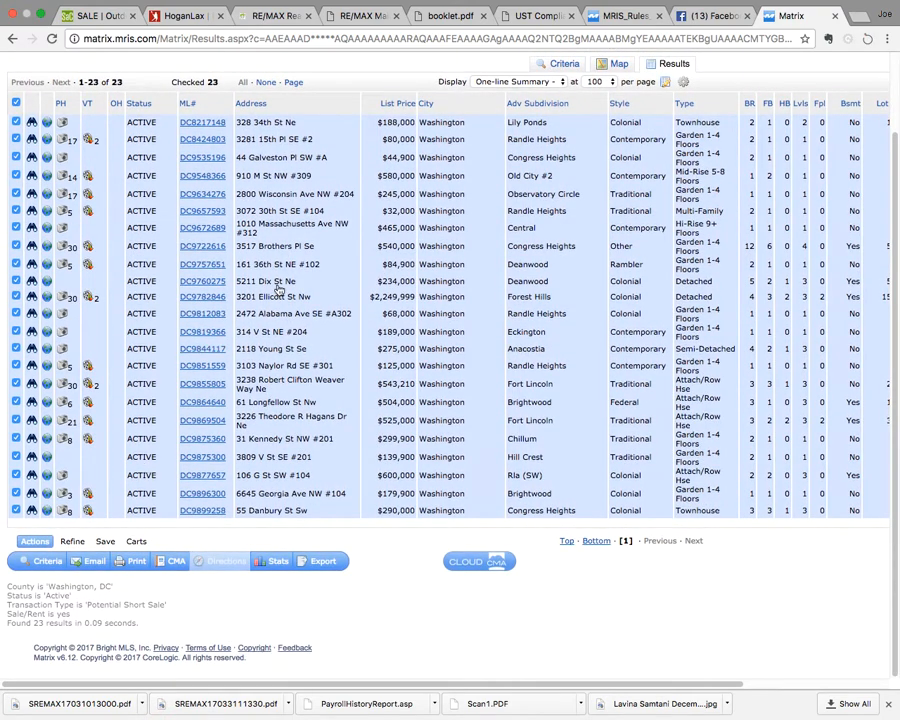
scroll(280, 289, up, 2)
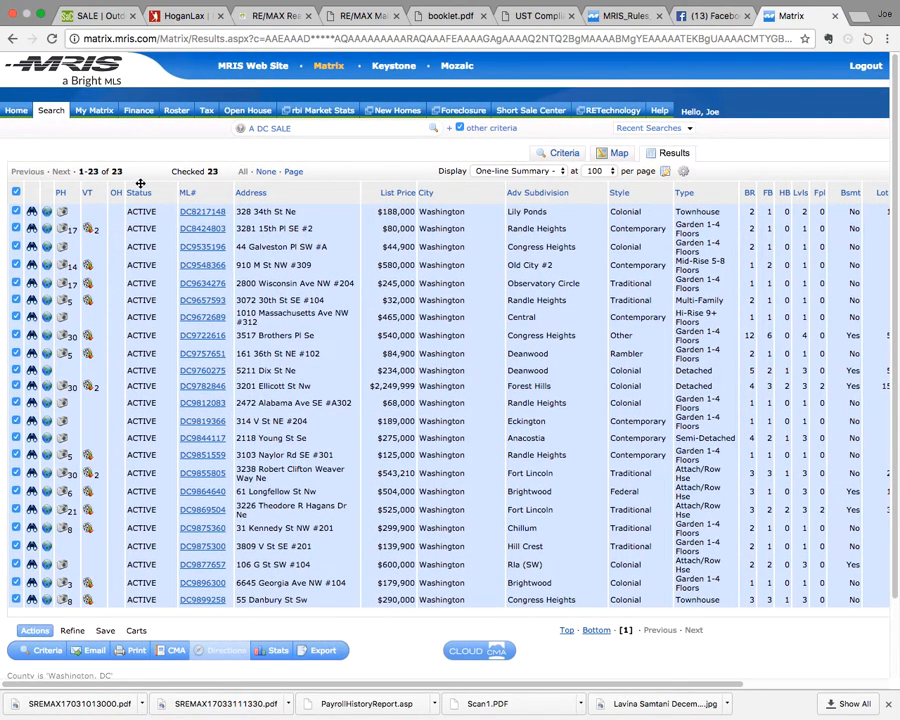
- Email the selected listings to the agent's own contact with the subject "DC Short Sales"
click(94, 652)
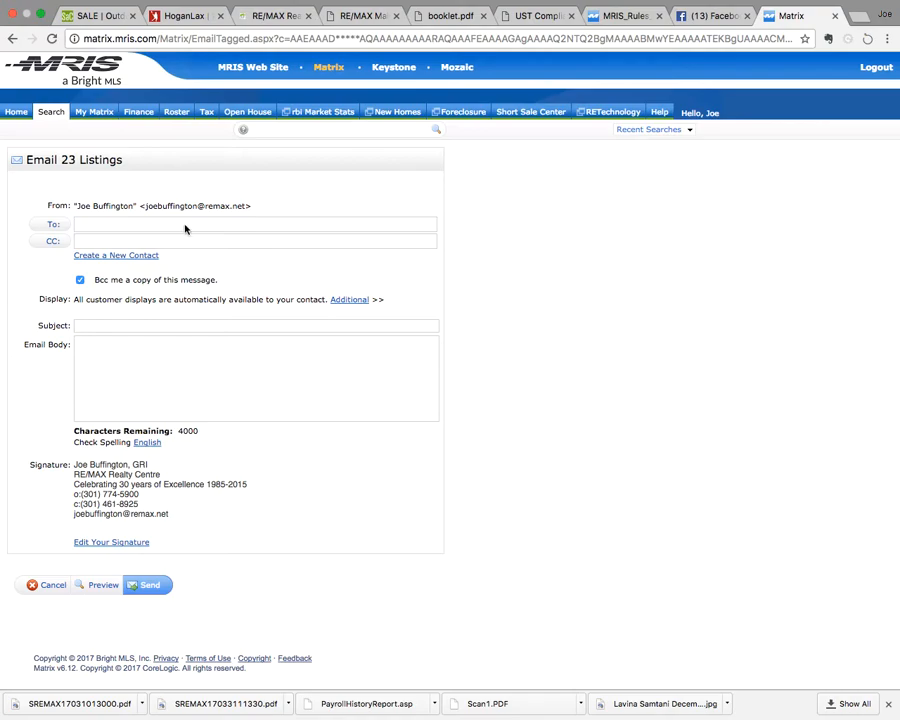
text(joe)
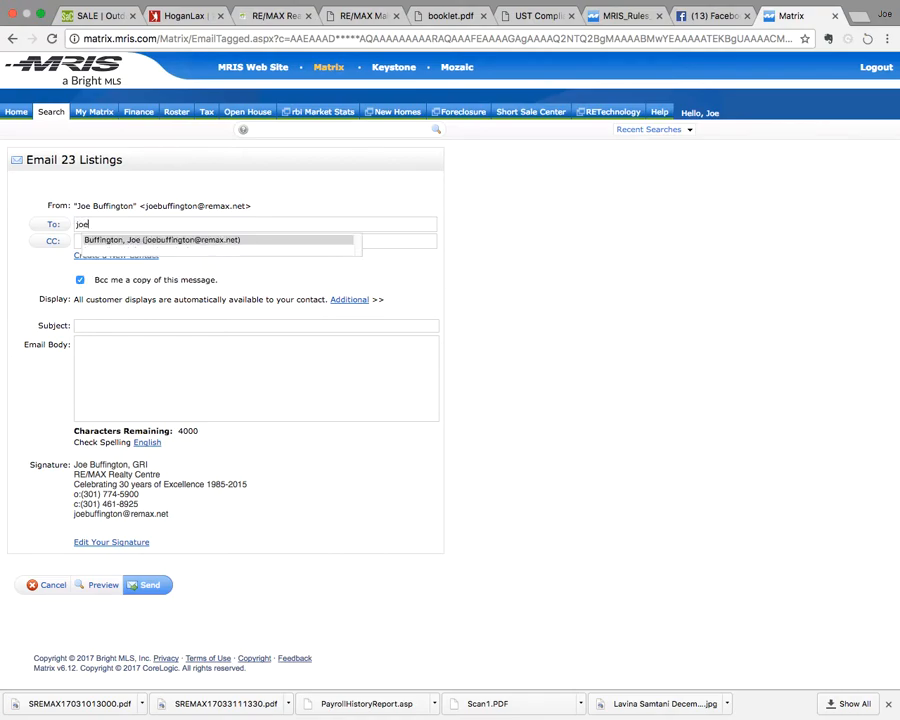
click(185, 241)
click(150, 326)
text(DC)
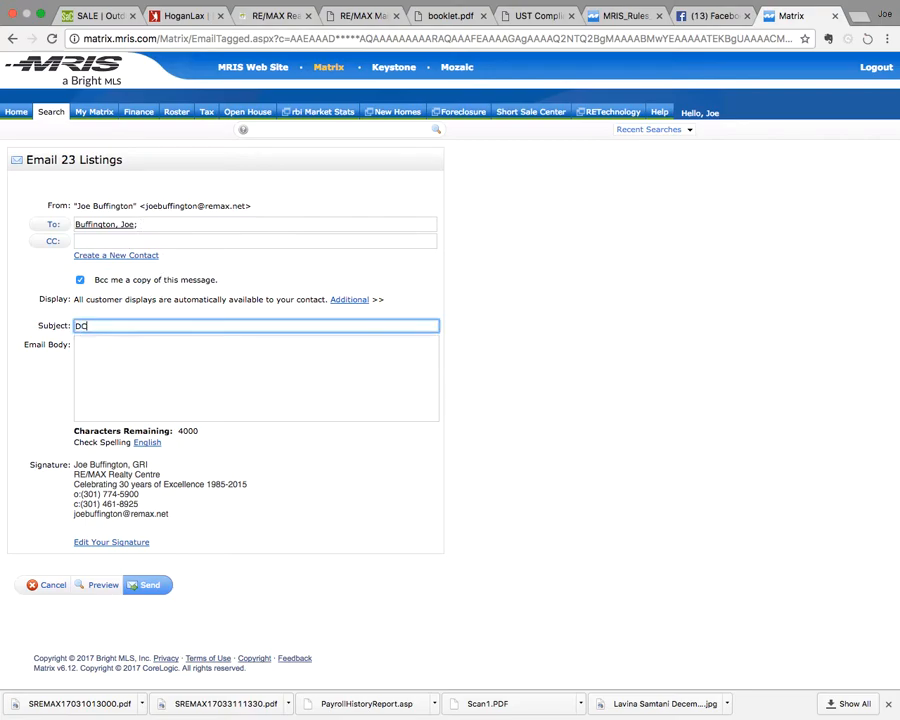
text( Short Sales)
click(147, 586)
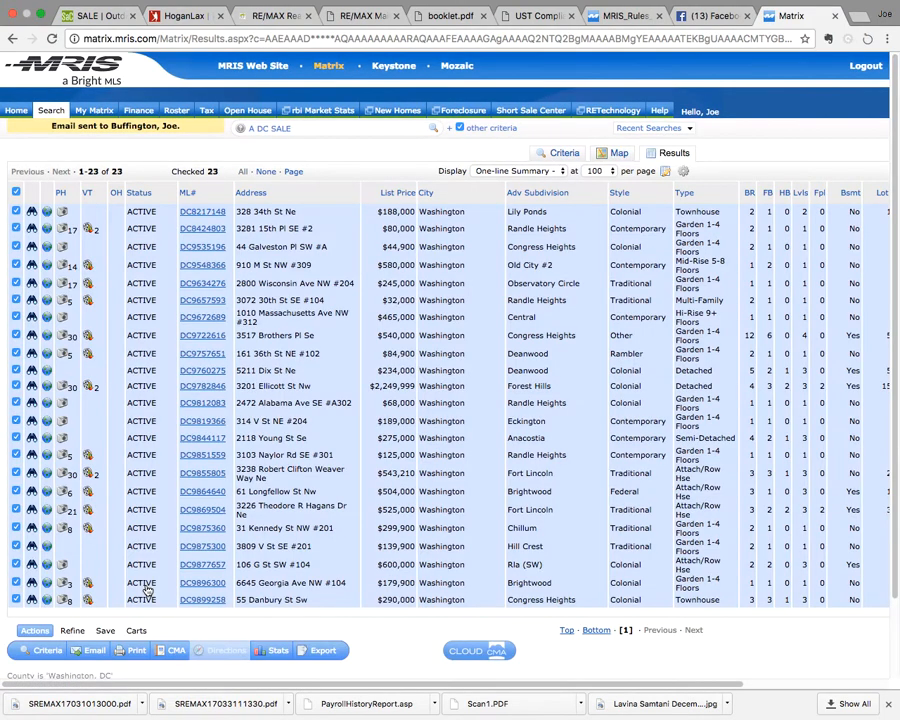
- Open Gmail in a new browser tab and follow the listings link in the newest DC Short Sales email
click(862, 18)
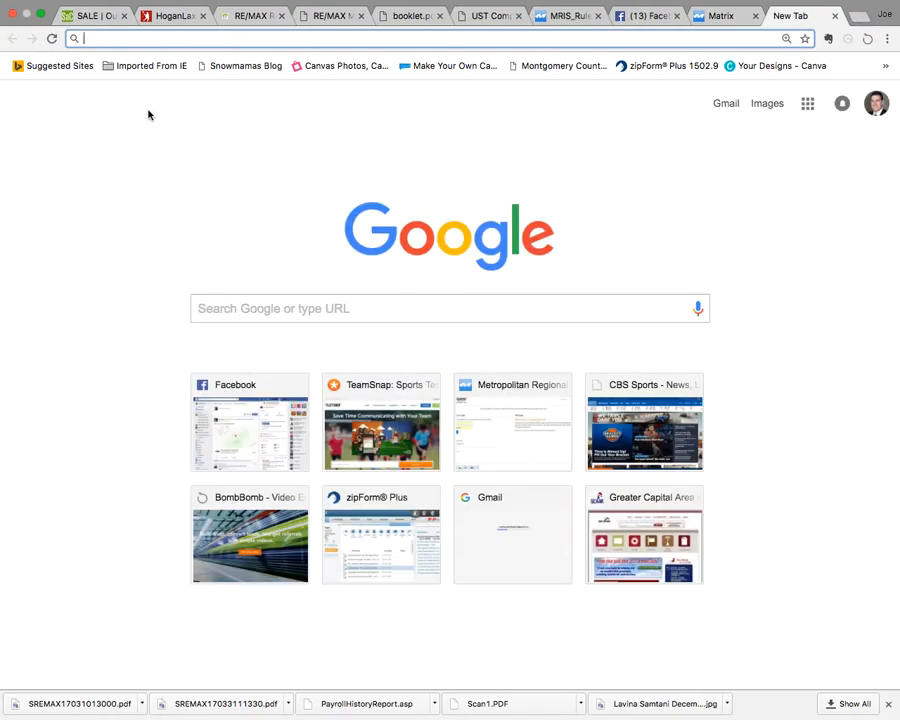
text(g)
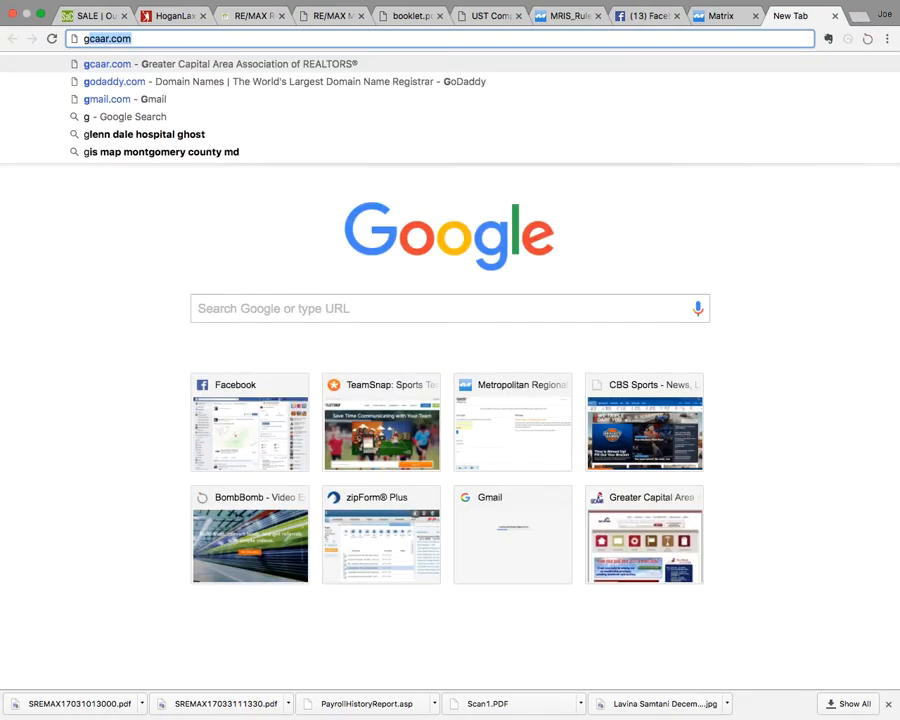
text(m)
key(Return)
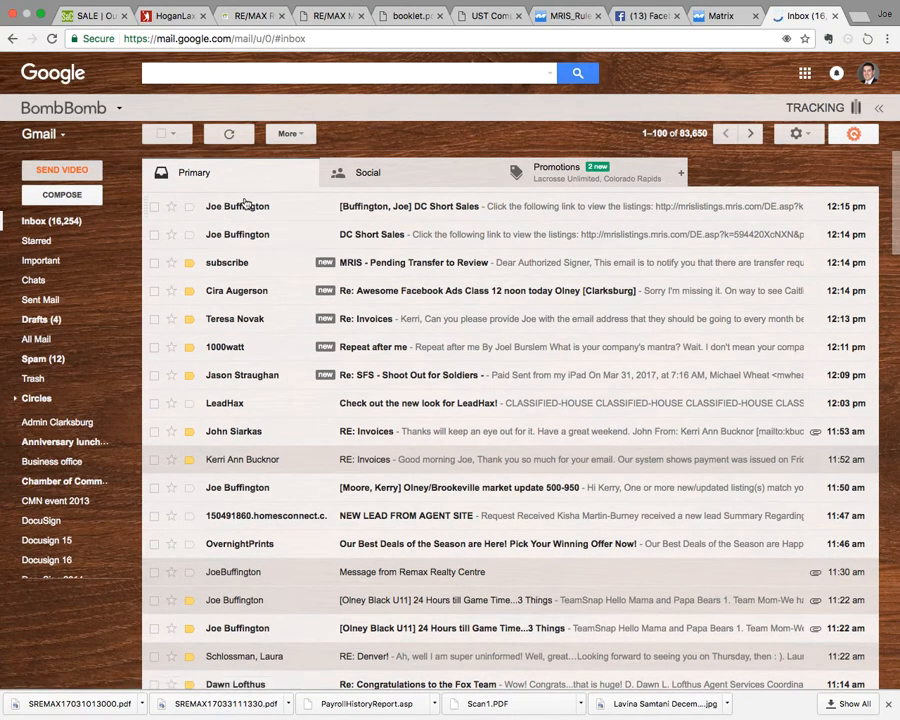
click(244, 206)
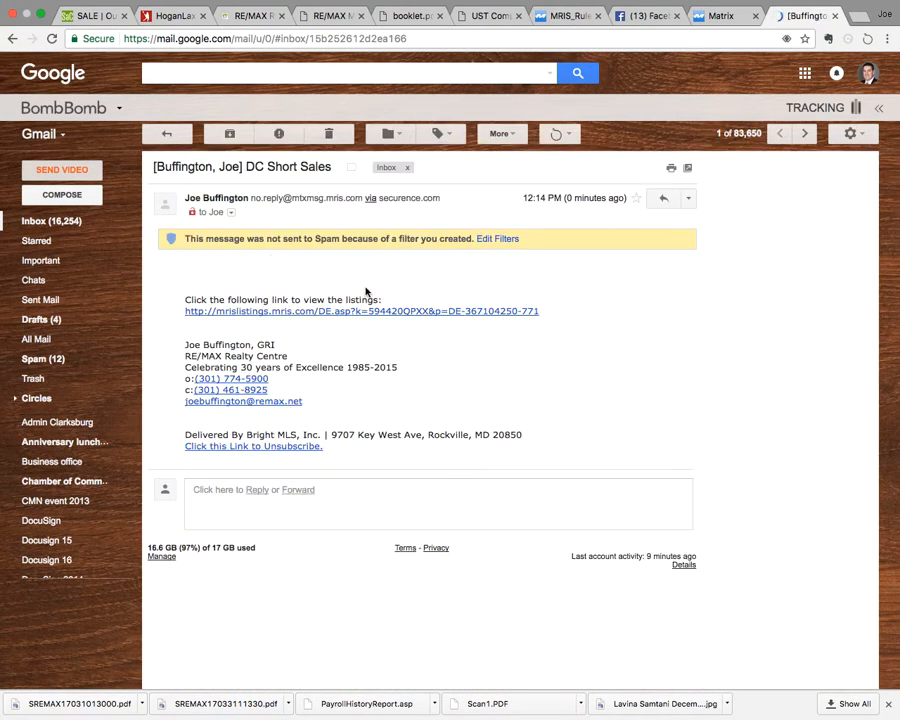
click(439, 311)
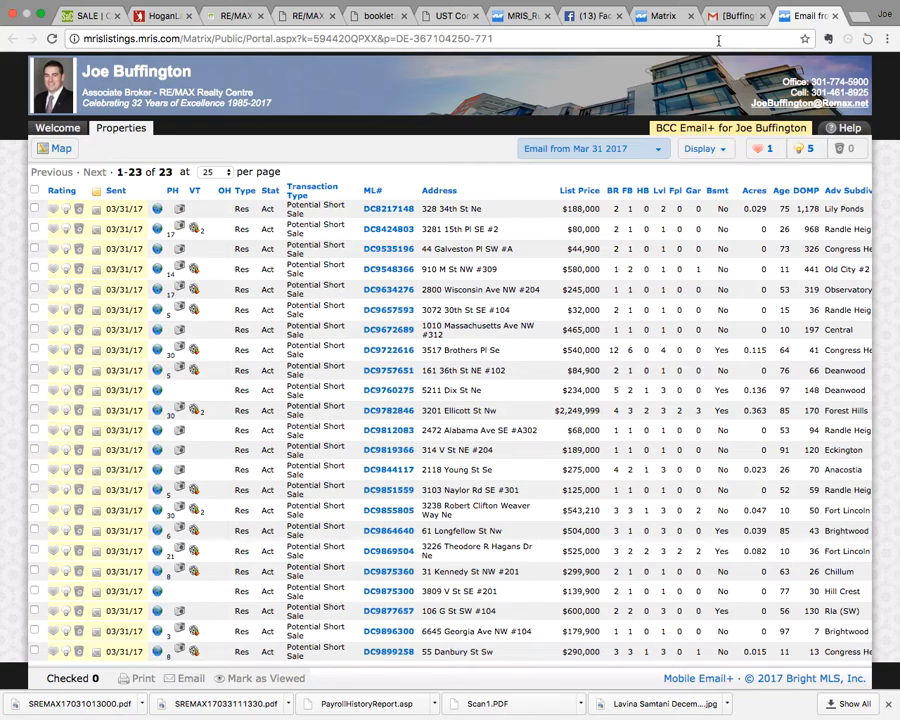
- Open canva.com in a new browser tab and start a new Facebook Post design
click(856, 18)
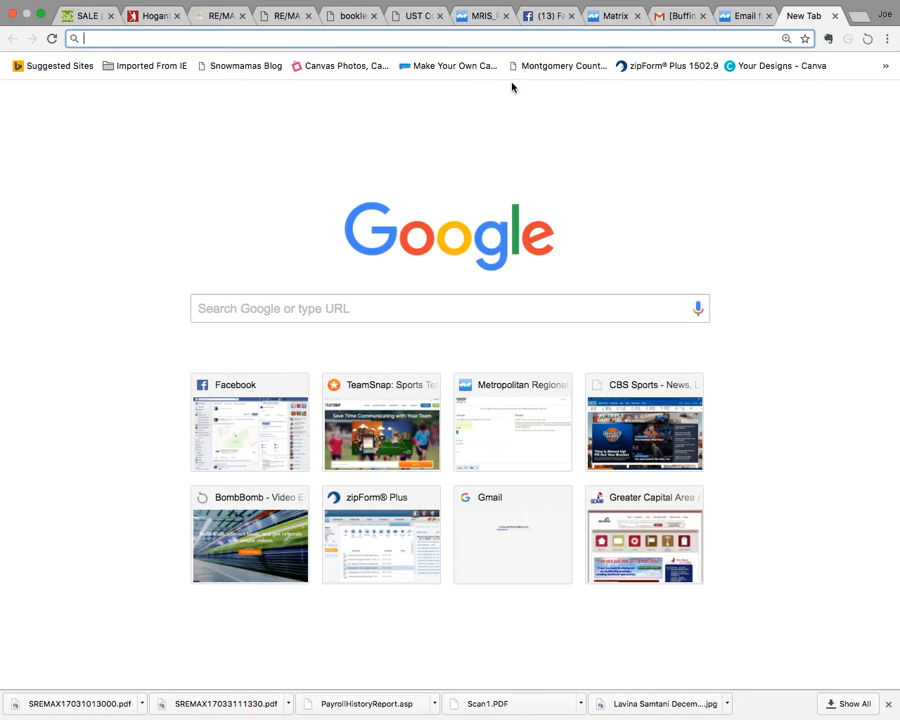
click(733, 18)
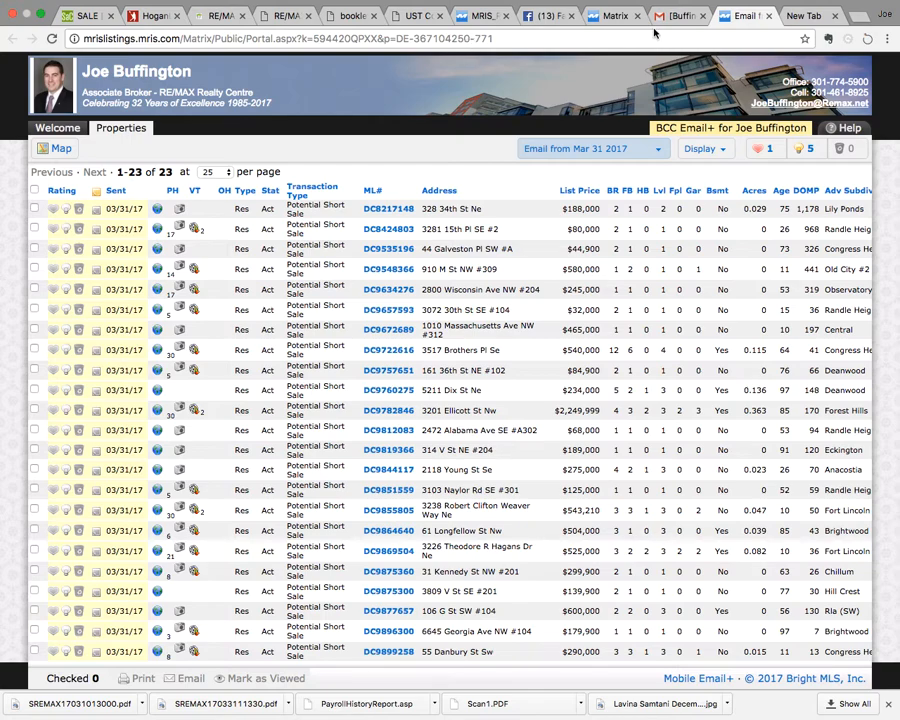
click(800, 18)
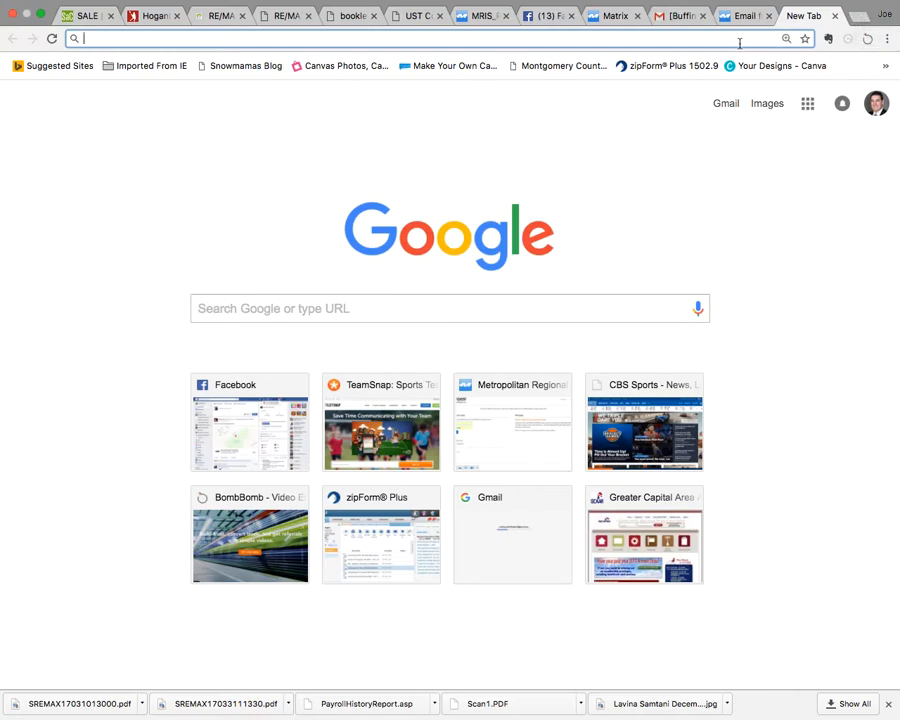
text(c)
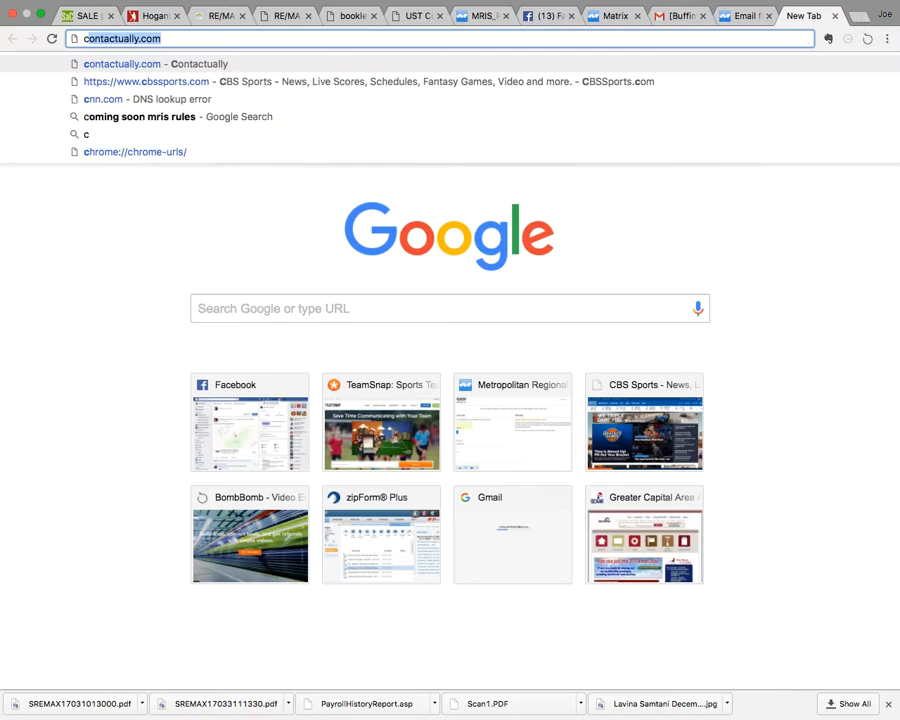
text(anva.com)
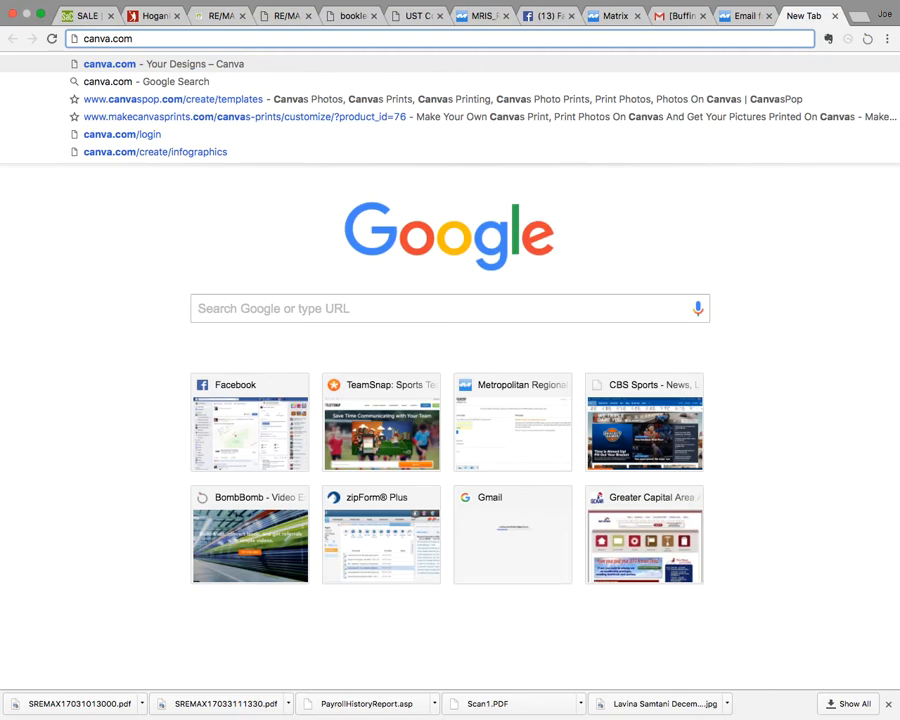
key(Return)
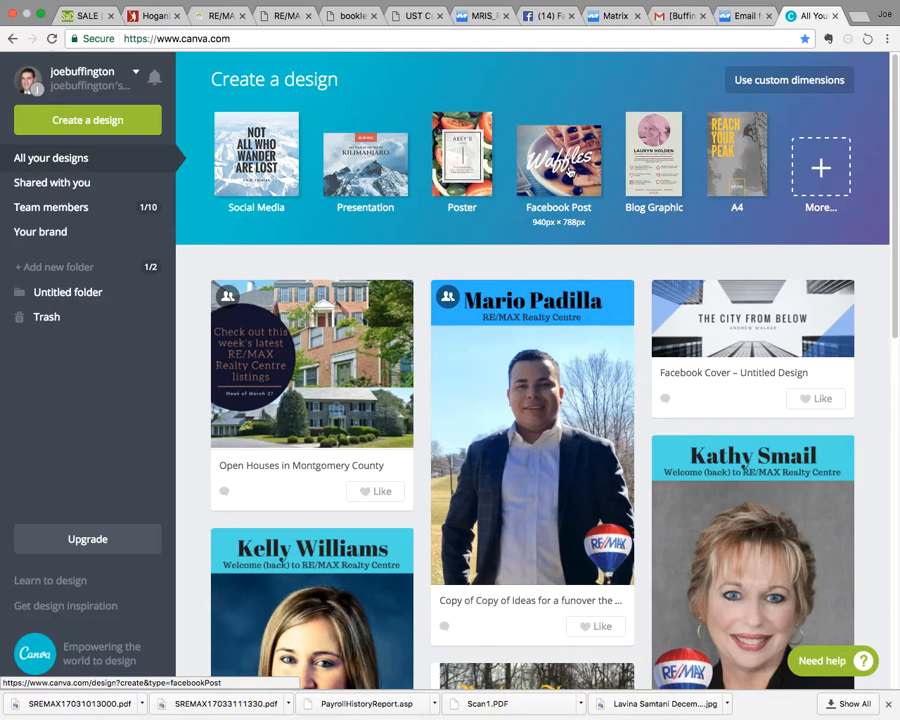
click(569, 171)
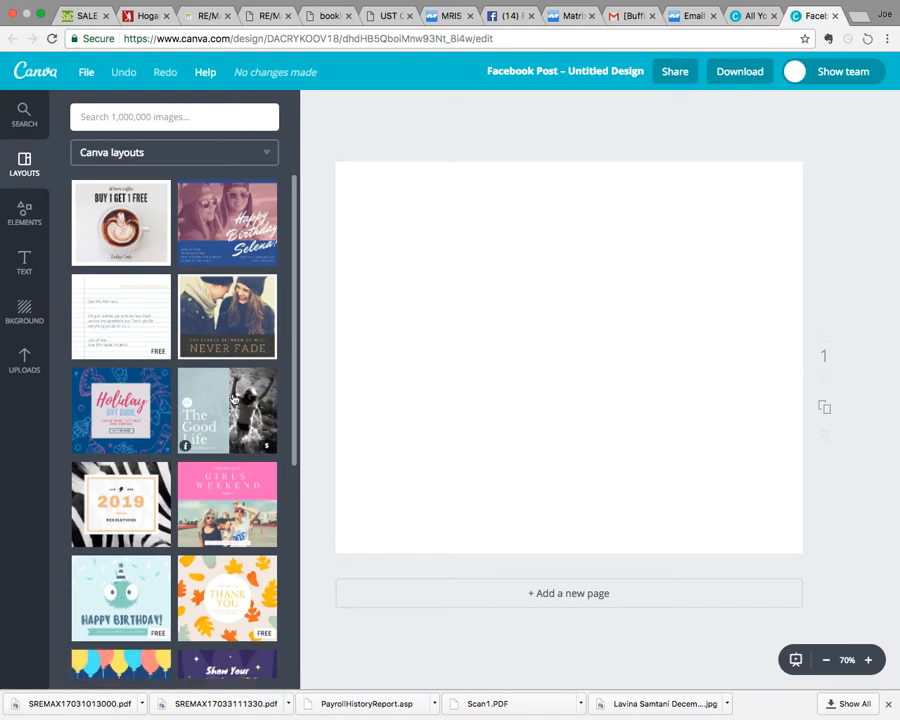
- Try the free autumn-leaf Thank You layout on the blank page and select individual leaf graphics in it
scroll(221, 517, down, 2)
scroll(221, 517, down, 1)
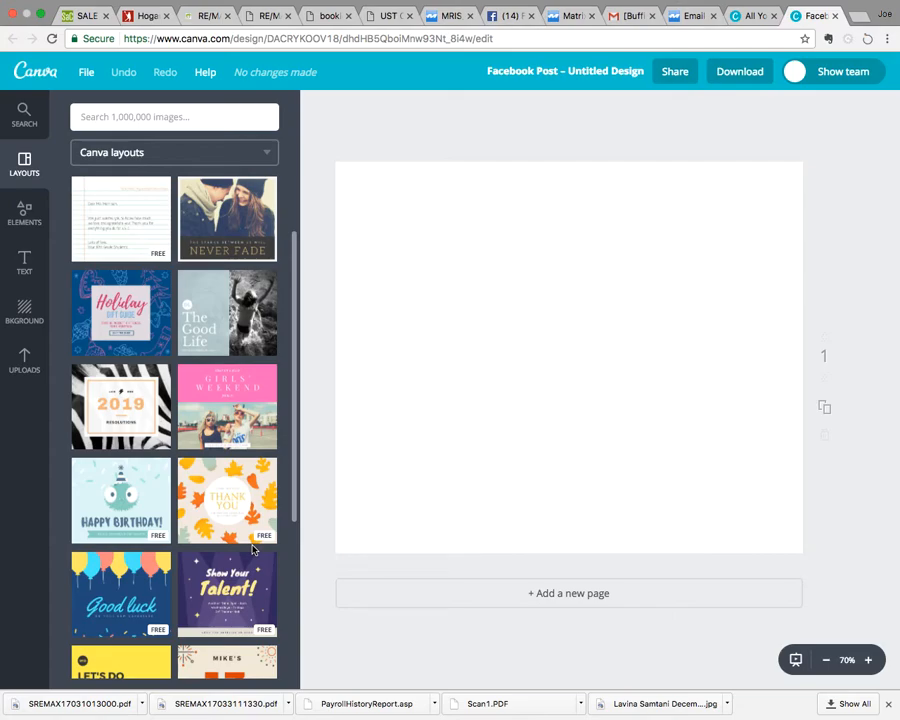
scroll(253, 548, down, 6)
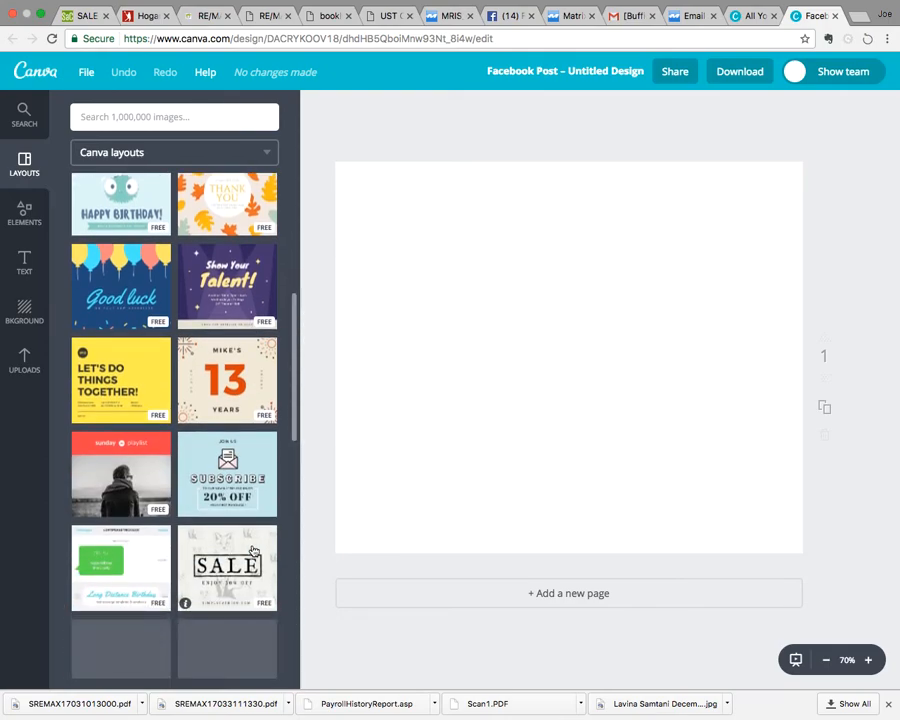
scroll(253, 550, down, 2)
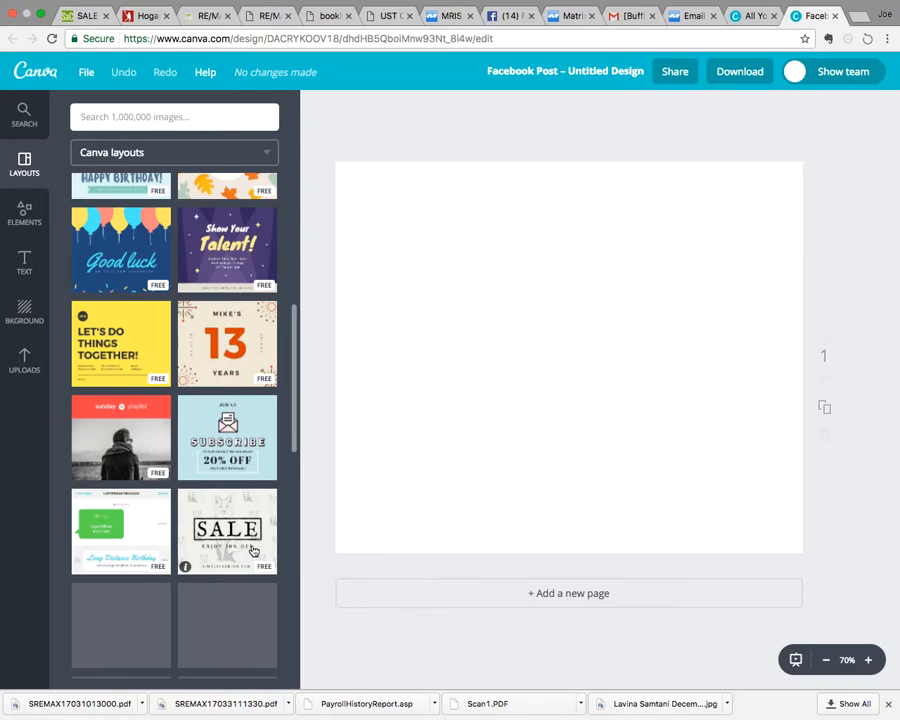
scroll(253, 550, down, 3)
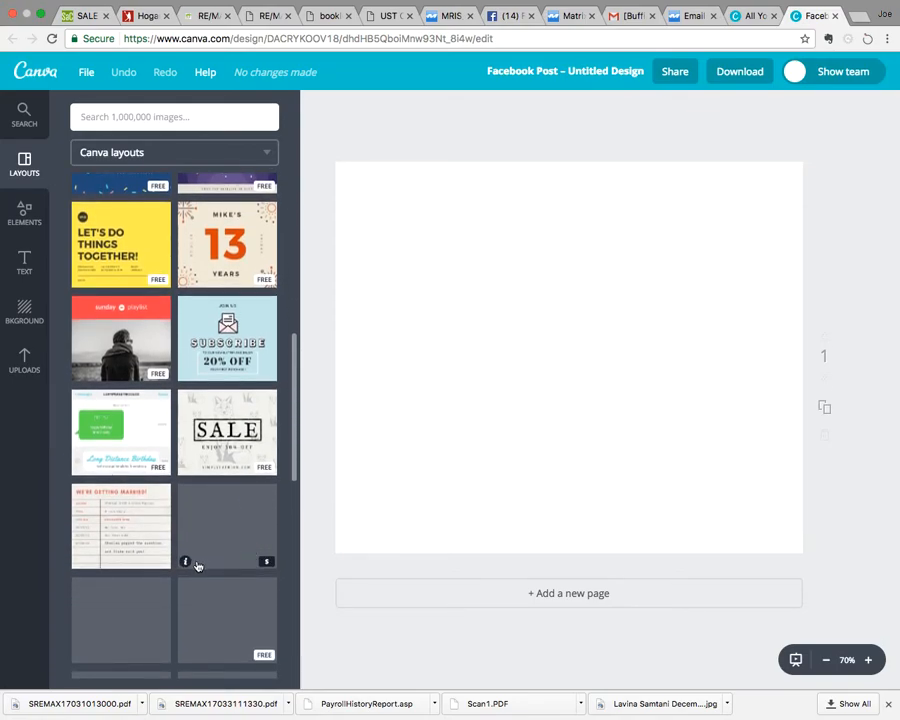
scroll(197, 566, down, 2)
scroll(199, 565, up, 5)
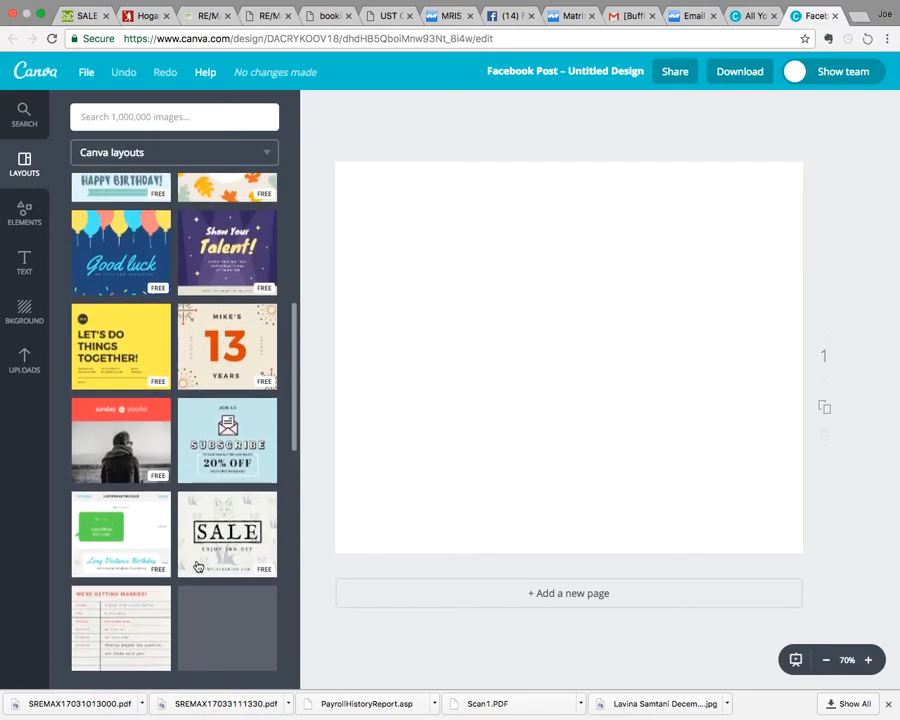
scroll(197, 566, up, 5)
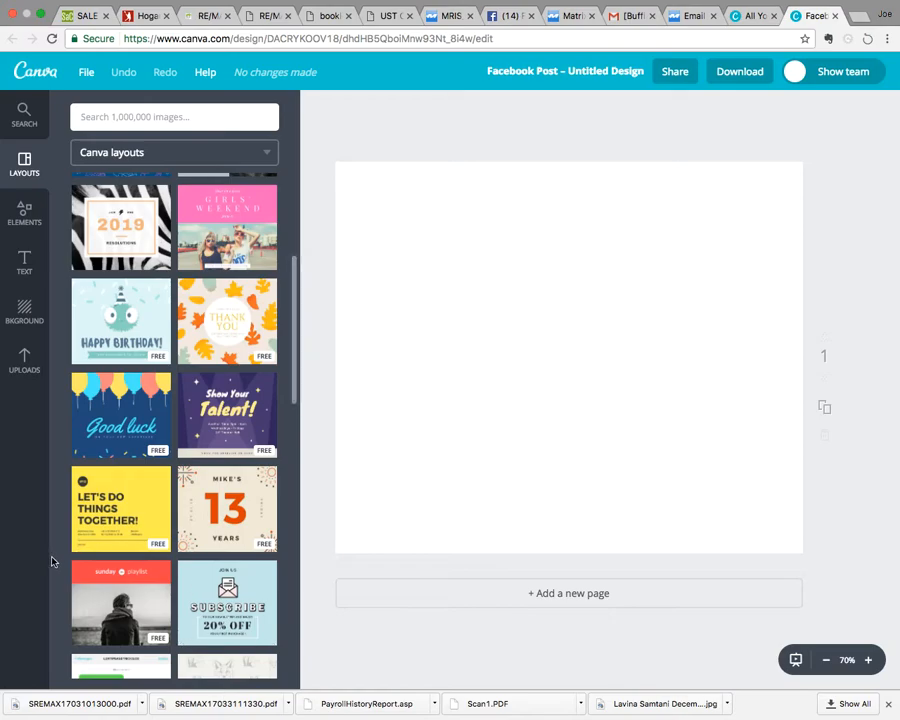
scroll(210, 416, down, 2)
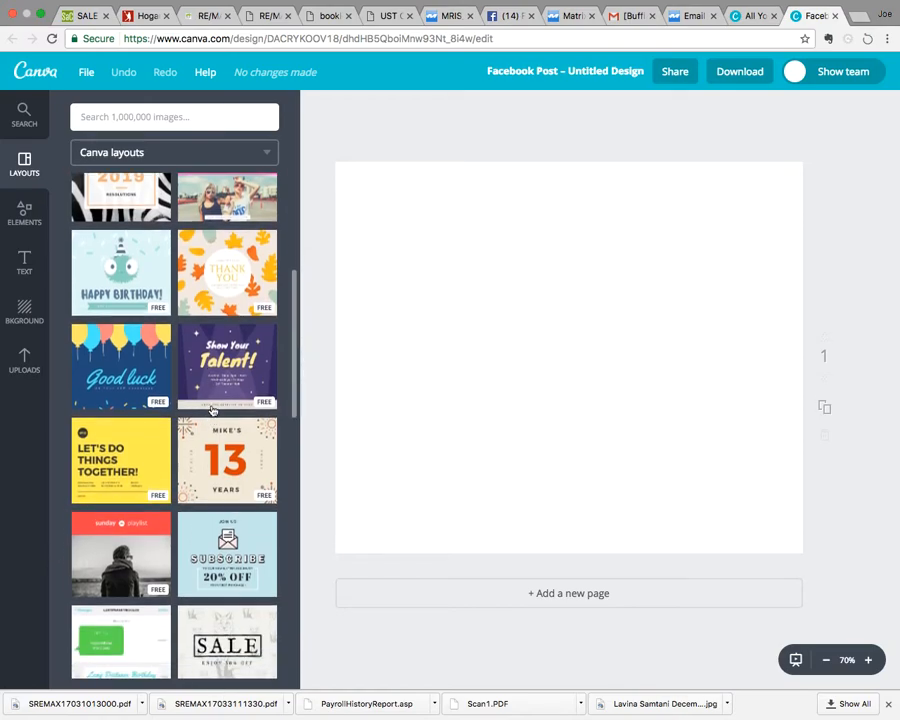
click(243, 280)
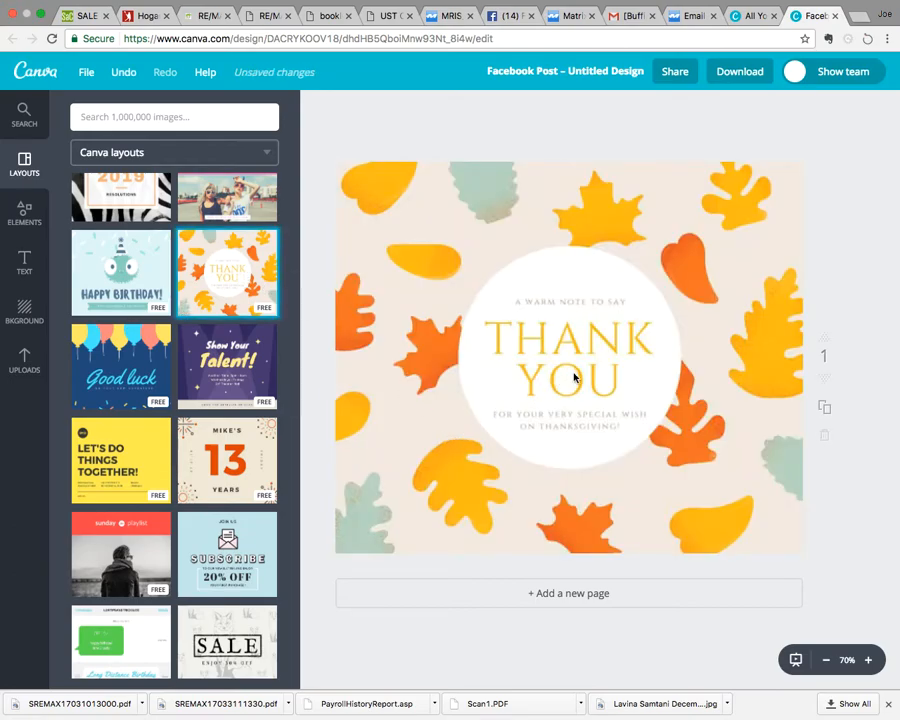
click(705, 260)
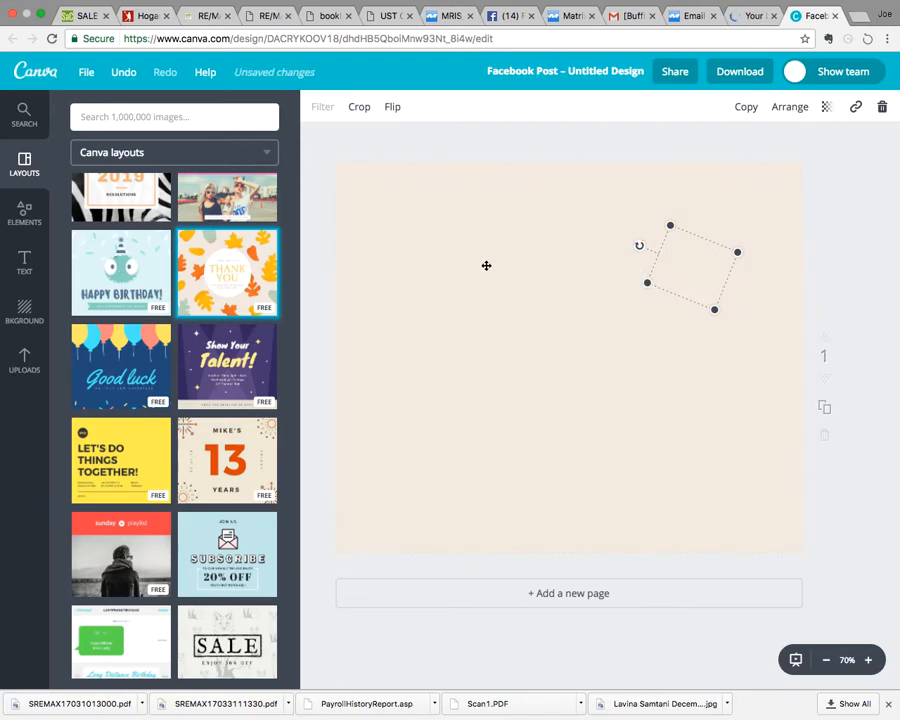
click(827, 262)
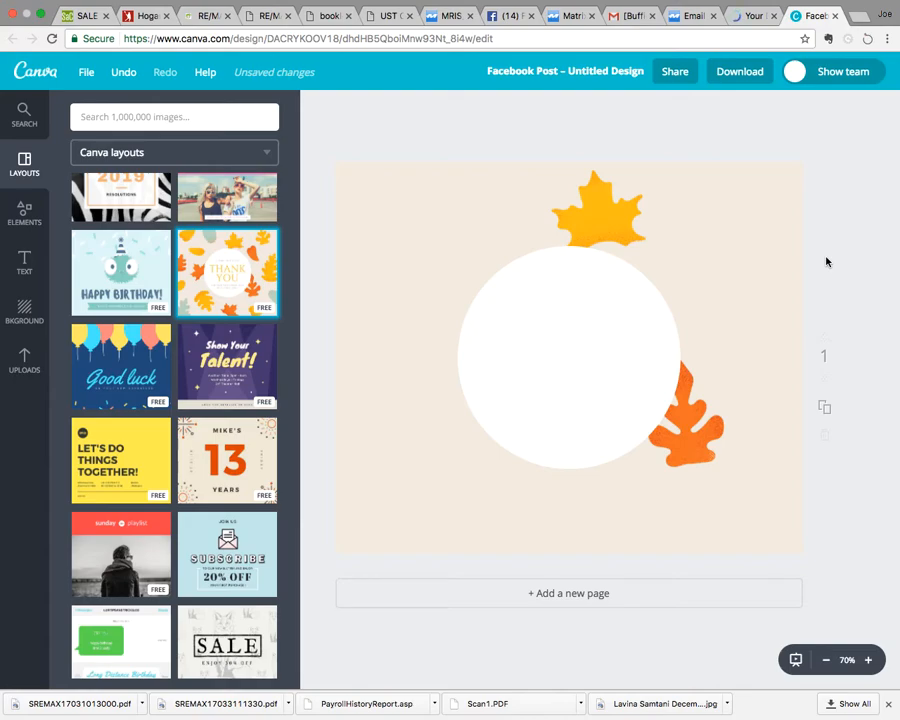
click(615, 231)
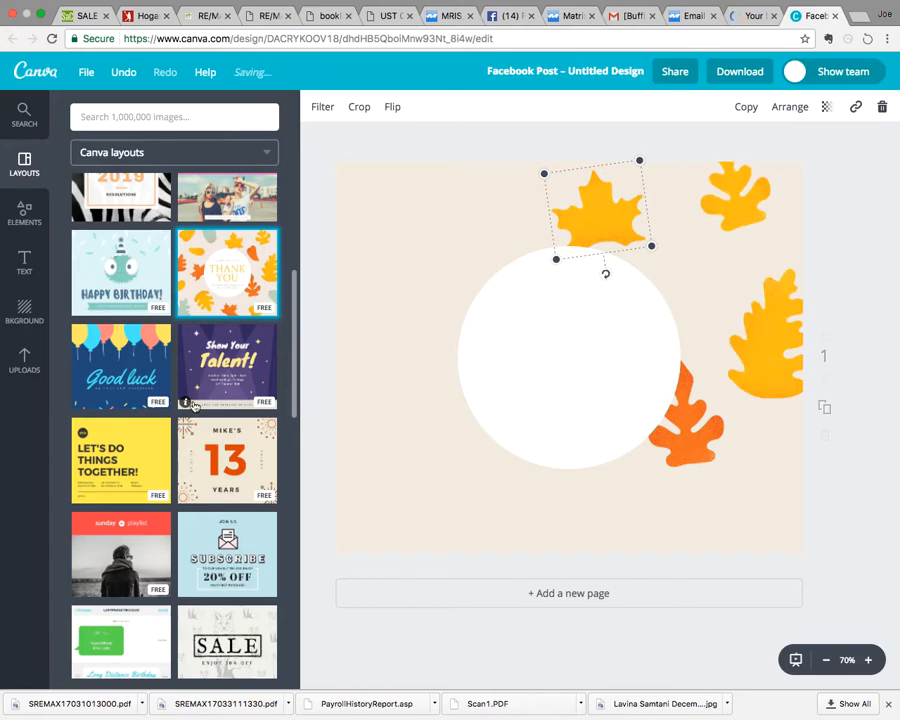
- Apply the free Hiking layout with the mountain photo to the page
scroll(259, 439, down, 2)
scroll(259, 439, down, 5)
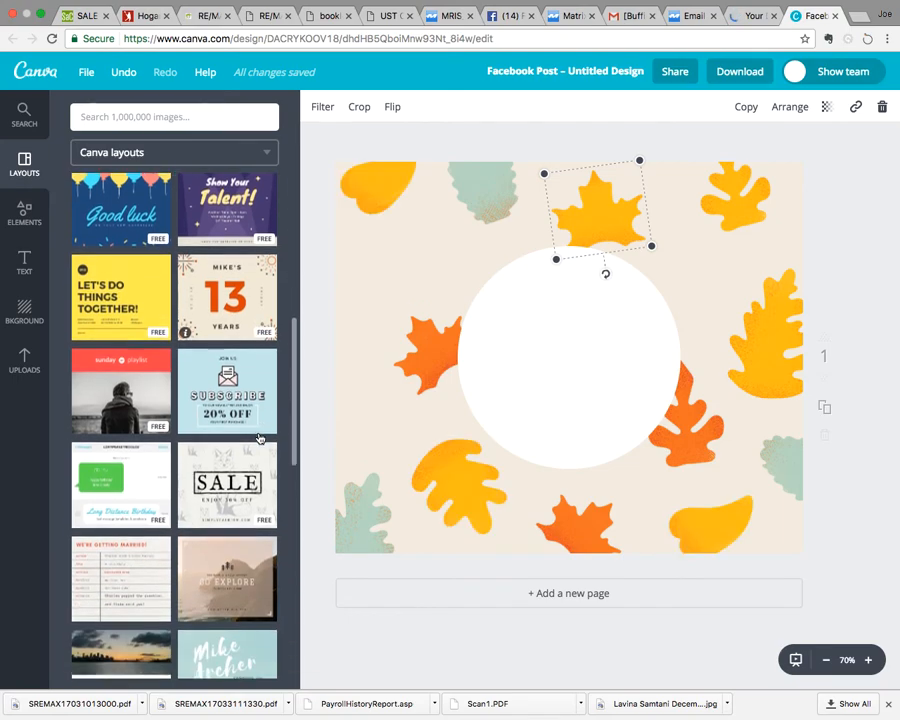
scroll(259, 439, down, 5)
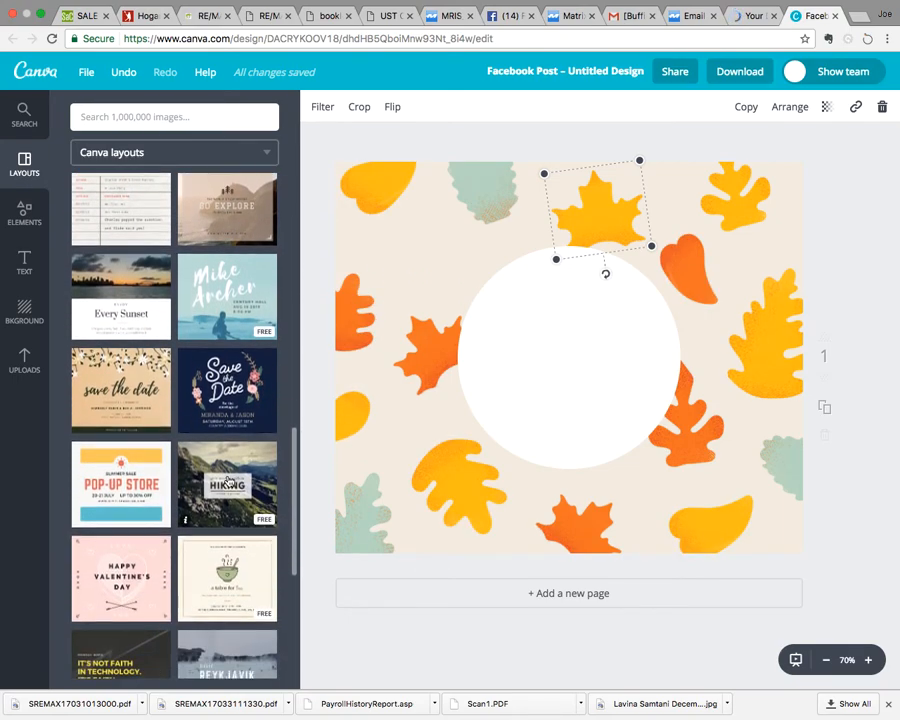
click(229, 483)
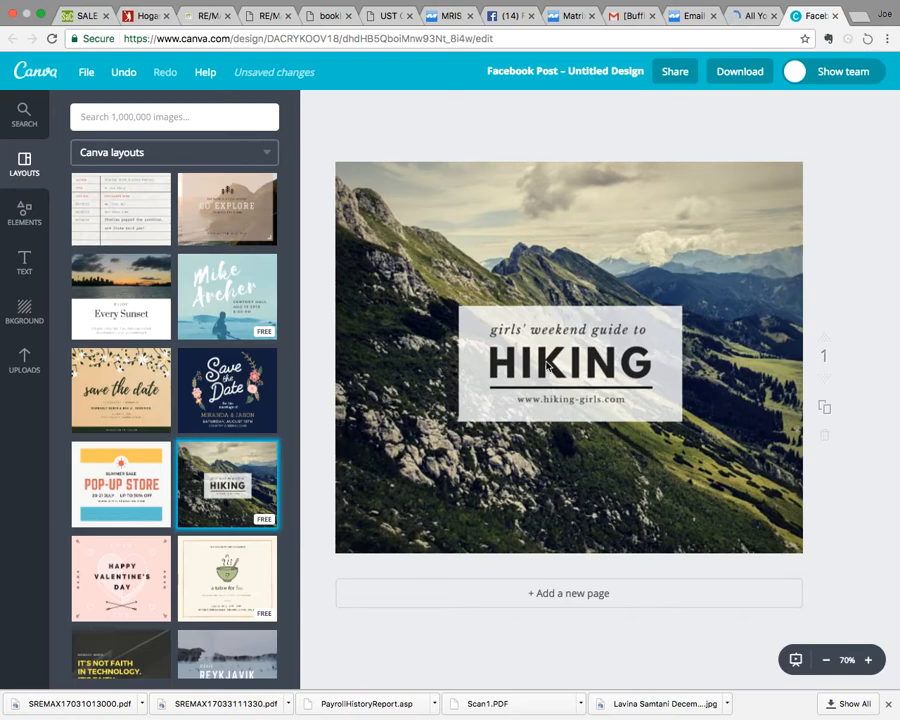
- Replace the layout's mountain background with the uploaded photo of the brick townhouse
click(614, 261)
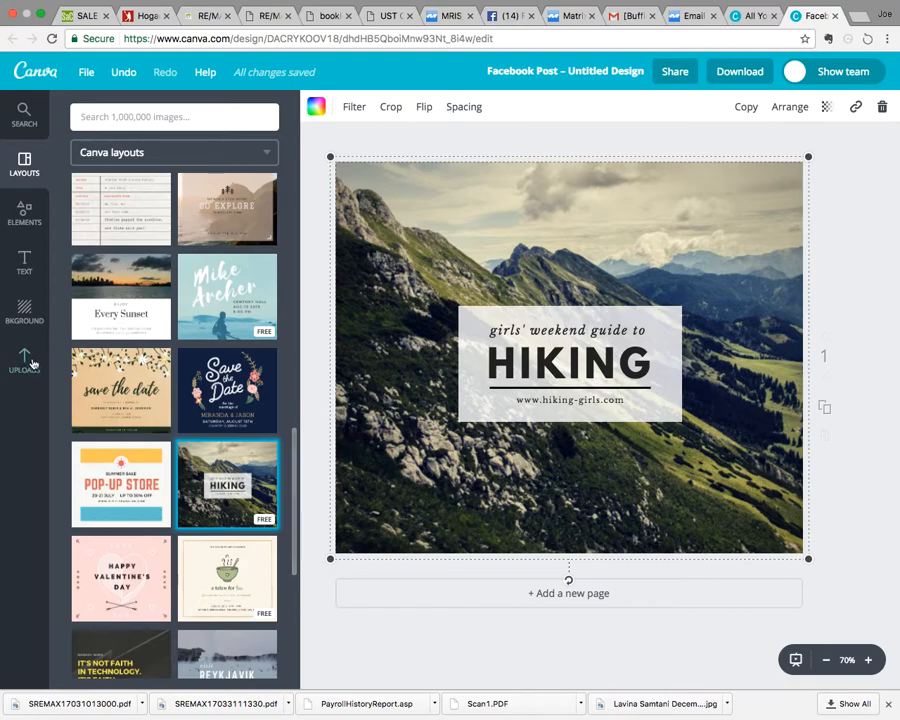
click(31, 364)
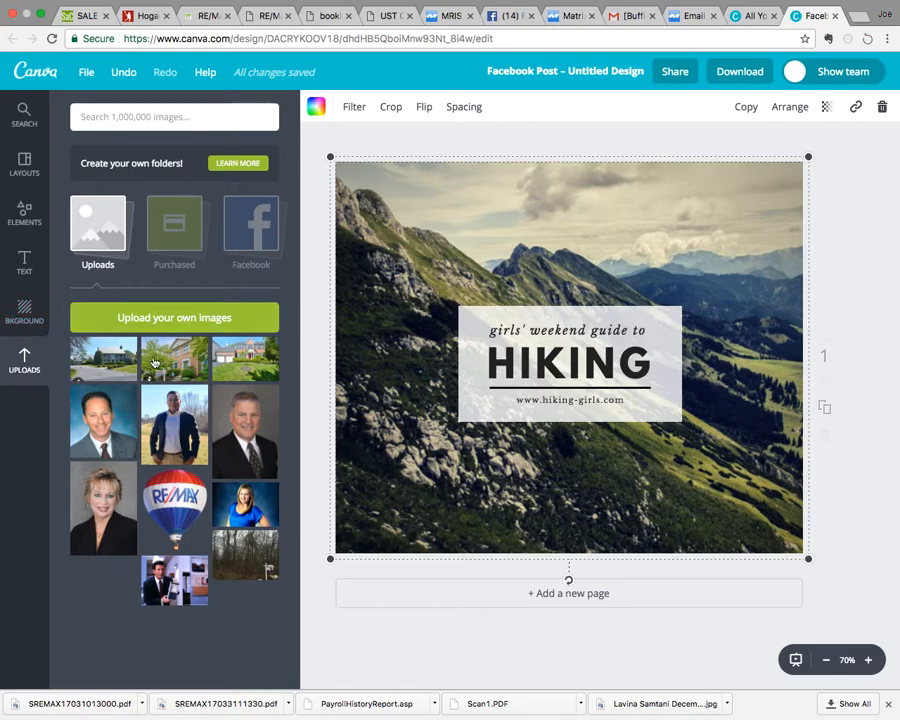
click(173, 362)
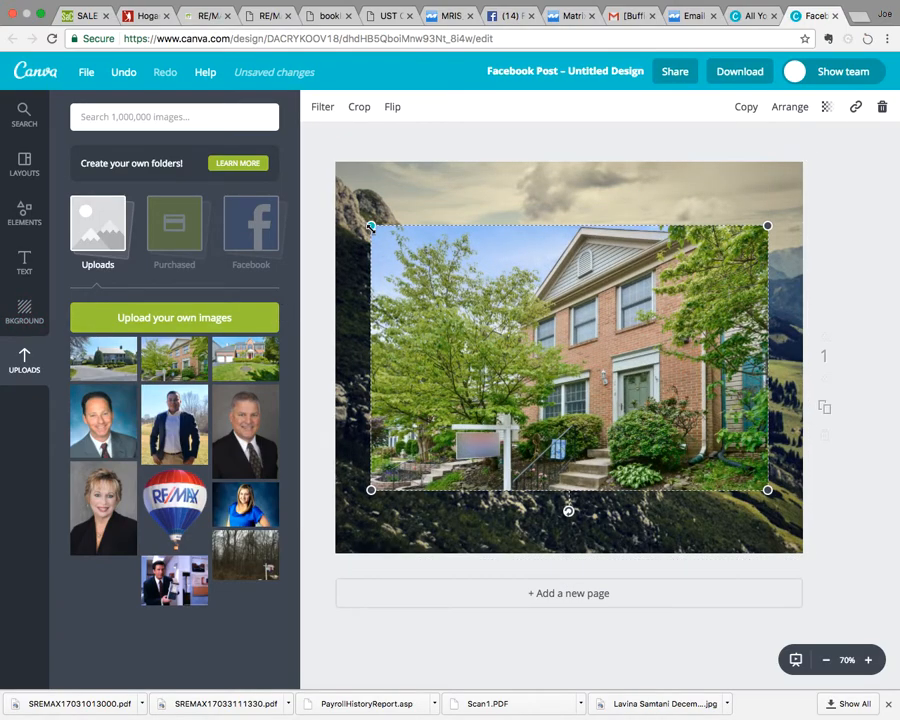
drag(370, 221, 345, 174)
drag(388, 213, 405, 189)
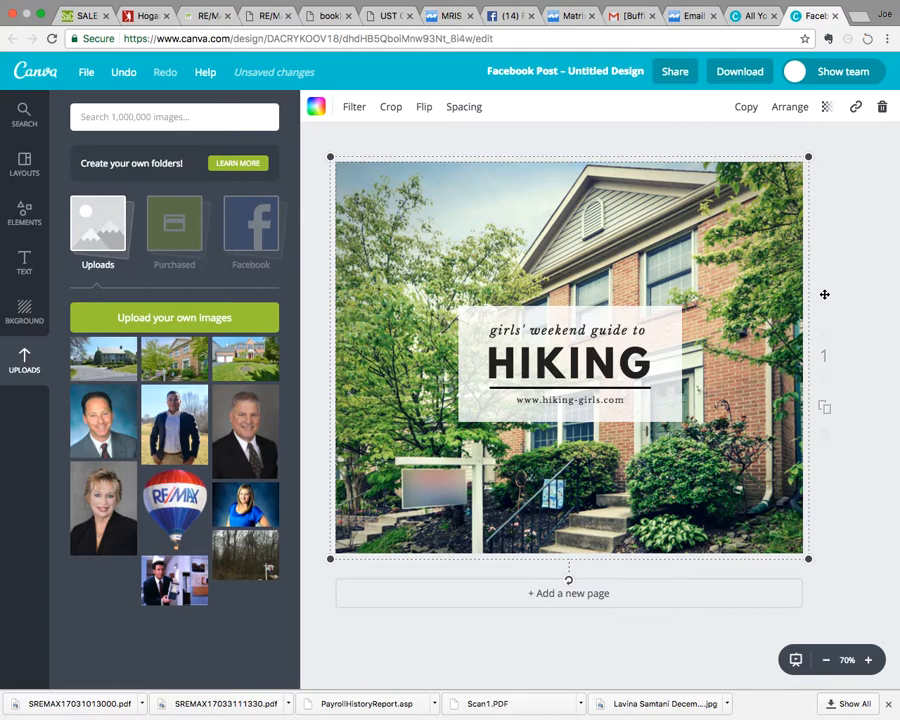
- Move the townhouse background aside and back over the page, and open and cancel the upload of own images
drag(824, 294, 768, 312)
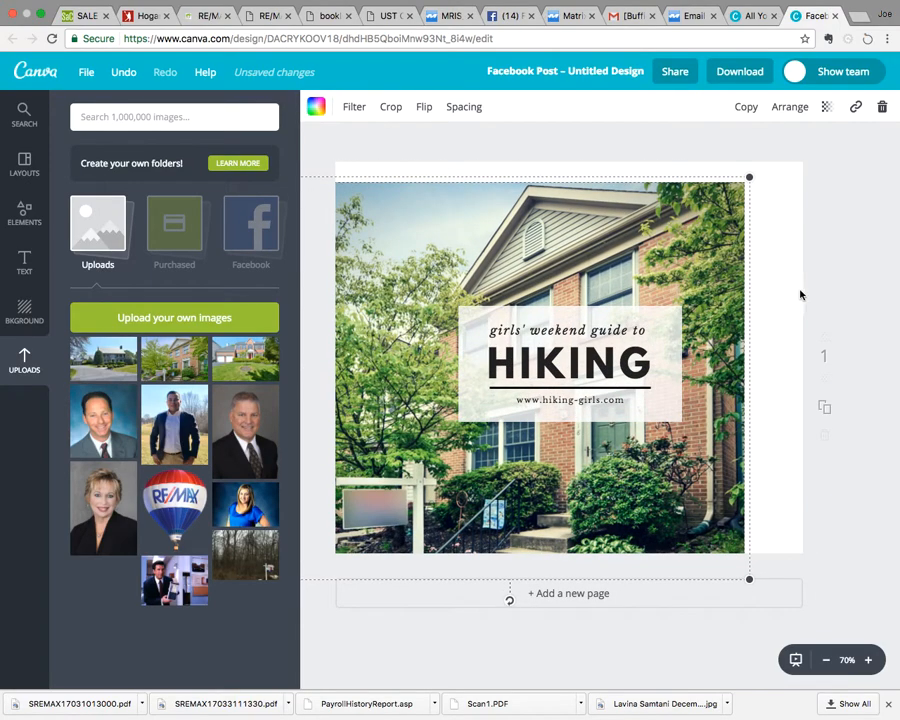
drag(706, 288, 769, 265)
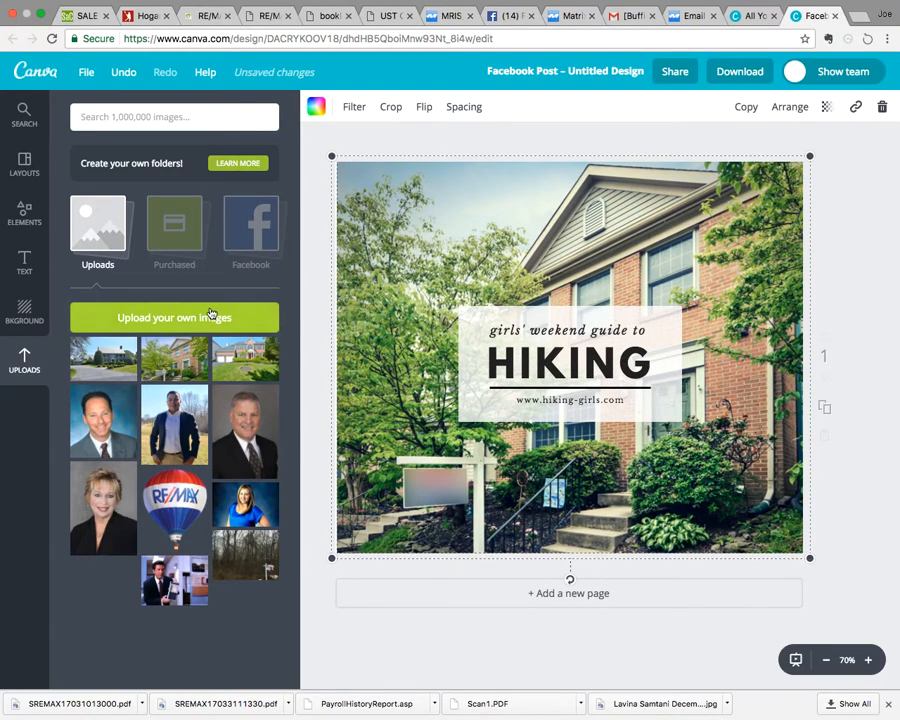
click(211, 316)
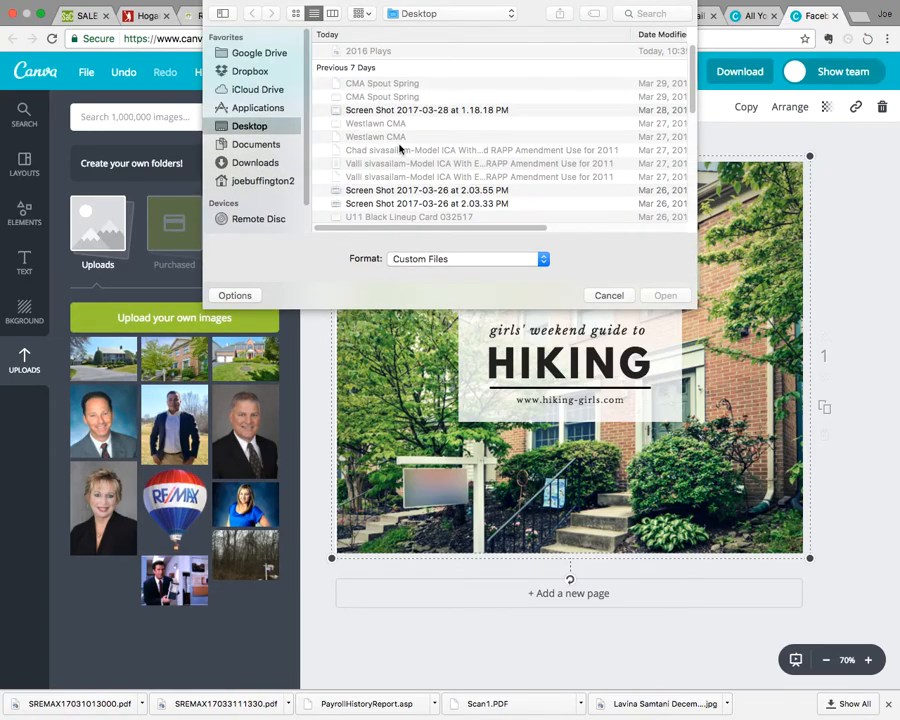
click(608, 295)
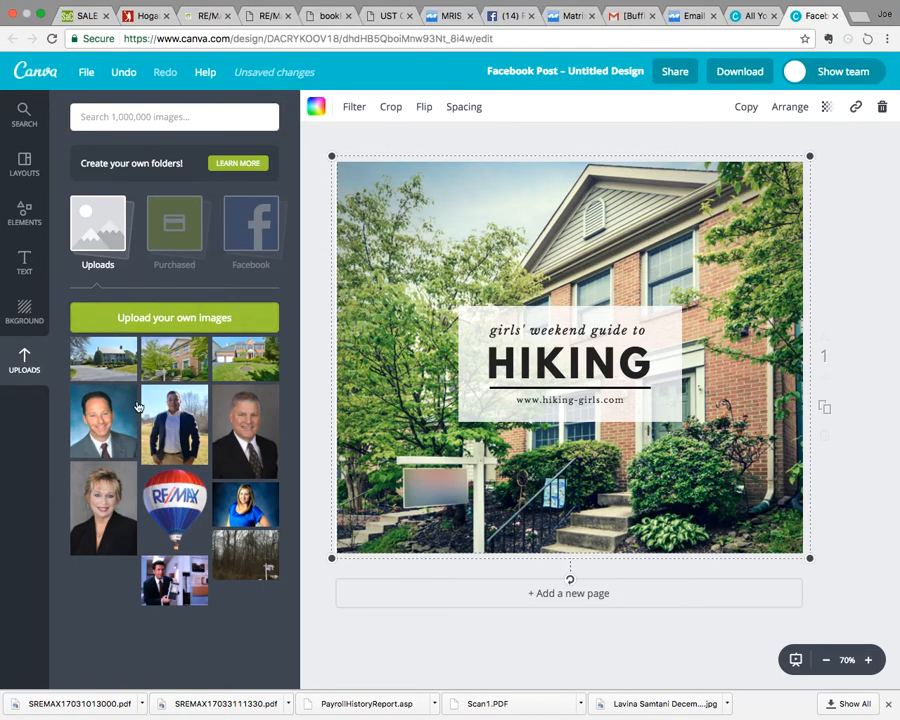
- Replace the HIKING heading text with SHORT SALES
click(518, 343)
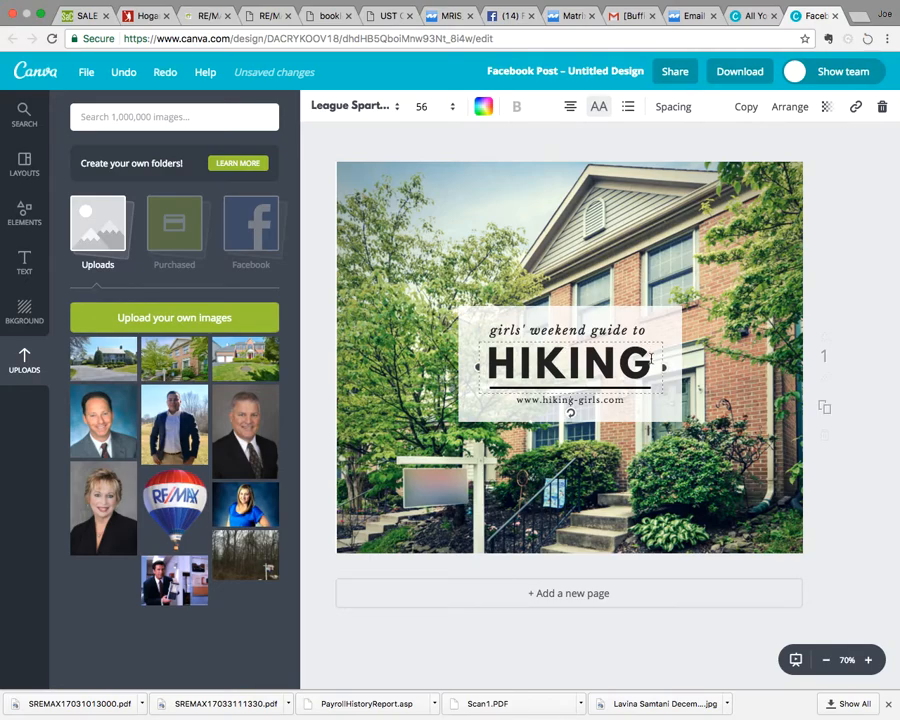
drag(655, 362, 491, 366)
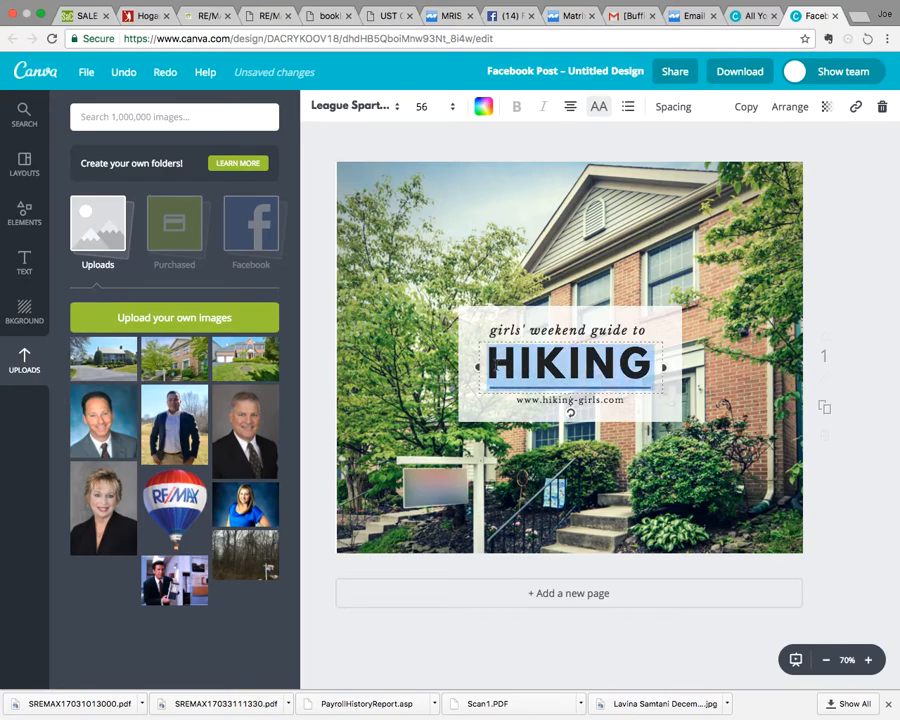
text(SHORT)
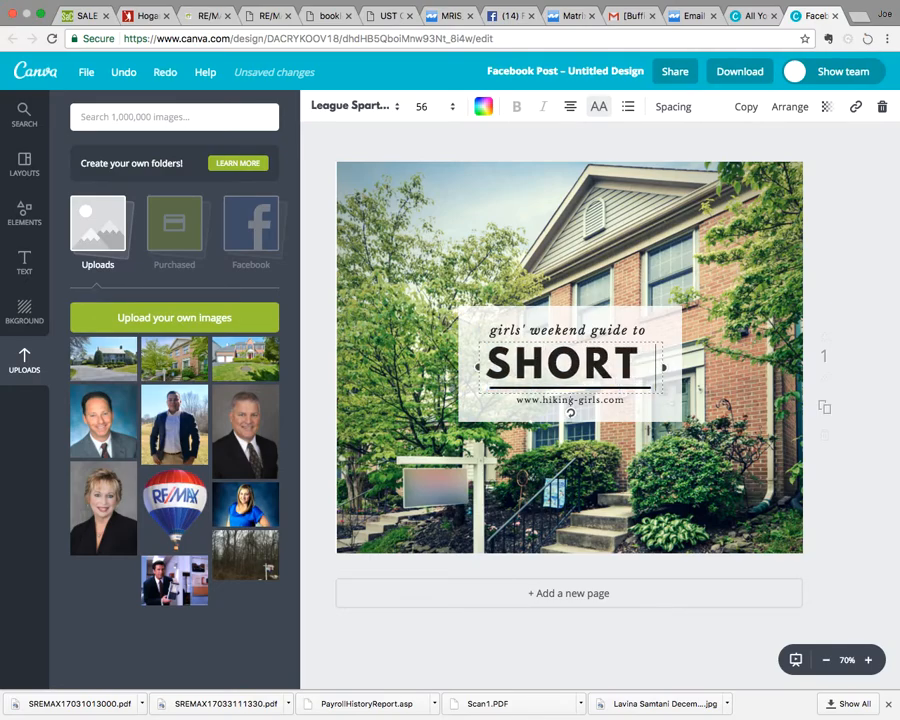
text( SALES)
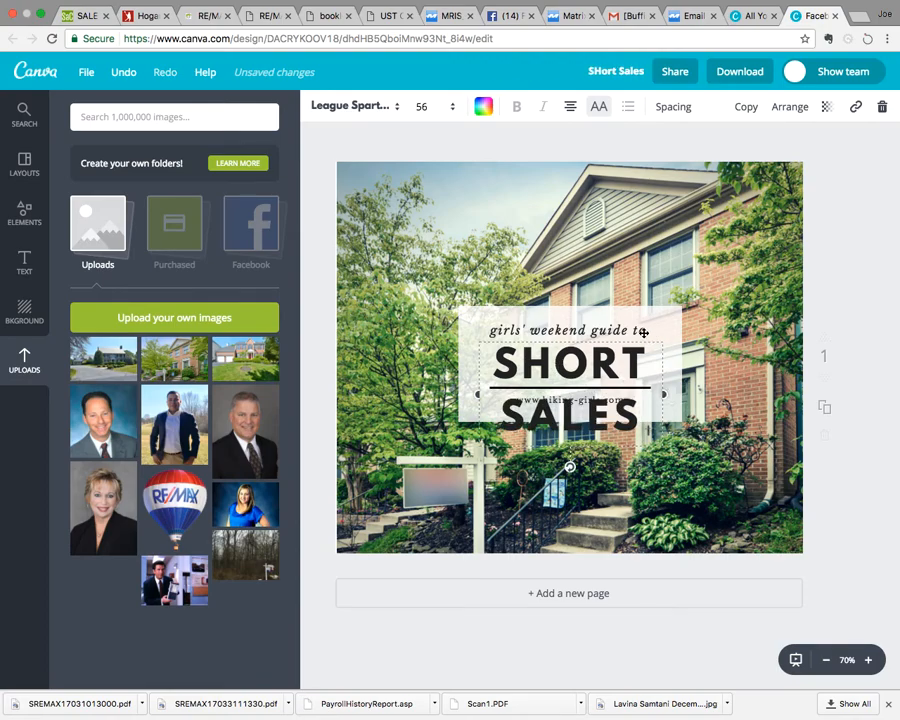
- Move the translucent white box down over the SHORT SALES heading and enlarge it to hold all the text
drag(652, 331, 664, 354)
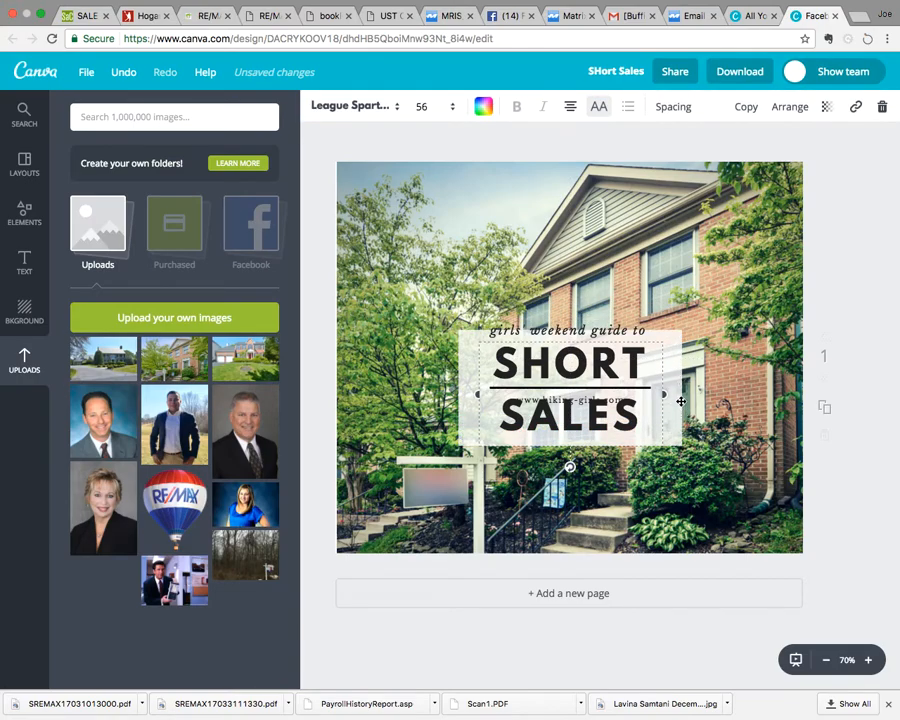
mouse_move(681, 400)
mouse_down()
mouse_move(691, 400)
mouse_move(669, 400)
mouse_up()
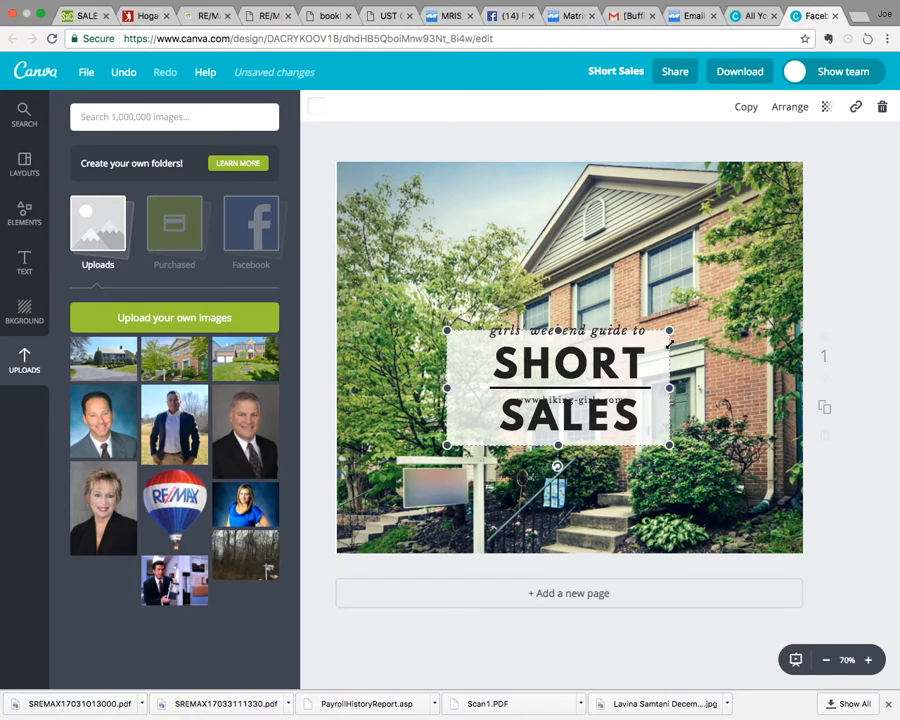
mouse_move(670, 331)
mouse_down()
mouse_move(683, 310)
mouse_move(709, 310)
mouse_move(675, 337)
mouse_up()
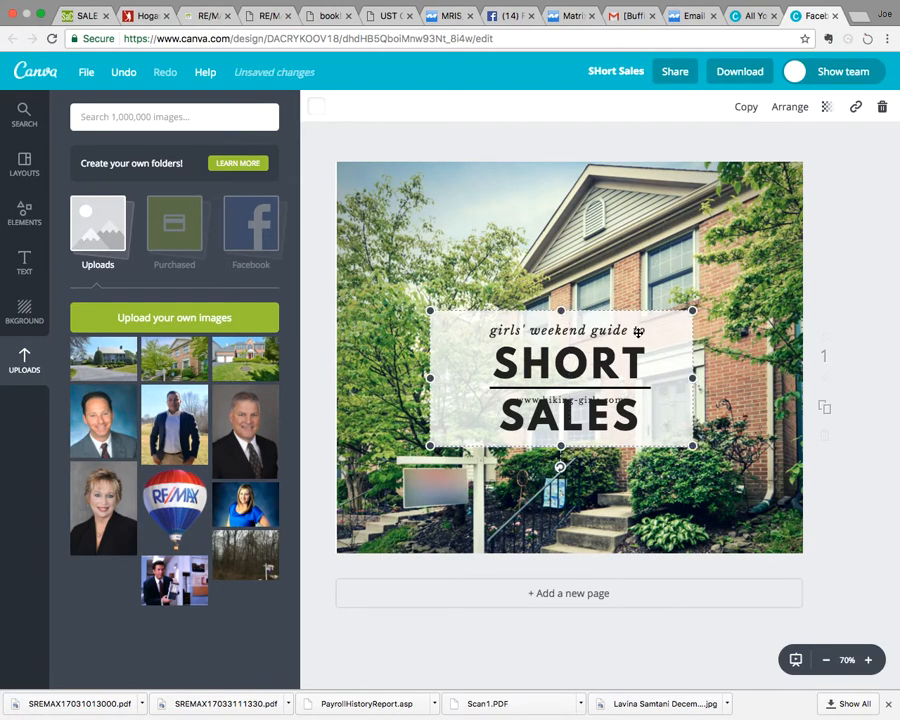
- Replace the "girls' weekend guide to" tagline above the heading with DC Real Estate
click(643, 332)
key(shift+Left)
key(shift+Left)
key(shift+Left)
key(shift+Left)
key(shift+Left)
key(shift+Left)
key(shift+Left)
key(shift+Left)
key(shift+Left)
key(shift+Left)
key(shift+Left)
key(shift+Left)
key(shift+Left)
key(shift+Left)
key(shift+Left)
key(shift+Left)
key(shift+Left)
key(shift+Left)
key(shift+Left)
key(shift+Left)
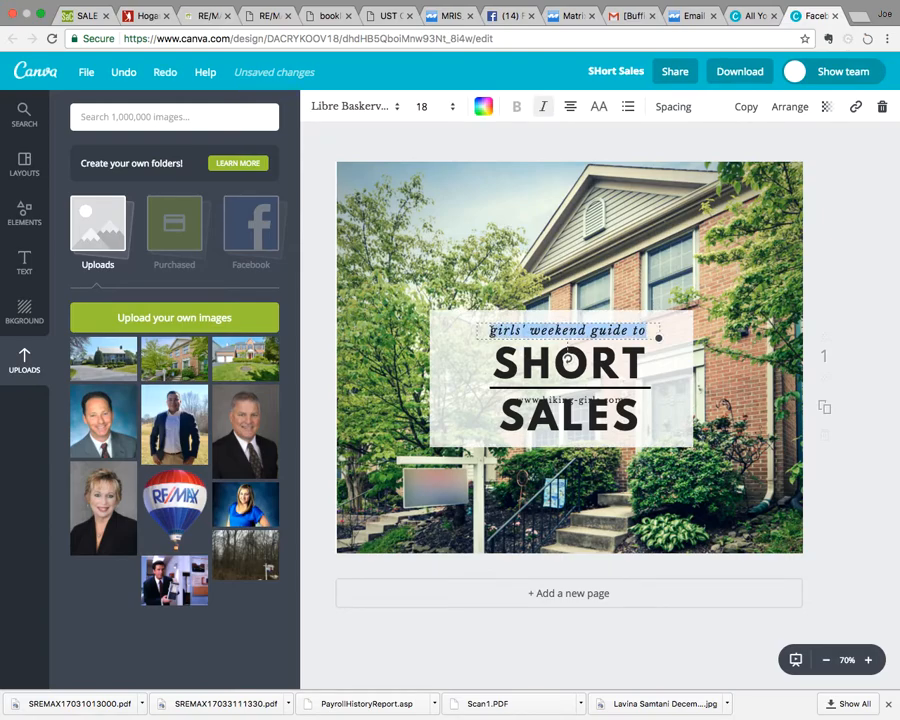
text(DC Real Est)
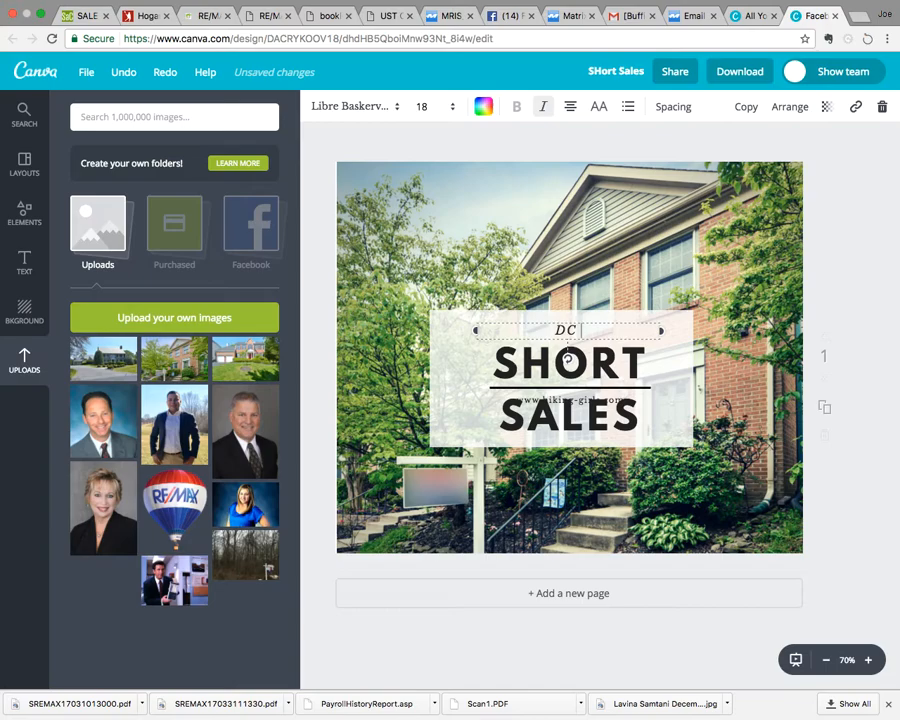
text(ate)
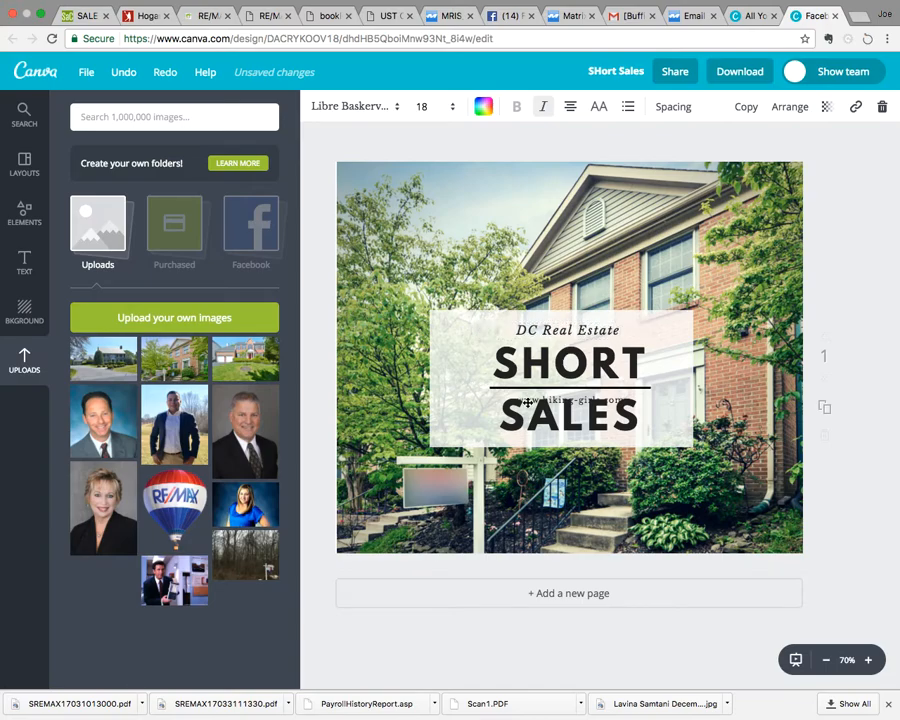
click(566, 358)
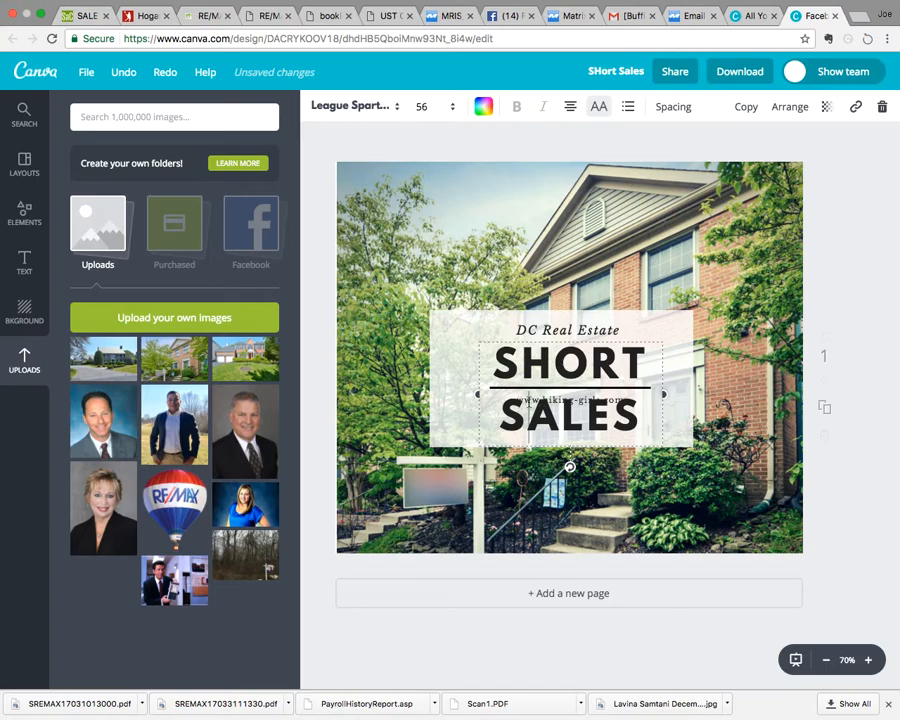
drag(522, 404, 564, 396)
drag(618, 400, 505, 408)
key(BackSpace)
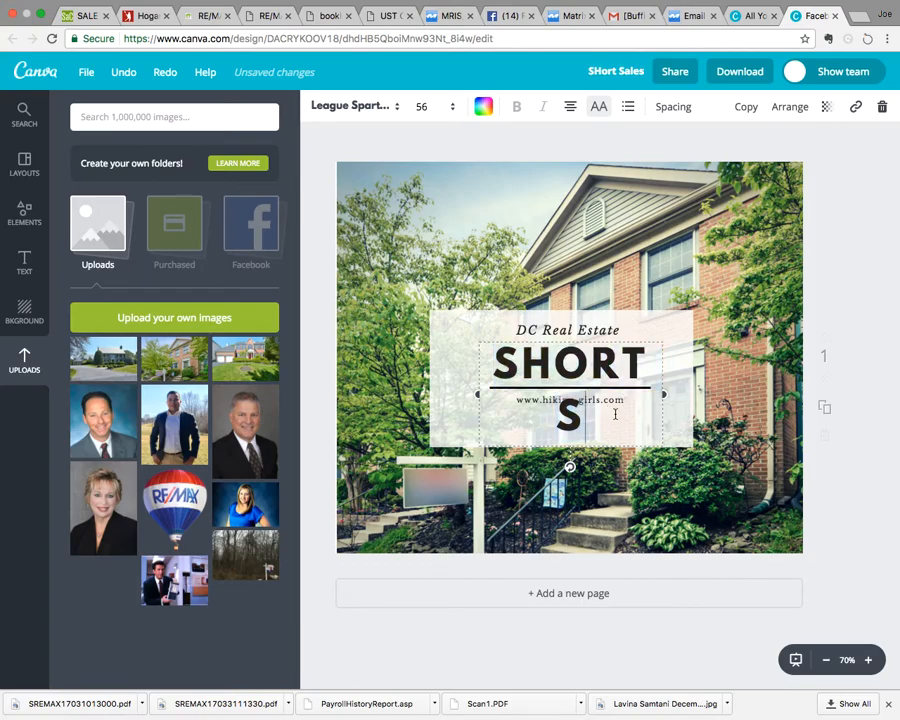
drag(625, 417, 777, 338)
click(548, 399)
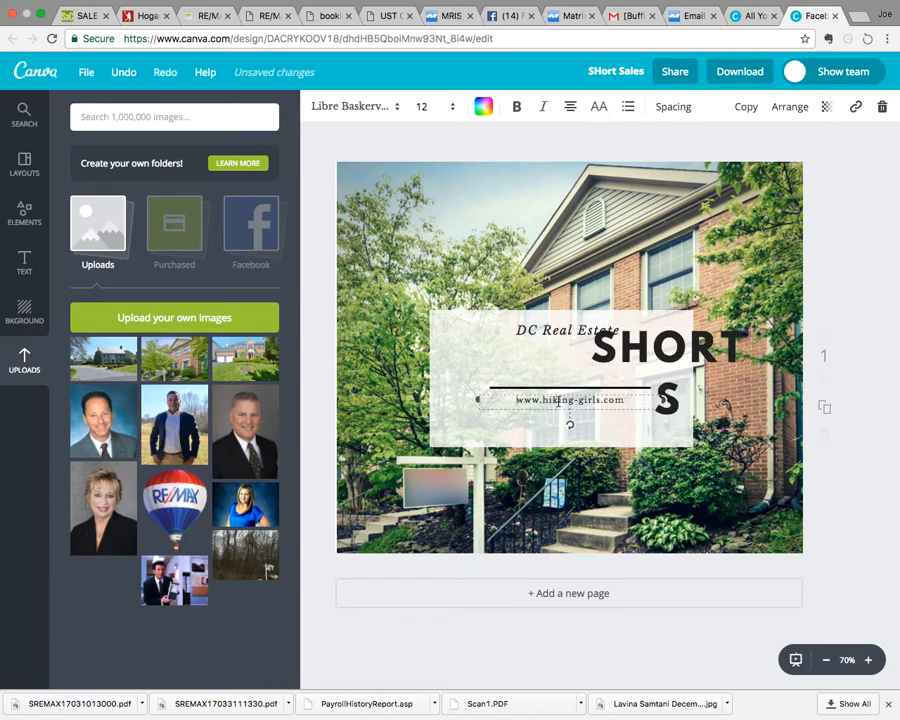
drag(611, 401, 501, 400)
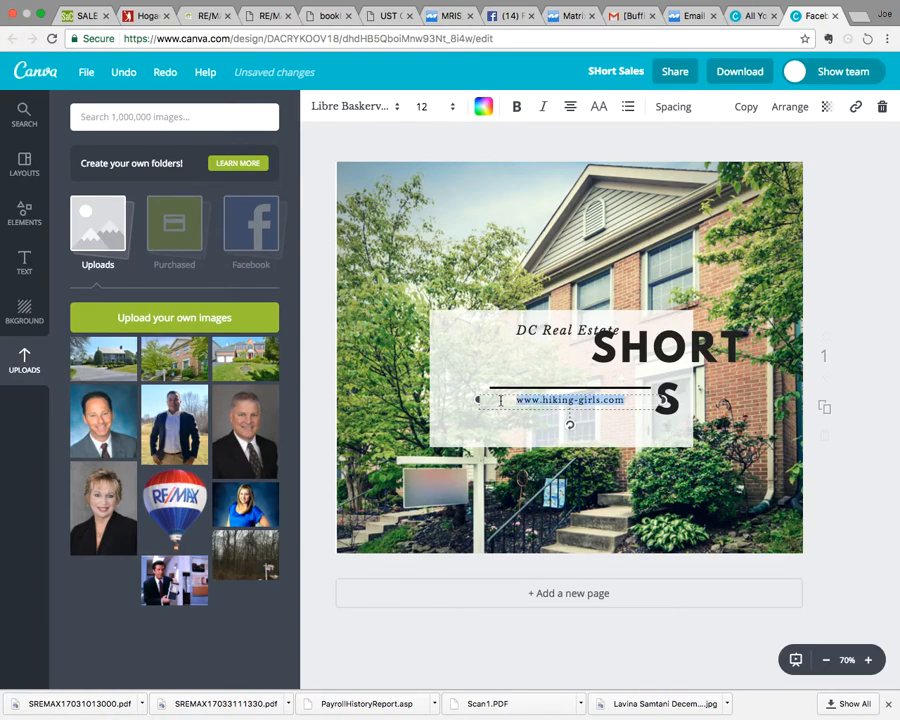
text(www.)
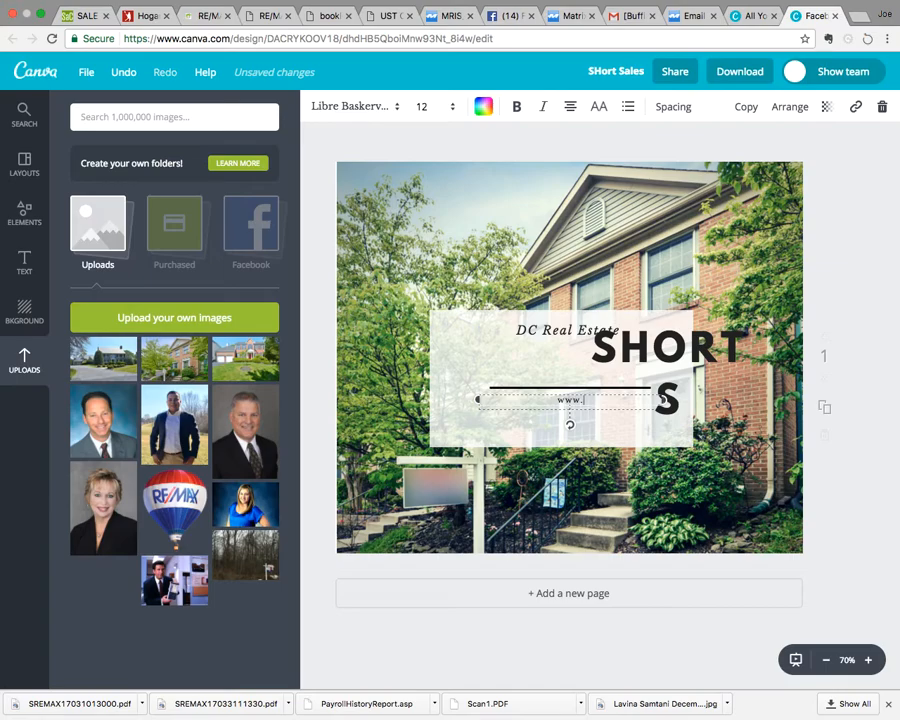
text(DMVDIVAS.com)
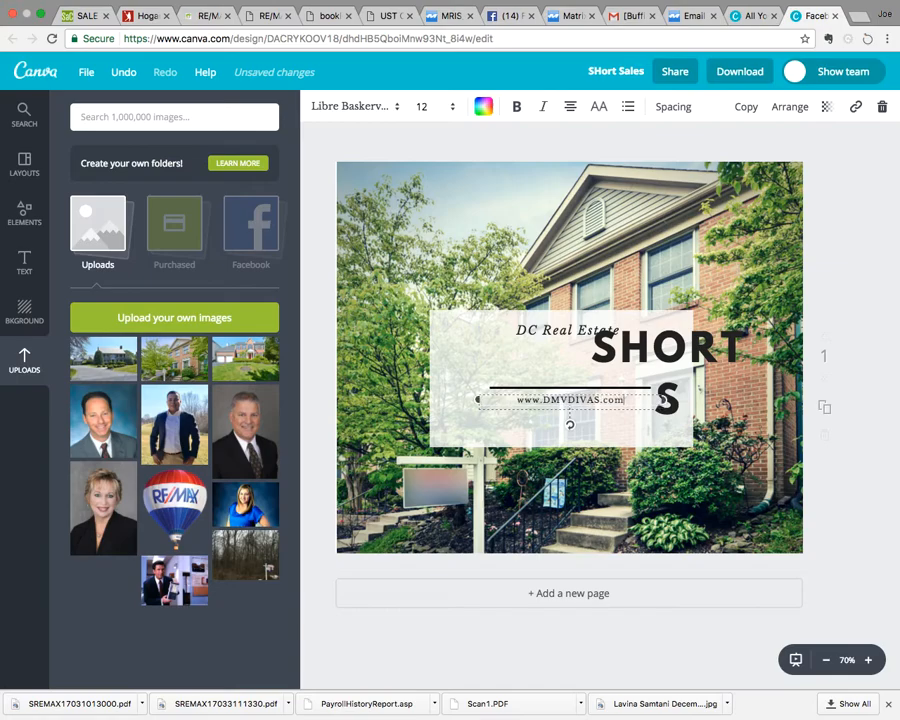
- Move the heading above the web address and lower the address to the bottom edge of the white box
drag(641, 361, 568, 410)
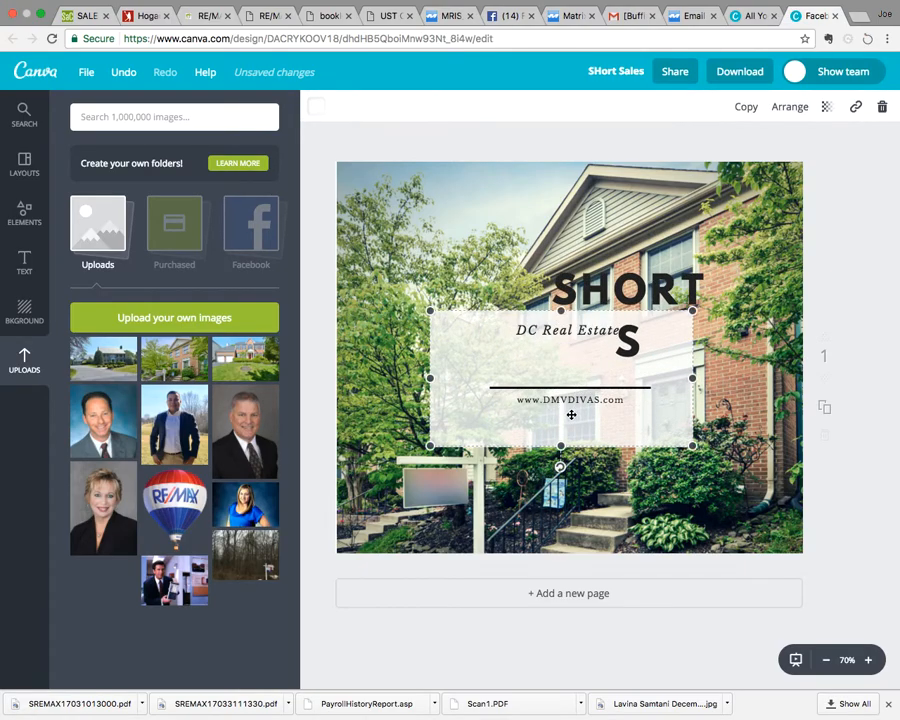
click(580, 398)
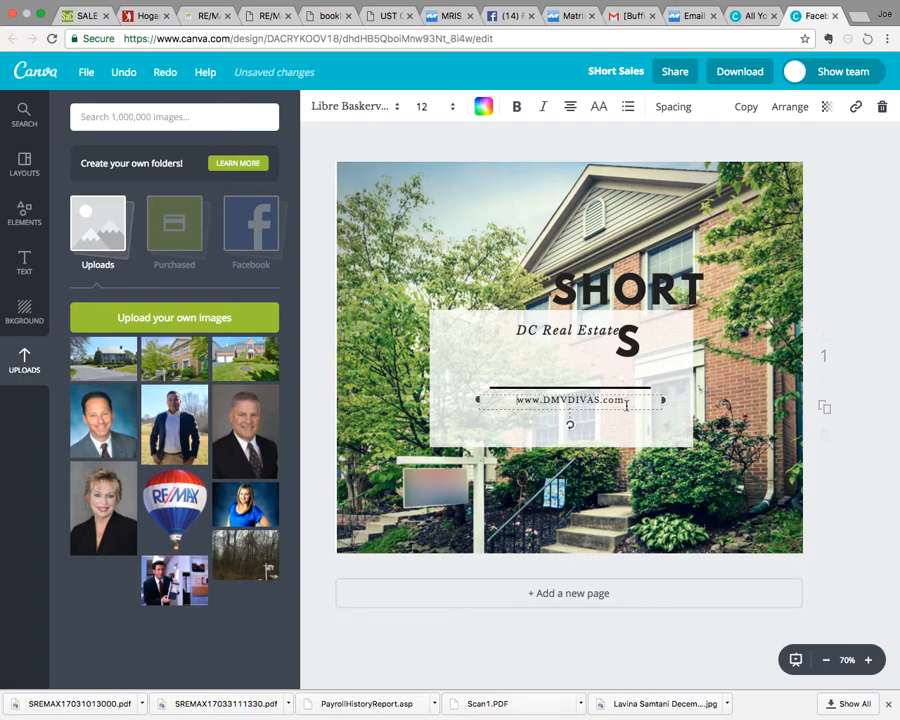
drag(654, 407, 651, 444)
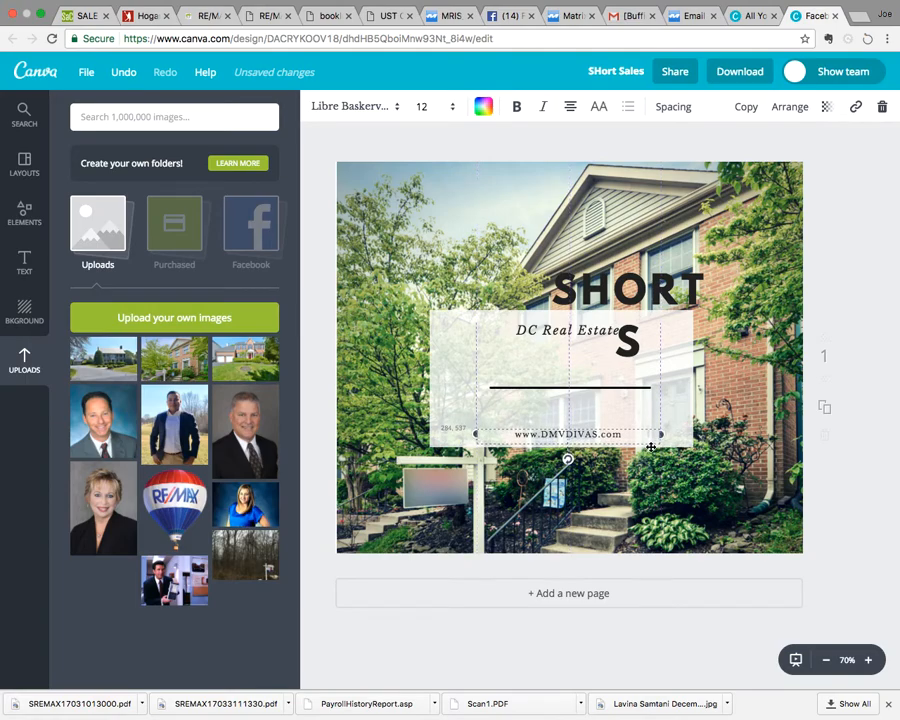
- Delete the black divider line and place the heading between the DC Real Estate tagline and the web address
click(652, 333)
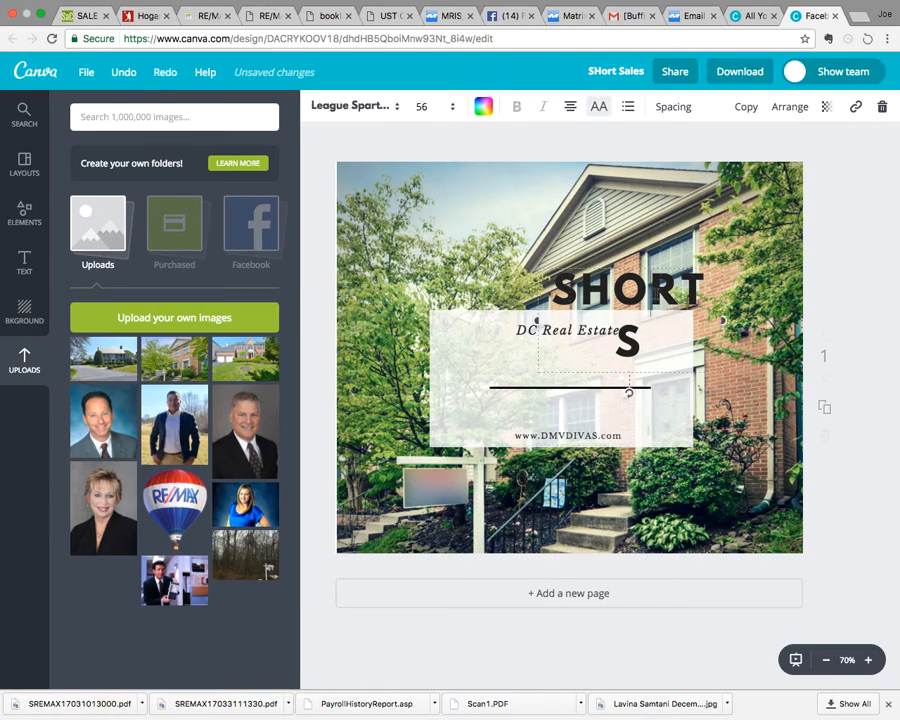
drag(634, 328, 597, 379)
click(516, 390)
key(Delete)
drag(600, 366, 569, 410)
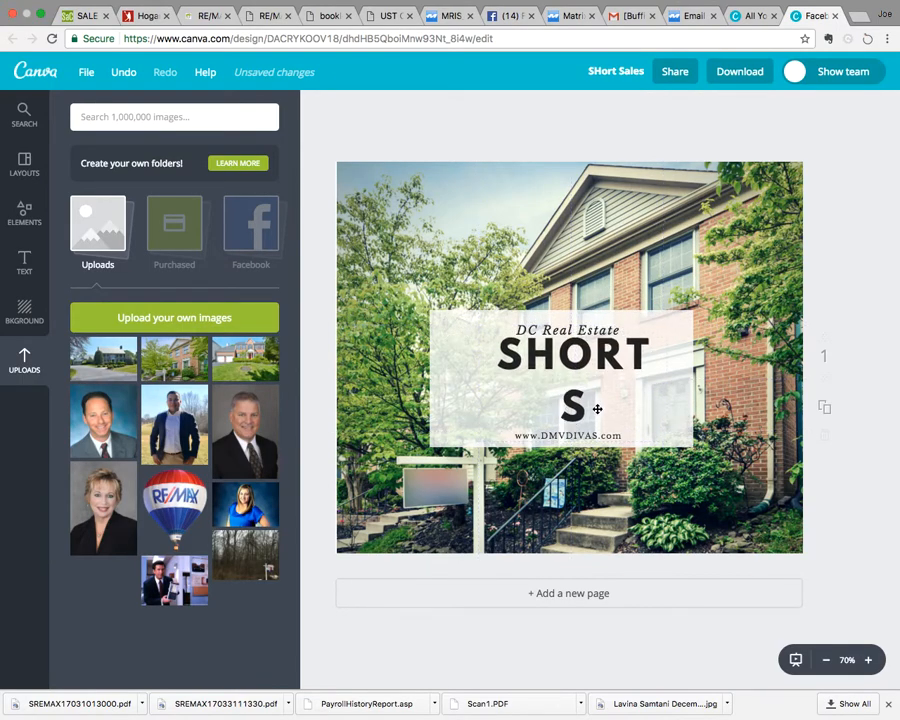
- Complete the heading's second line so that it reads SALES again, and deselect the heading
click(597, 409)
text(A)
key(BackSpace)
text(ALES)
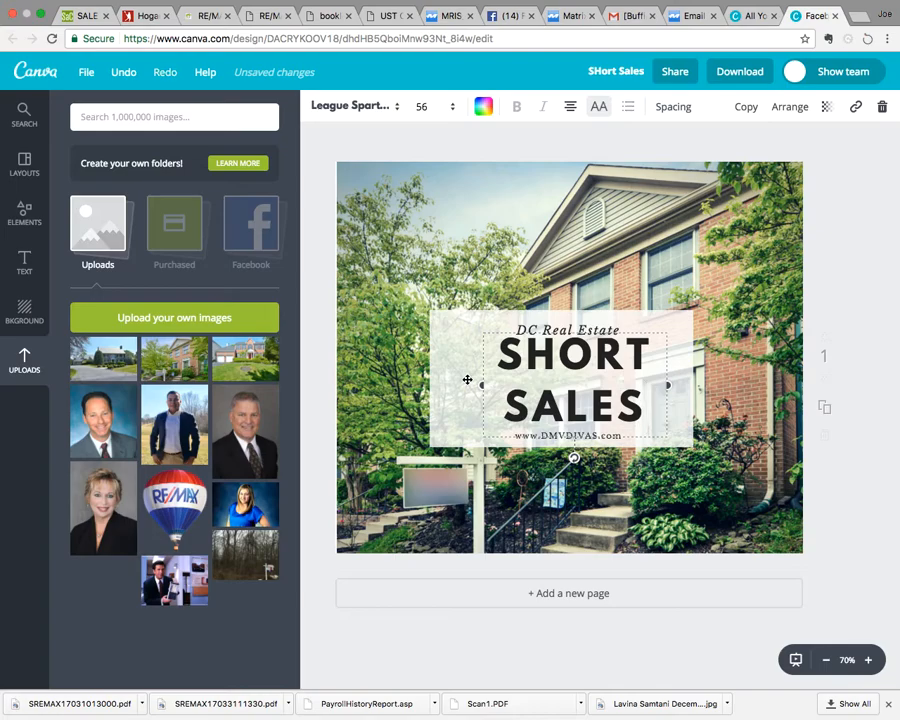
click(859, 291)
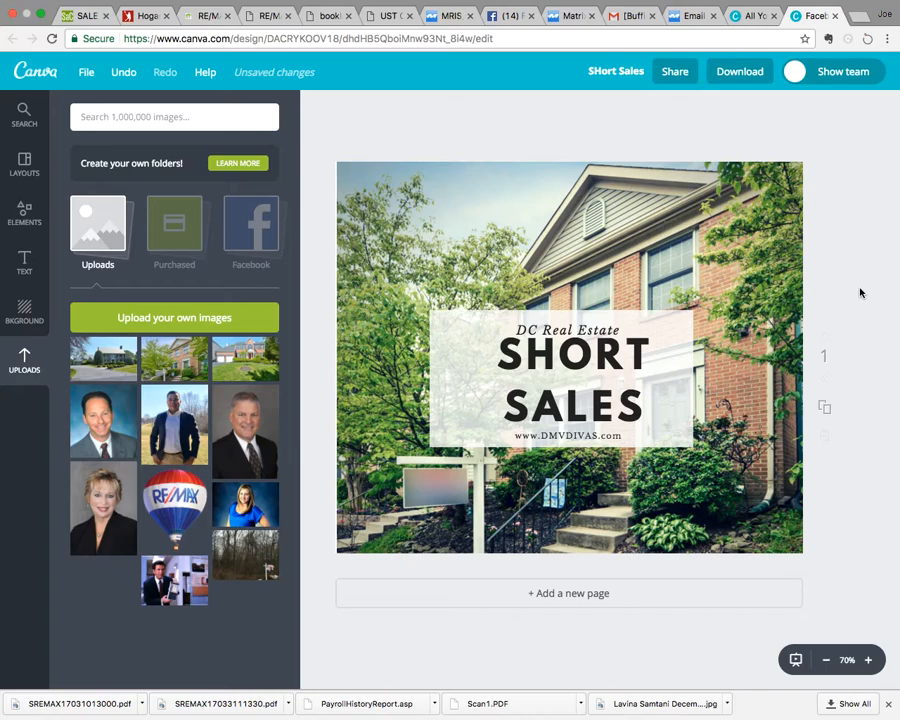
click(30, 225)
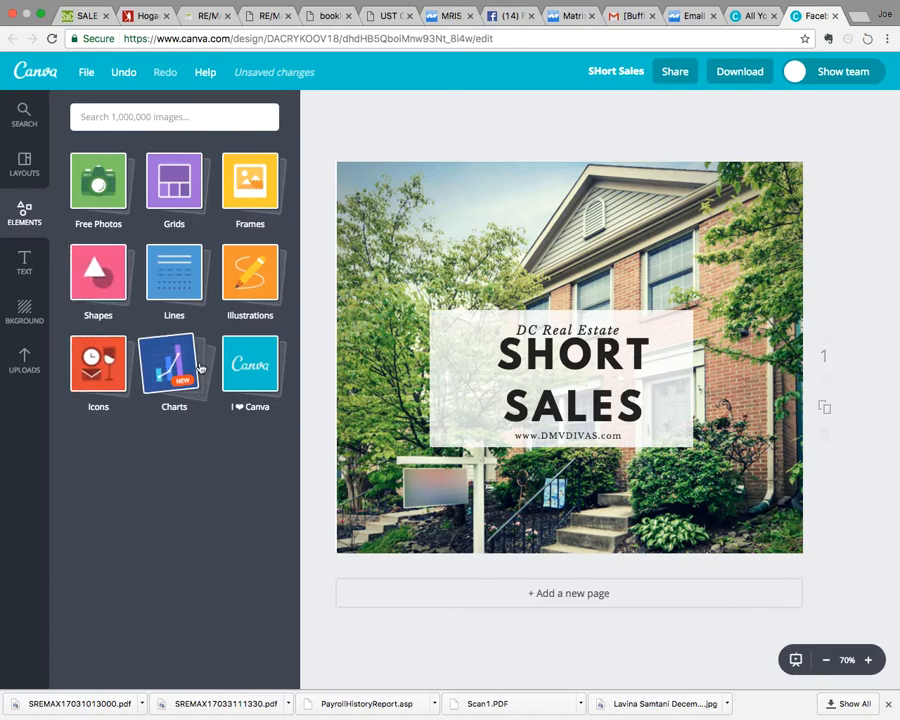
click(31, 180)
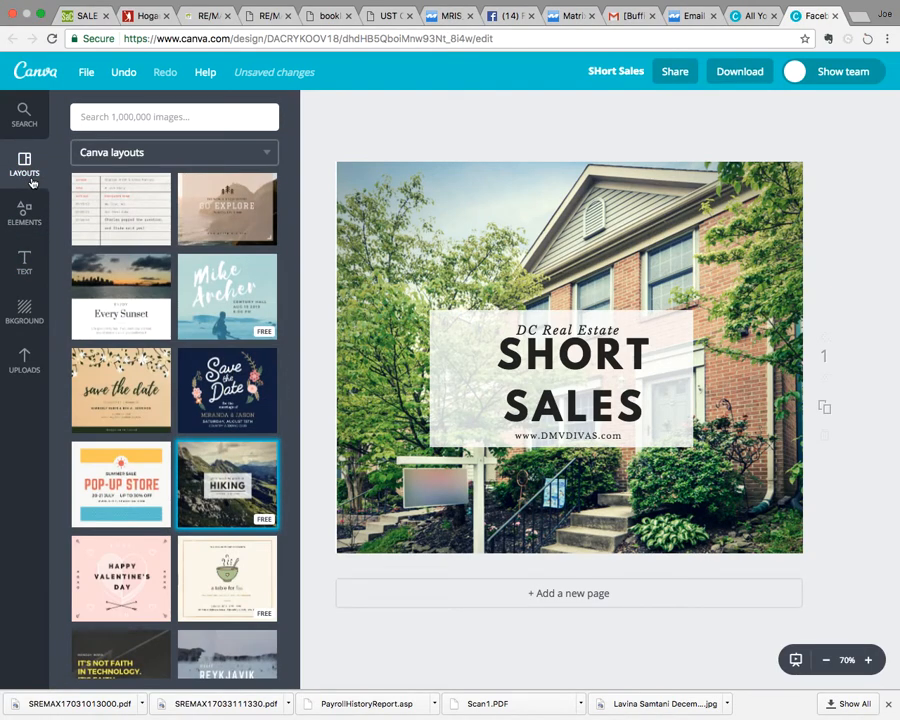
click(24, 261)
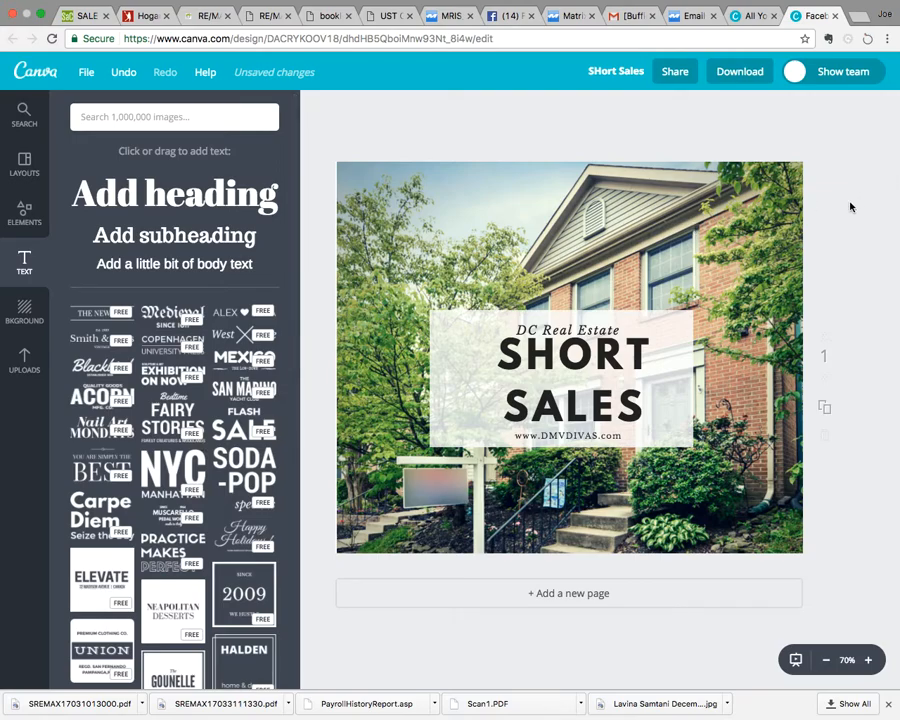
- Save the Facebook post design and download it as a PNG image, closing the download message
click(87, 74)
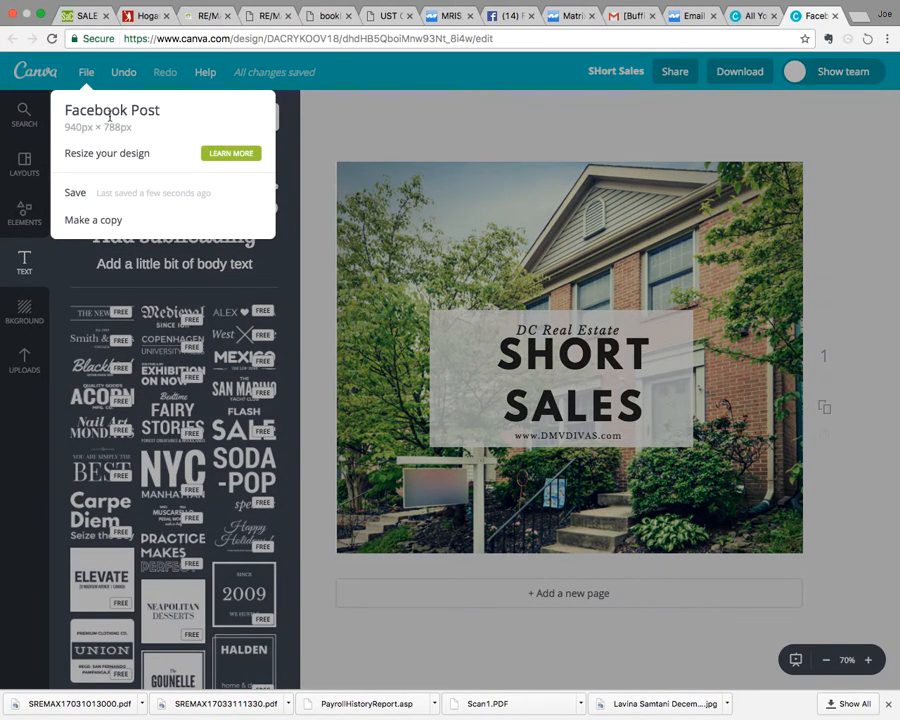
click(86, 201)
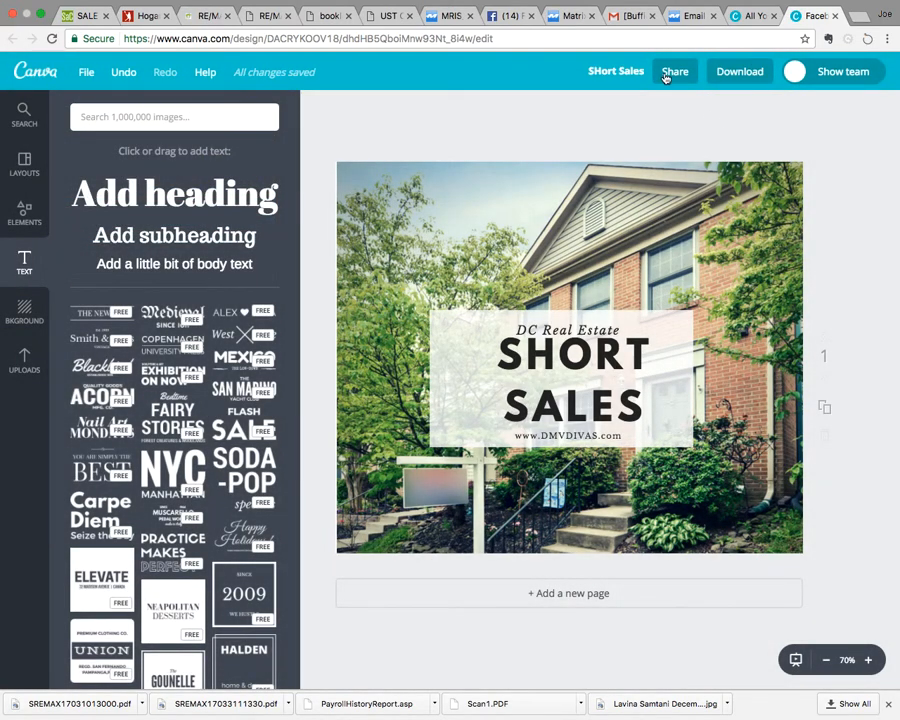
click(739, 74)
click(732, 240)
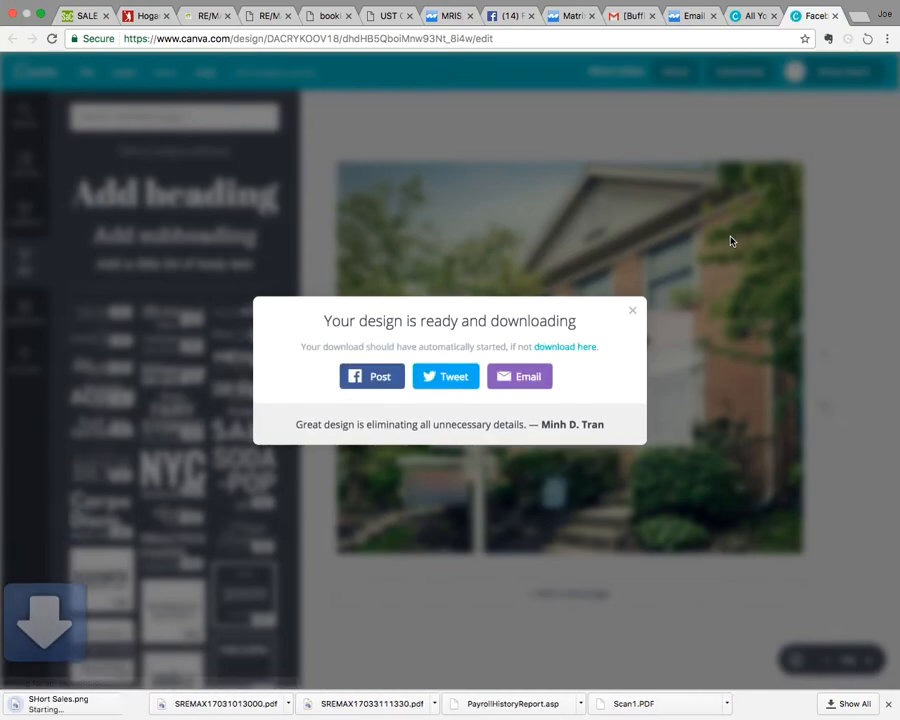
click(632, 316)
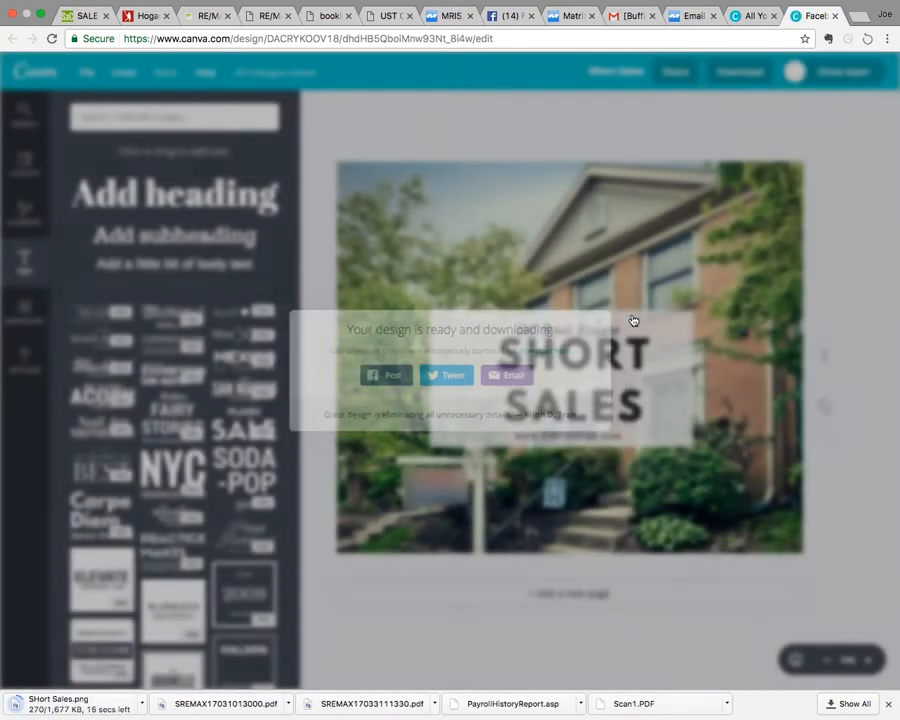
- Open facebook.com in a new browser tab and go to the real estate team's business page
click(755, 16)
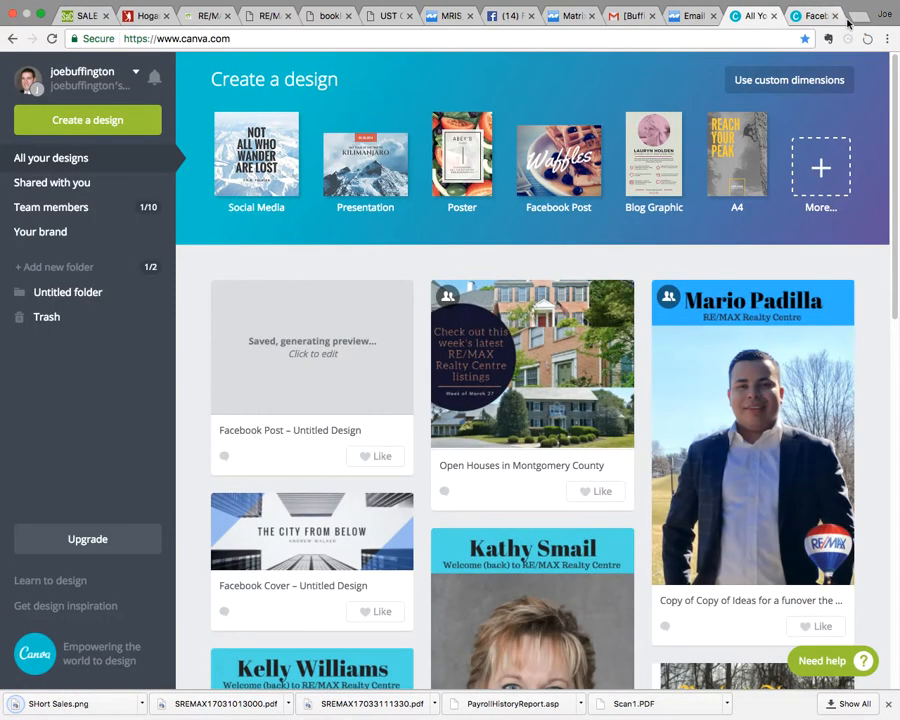
click(856, 20)
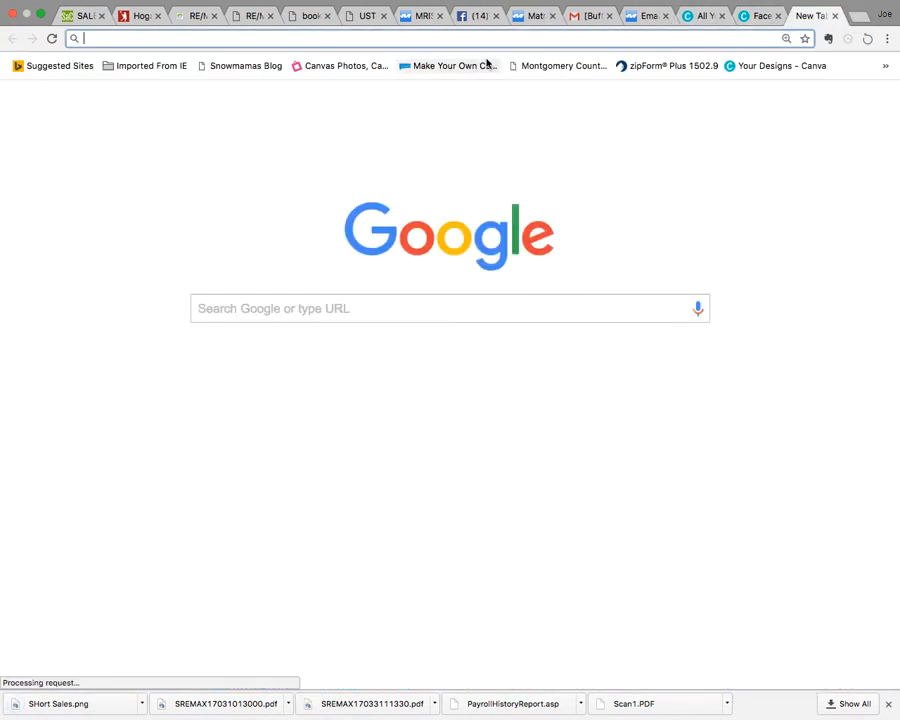
text(facebook.com)
key(Return)
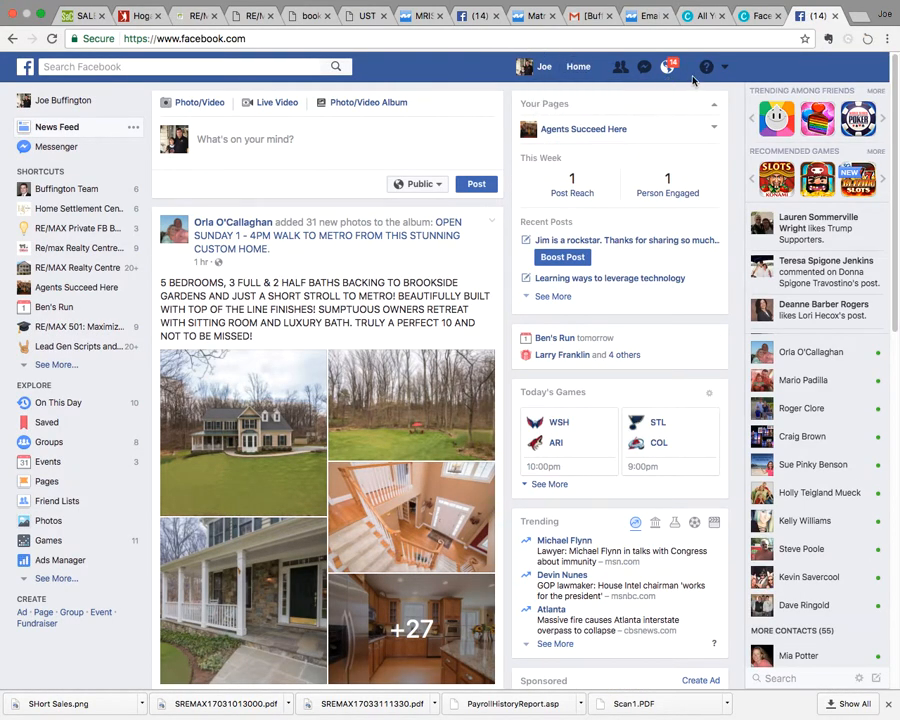
click(726, 68)
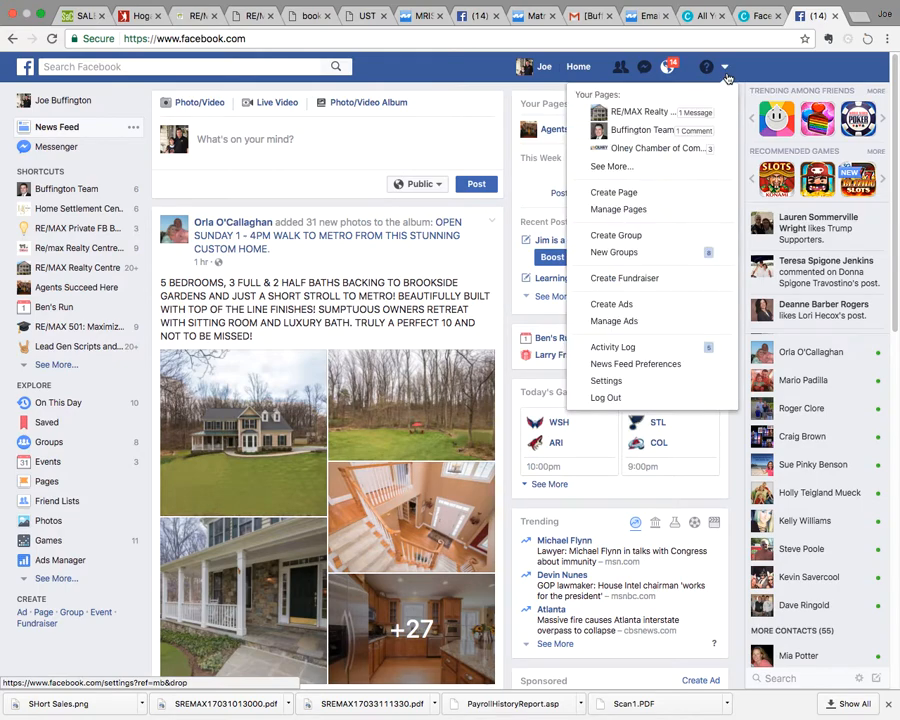
click(660, 132)
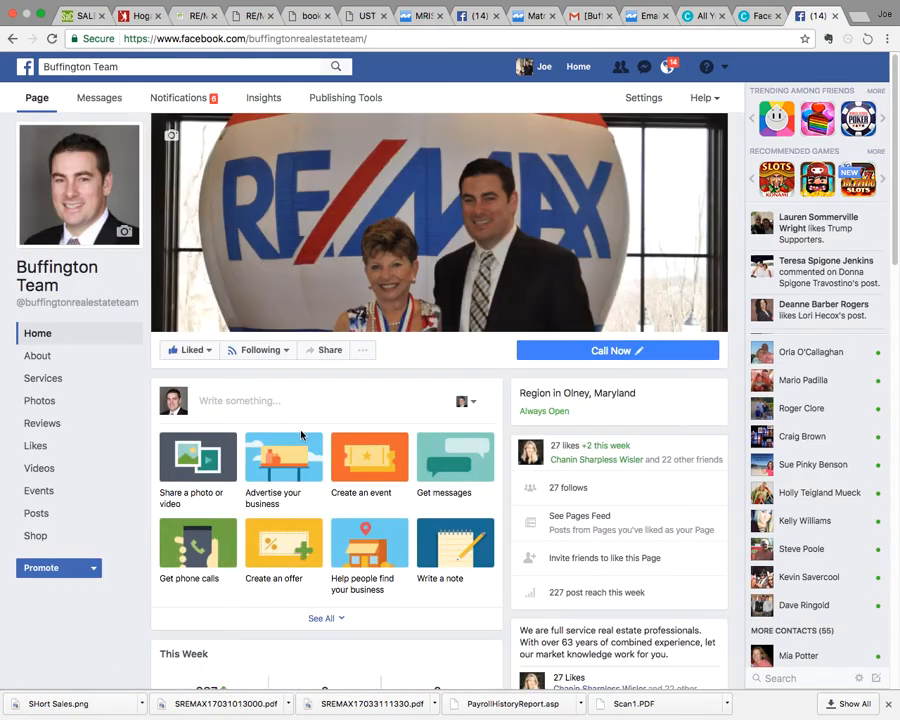
- Write a new page post reading "Looking for a GREAT deal in DC? Check out this list of Short Sales", followed by a line break
click(218, 462)
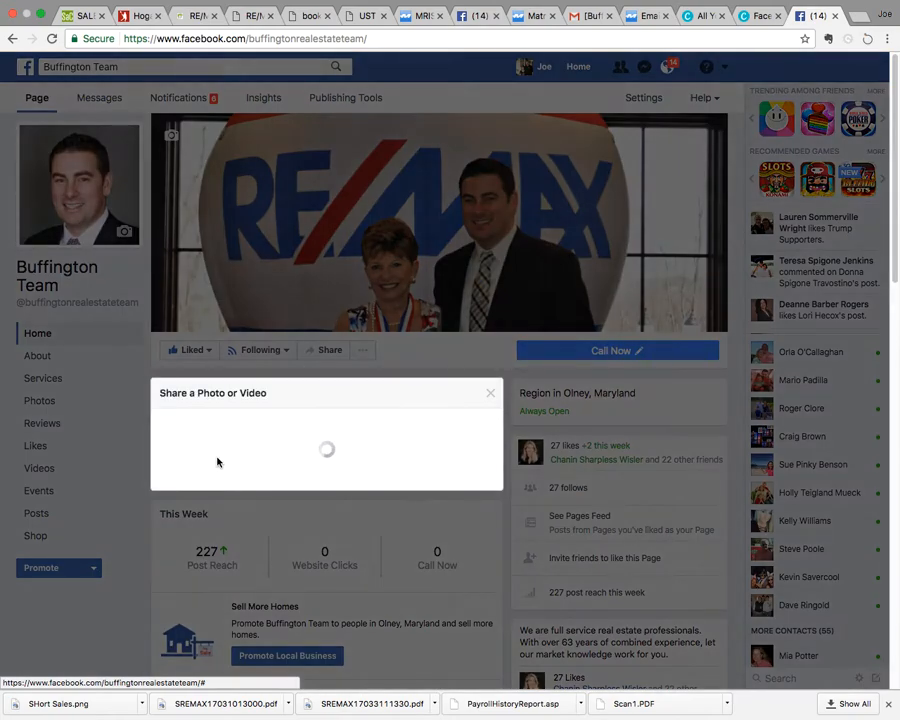
click(490, 393)
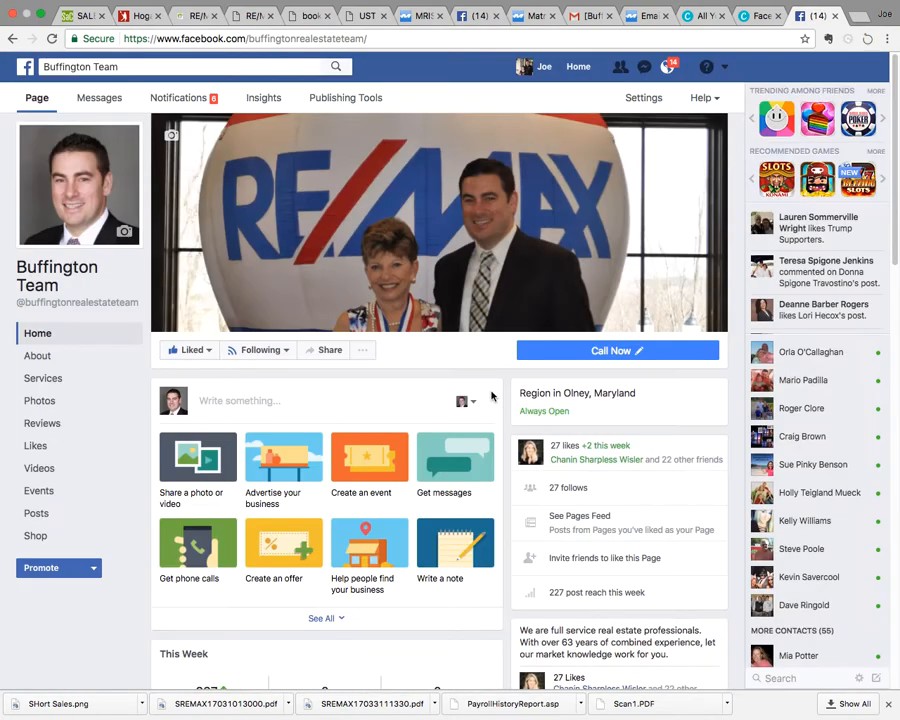
click(381, 396)
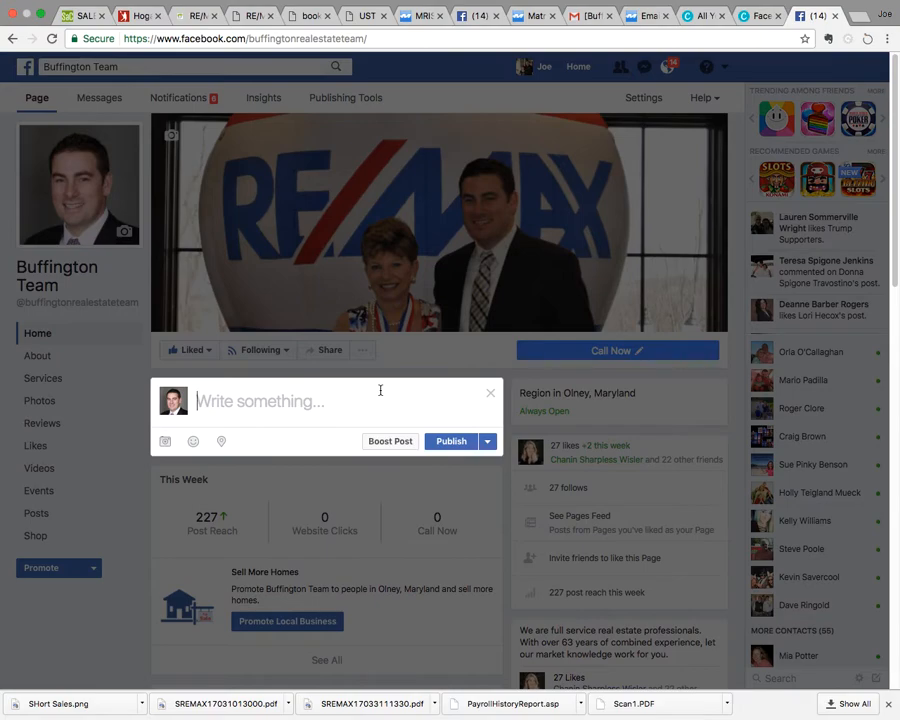
text(Lo)
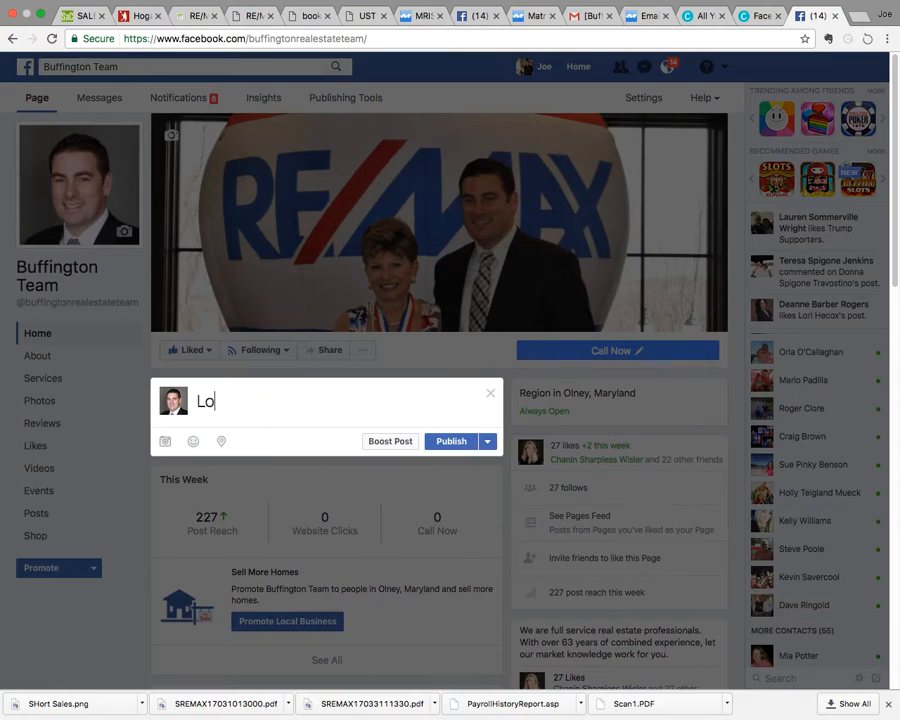
text(oking for )
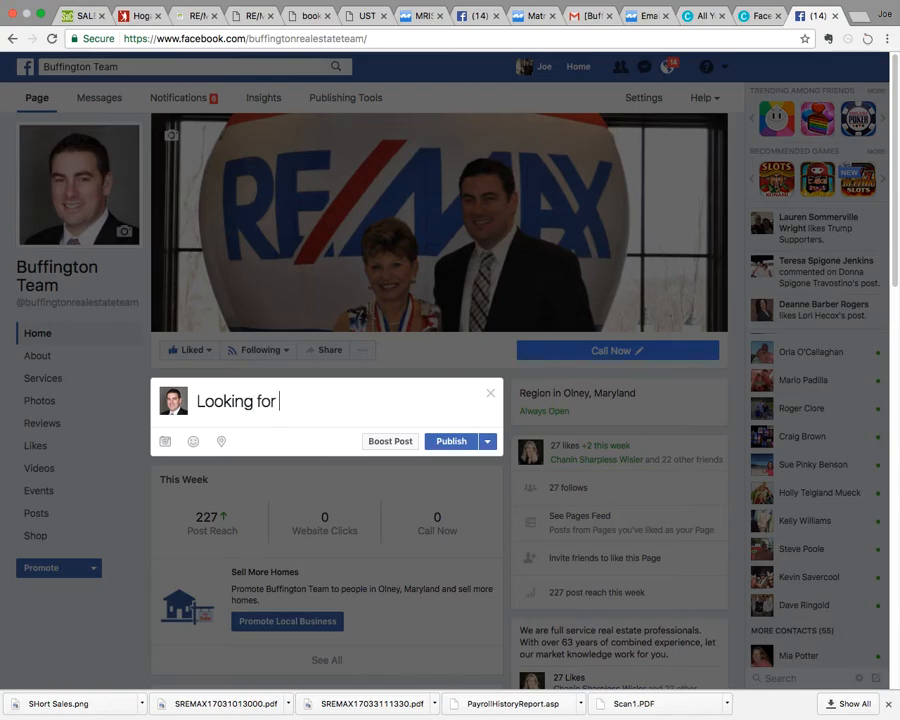
text(a GRE)
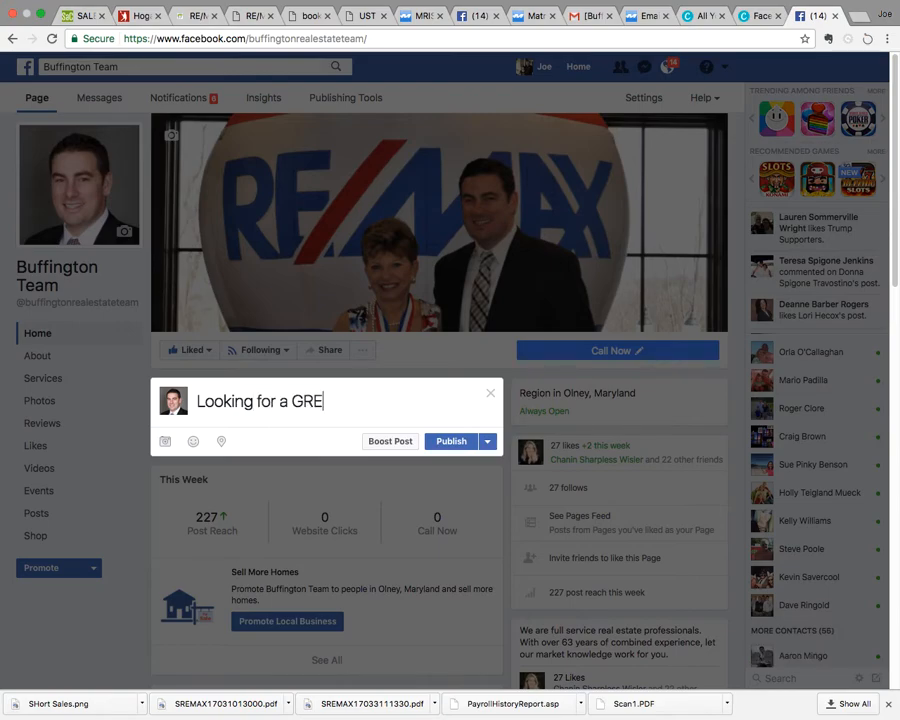
text(AT deal in DC)
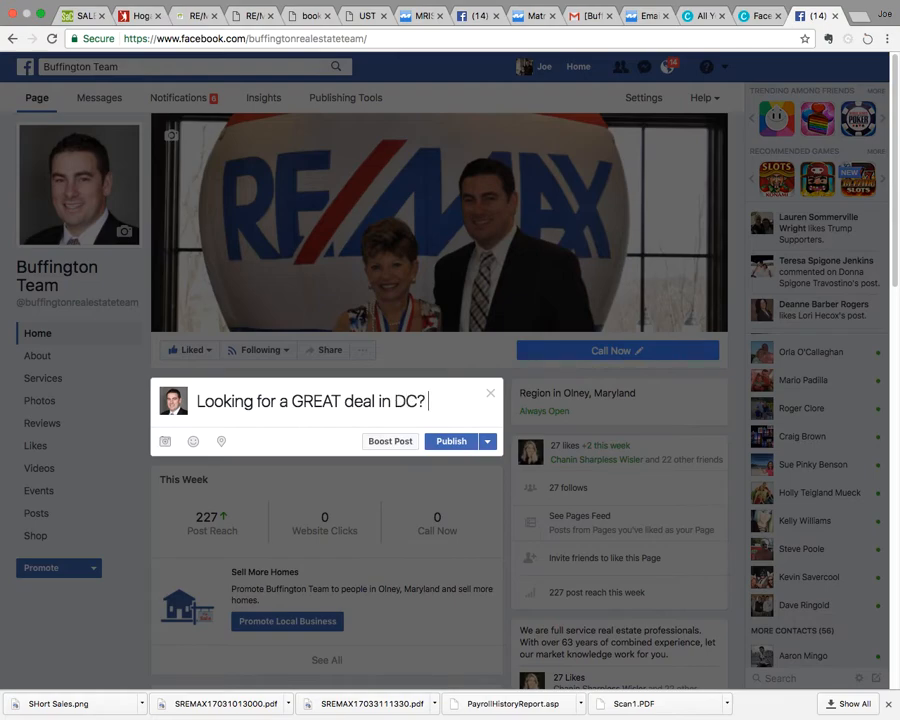
text(? Check out t)
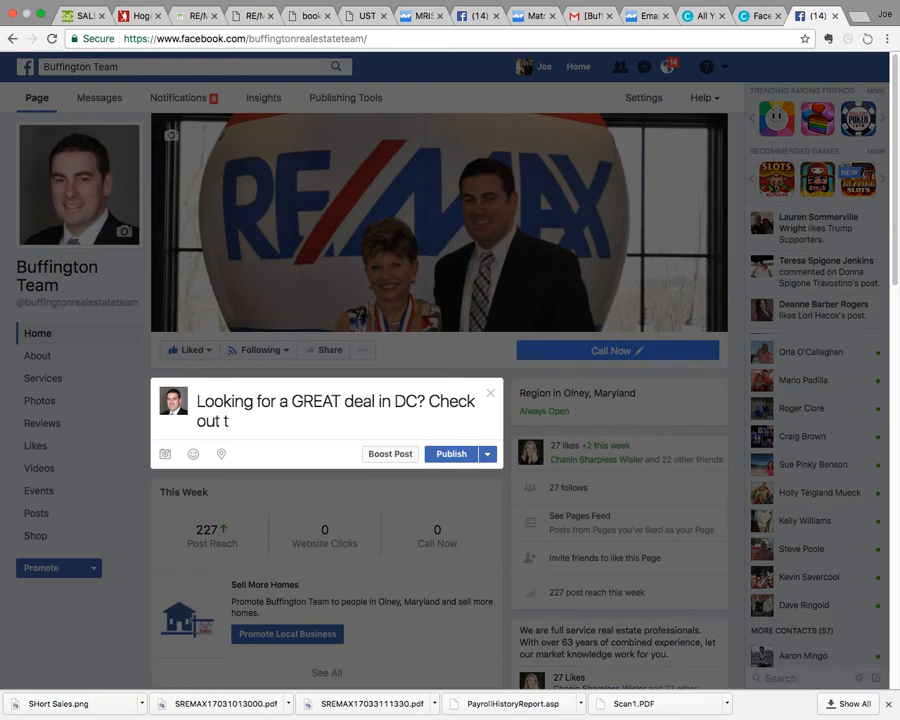
text(his list of Sho)
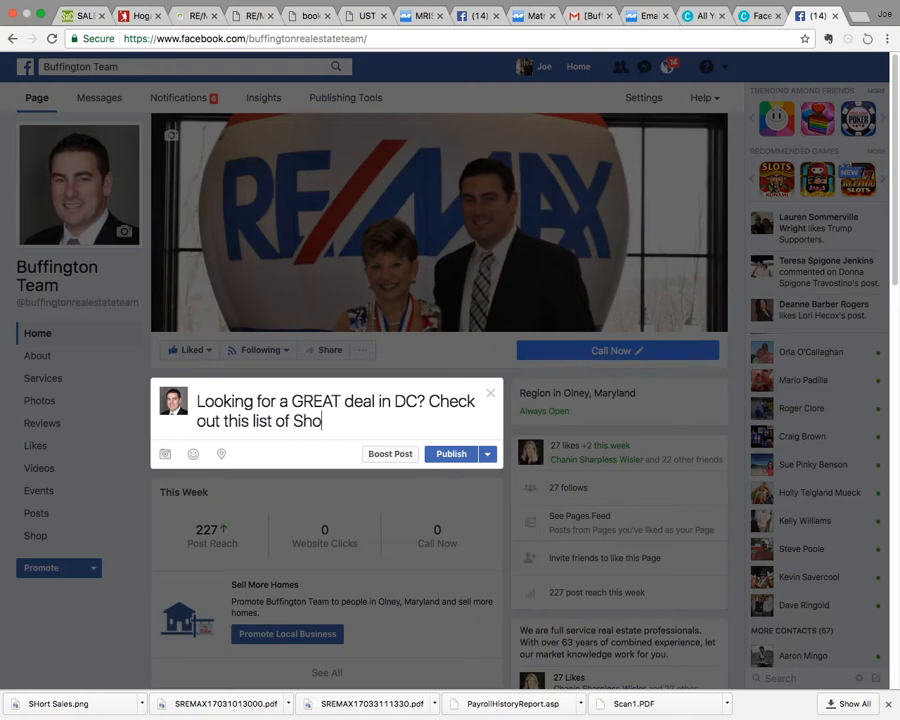
text(rt Slales)
key(Return)
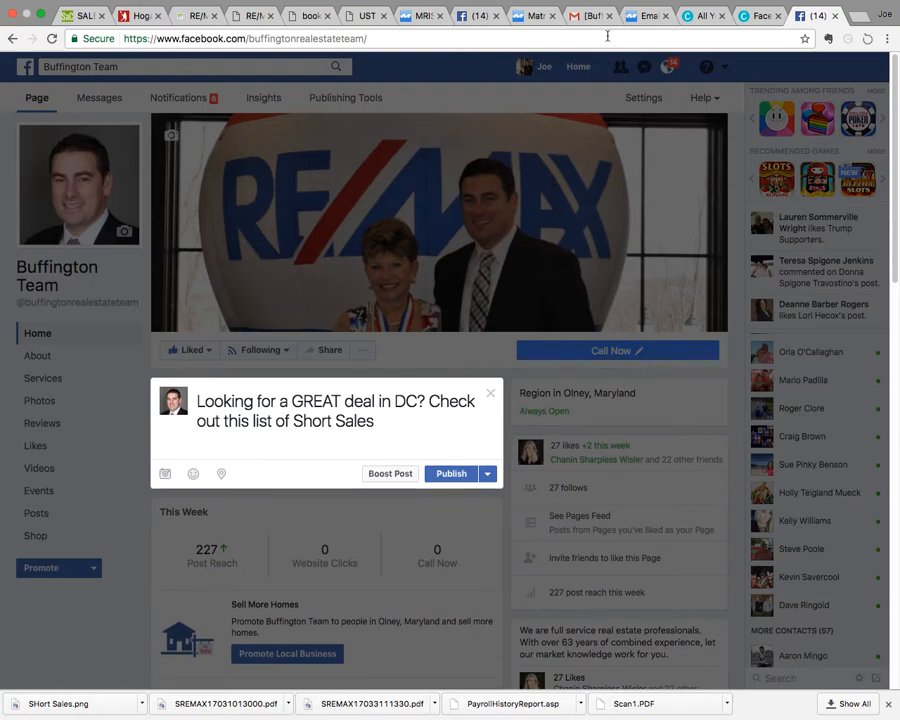
- Try to copy the web address of the MRIS short sale listings portal
click(648, 16)
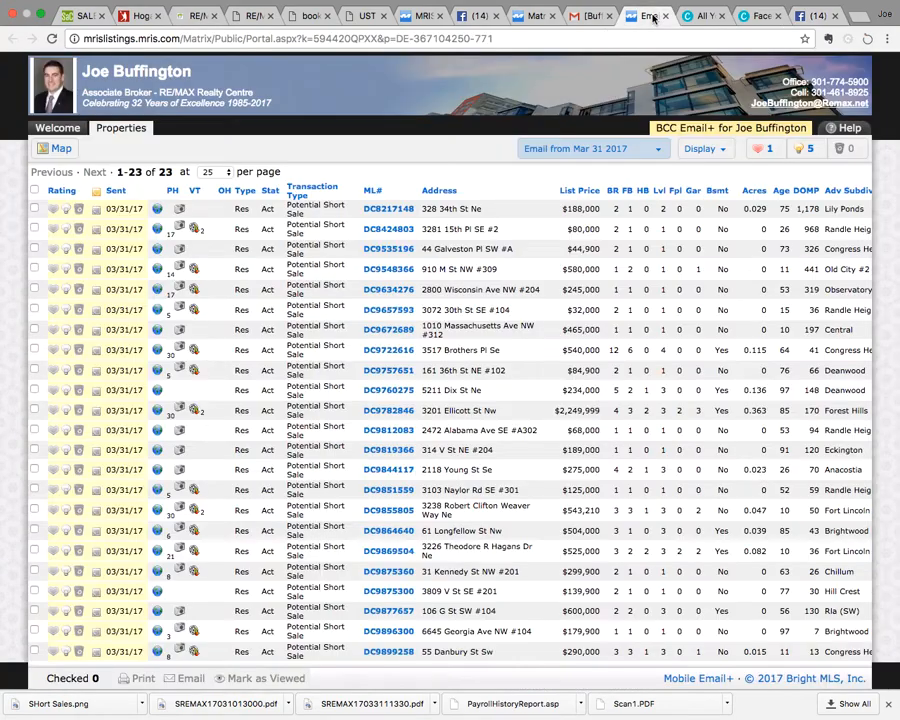
triple_click(432, 40)
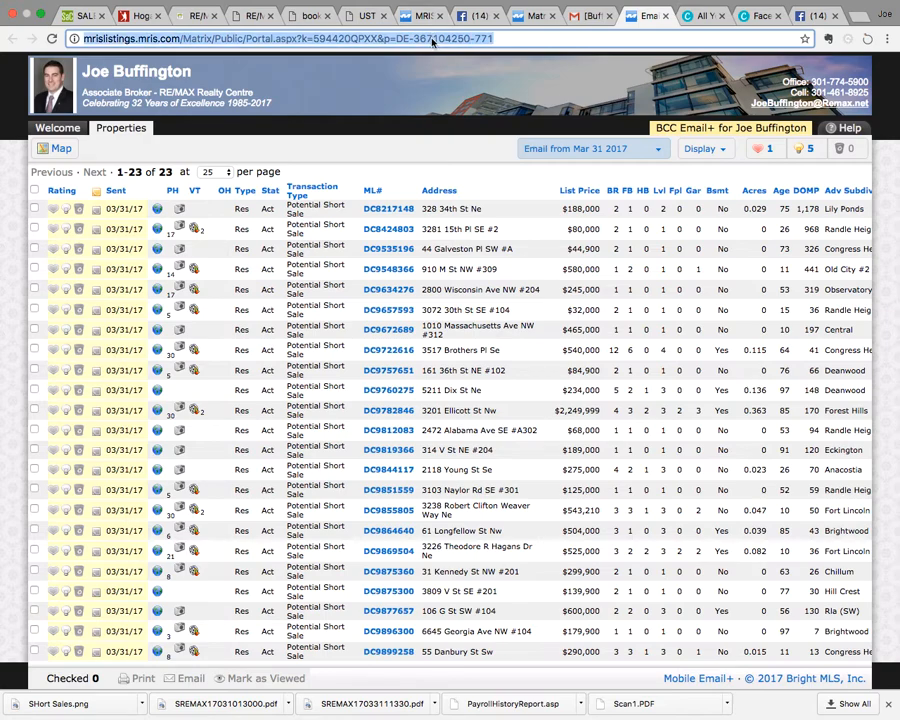
right_click(432, 40)
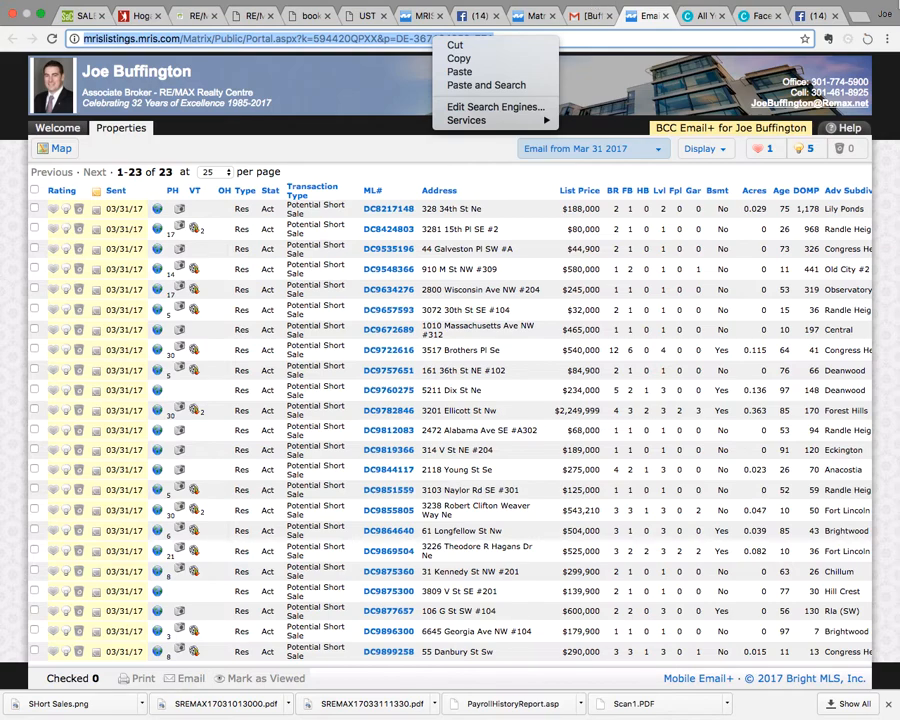
click(863, 18)
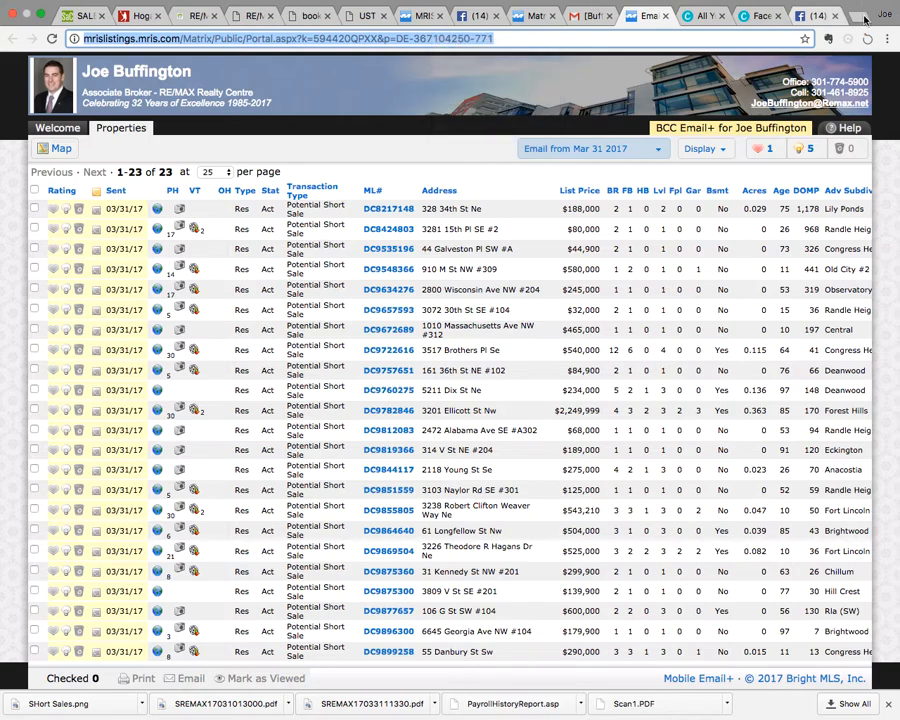
- Open remax.net in a new browser tab and go to the RE/MAX Mainstreet home page
click(863, 18)
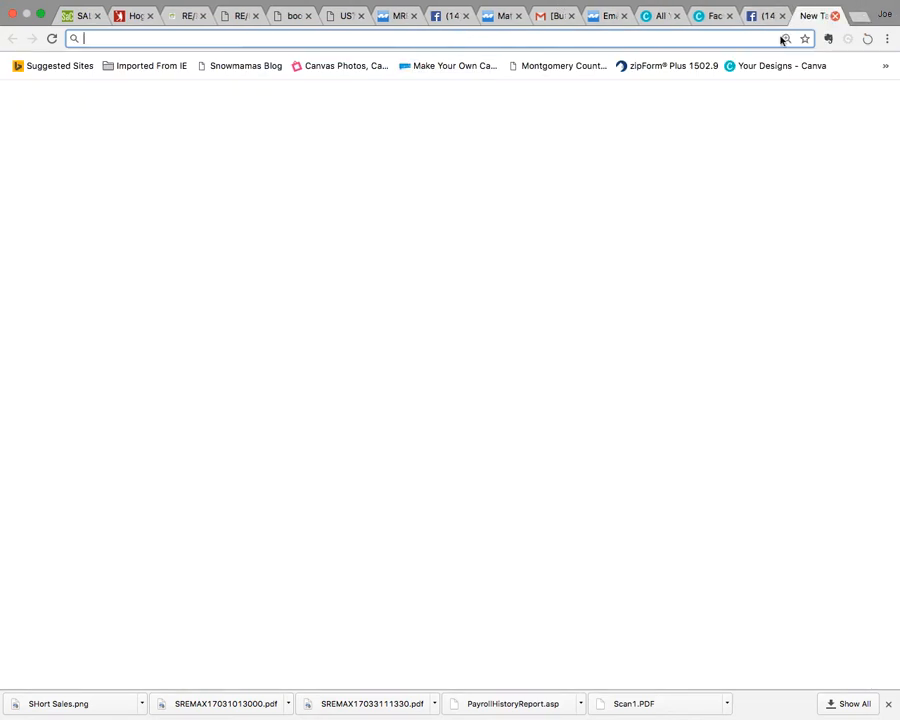
text(rema)
key(Return)
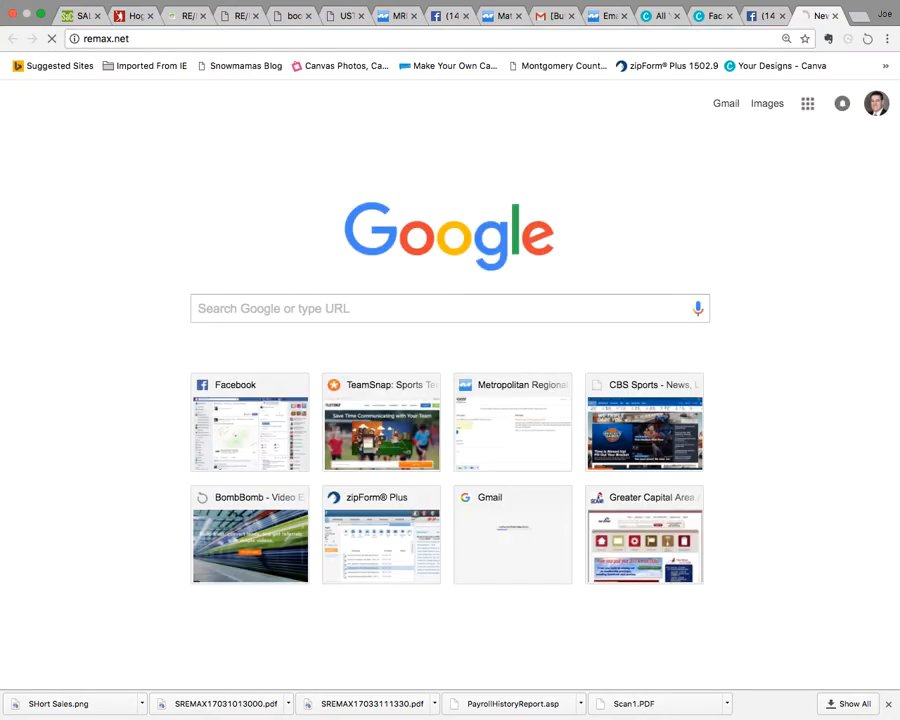
click(521, 432)
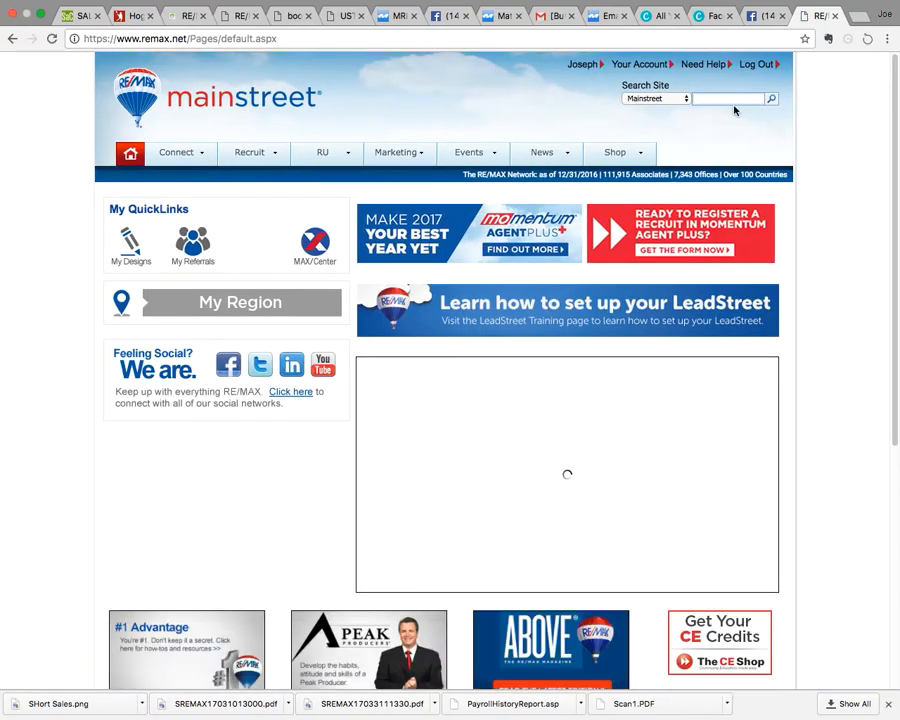
- Search Mainstreet for "url shortener" and open the rem.ax link shortening tool through the "awesome new url shortener" result
click(739, 100)
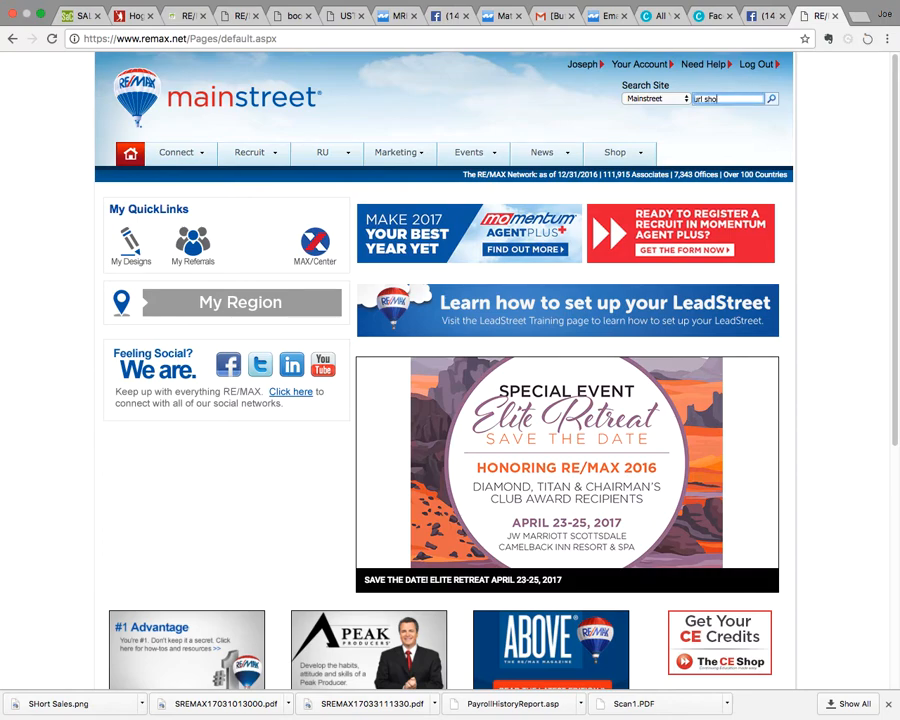
text(url shortener)
key(Return)
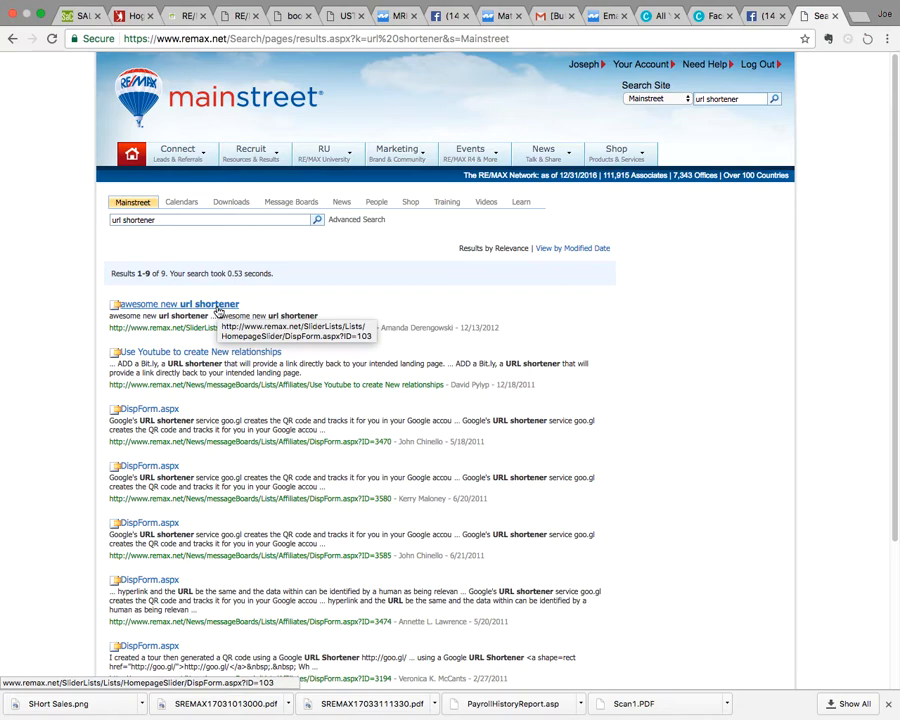
click(218, 312)
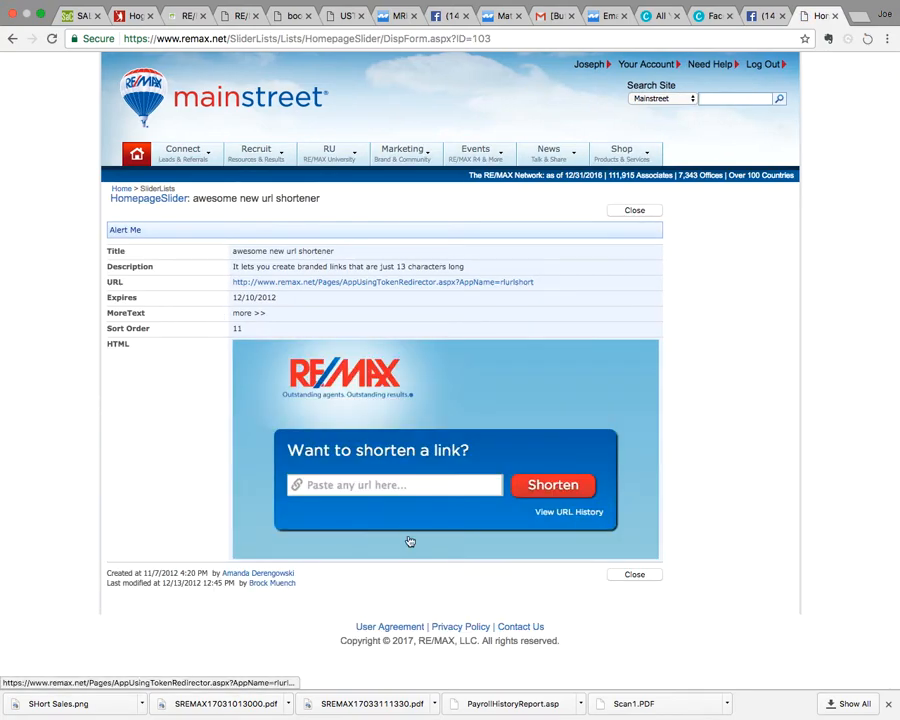
click(466, 490)
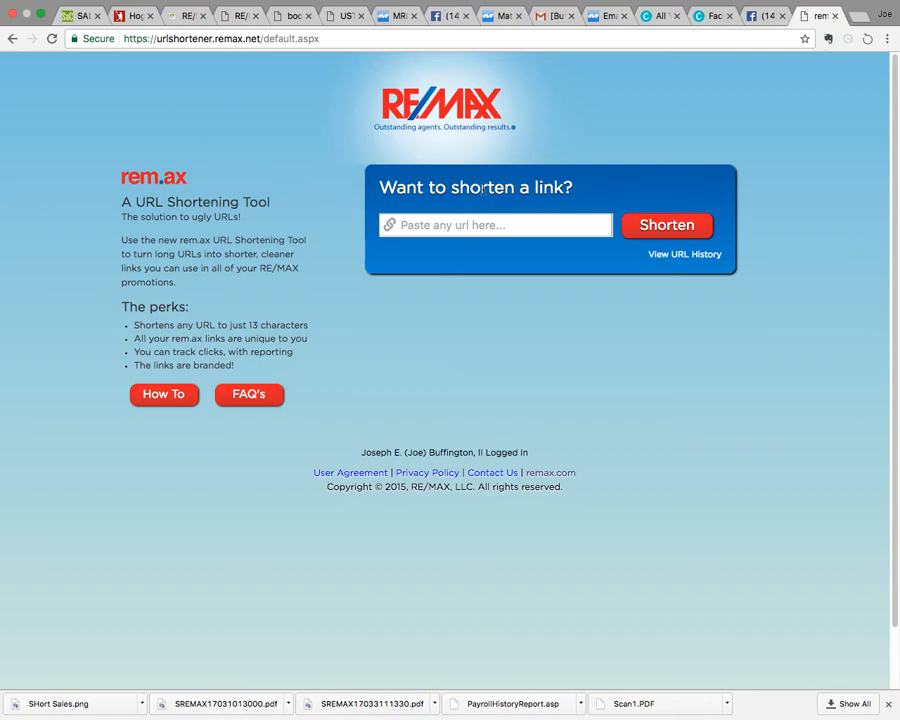
- Try pasting the listings address into the rem.ax shortener's URL field, and clear the field
click(494, 218)
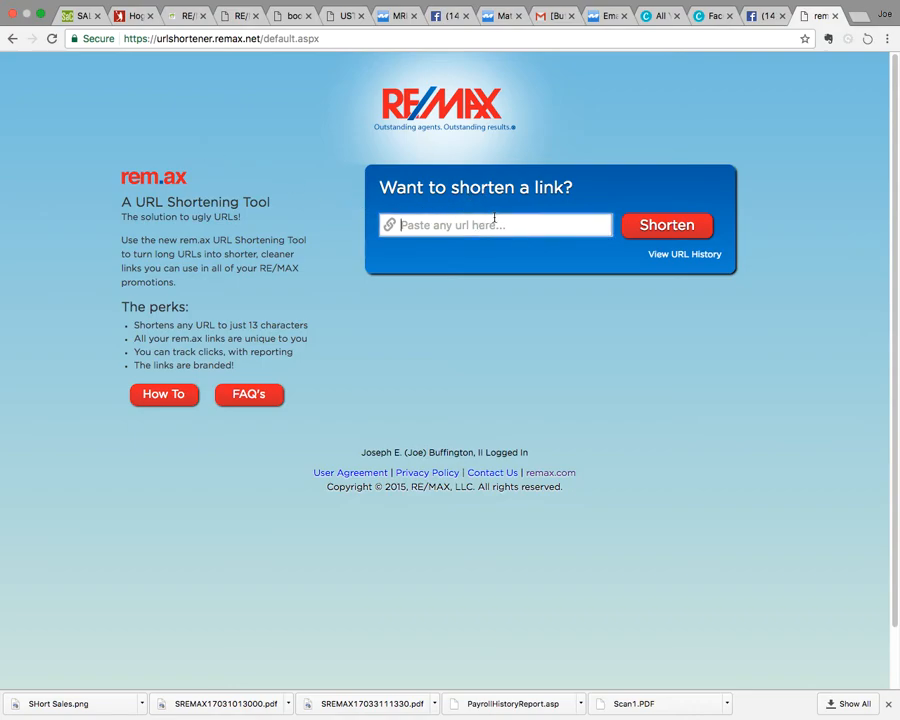
right_click(496, 224)
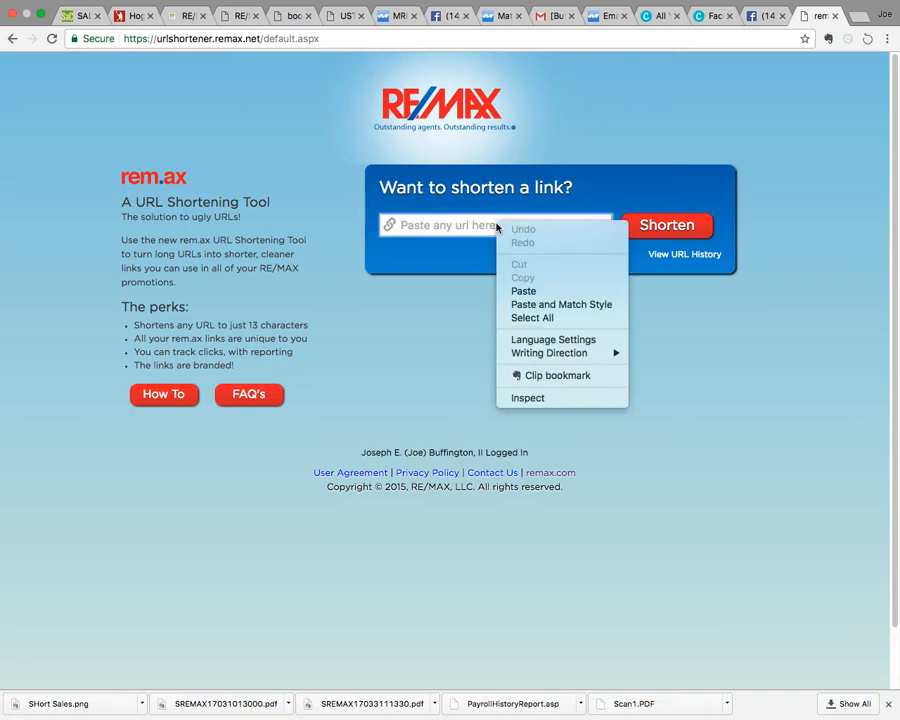
click(522, 290)
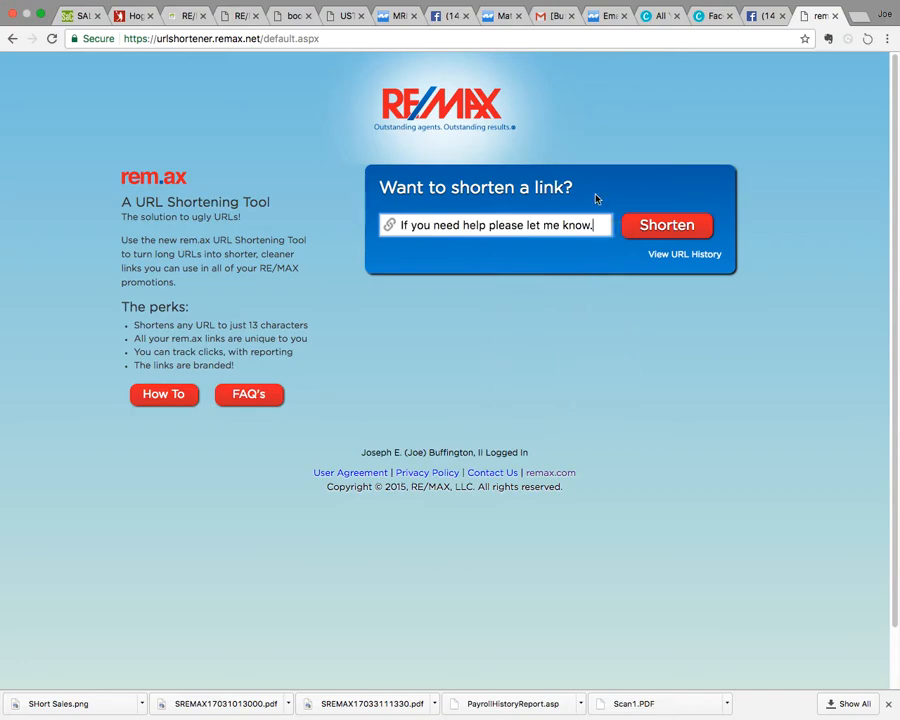
drag(597, 224, 463, 225)
key(super+a)
key(BackSpace)
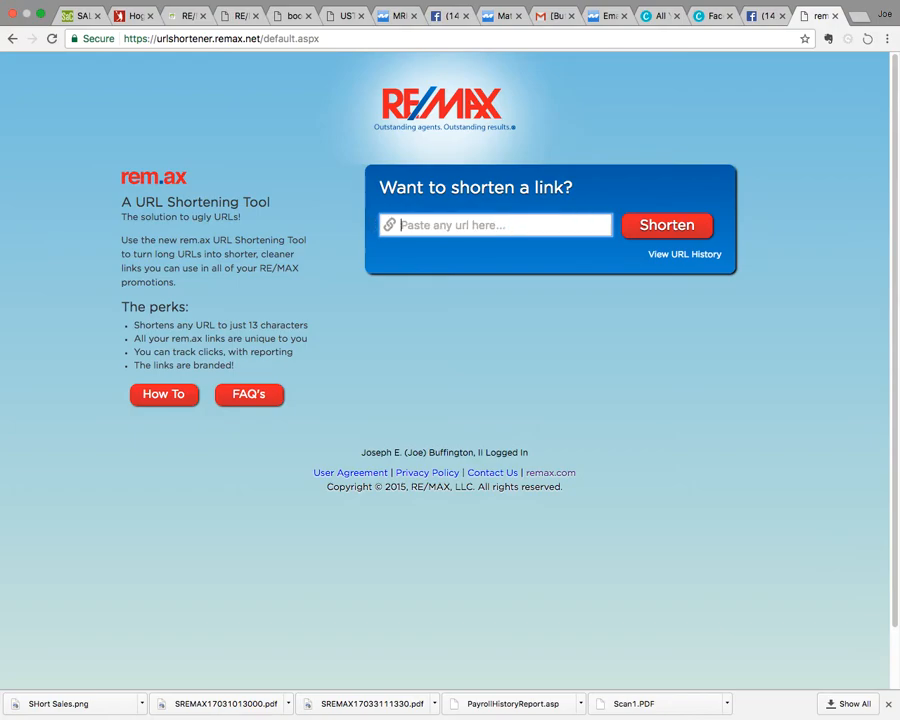
- Copy the full web address of the MRIS short sale listings portal from its open browser tab
click(607, 16)
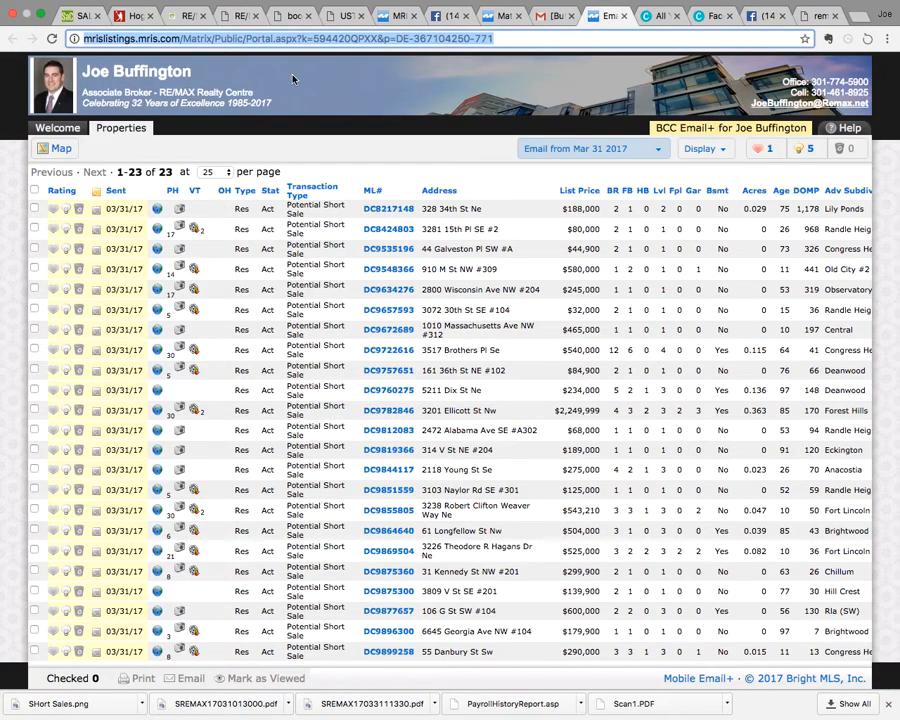
right_click(340, 42)
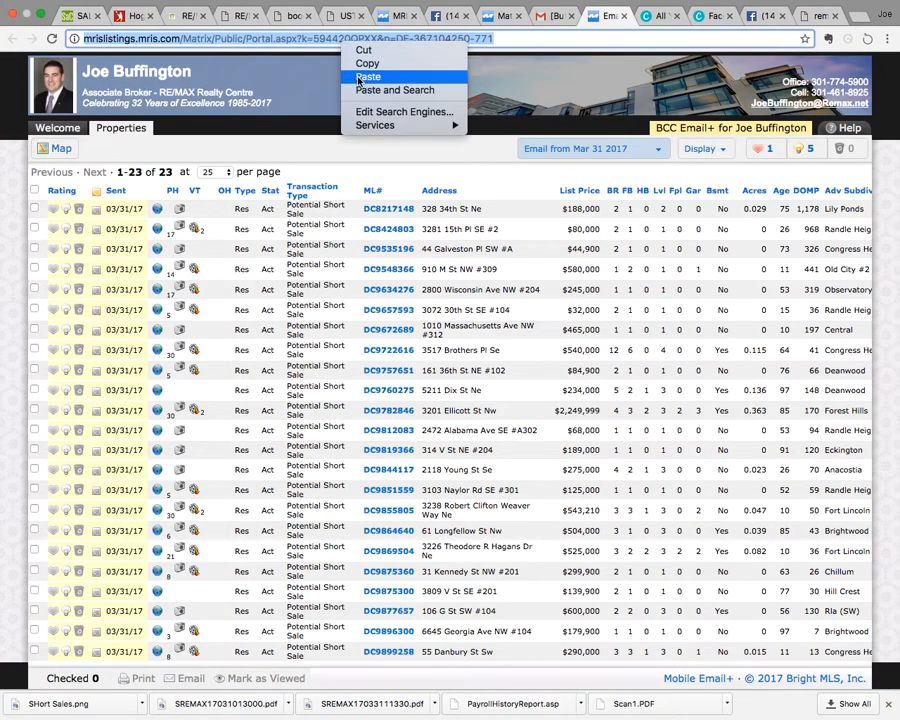
click(368, 64)
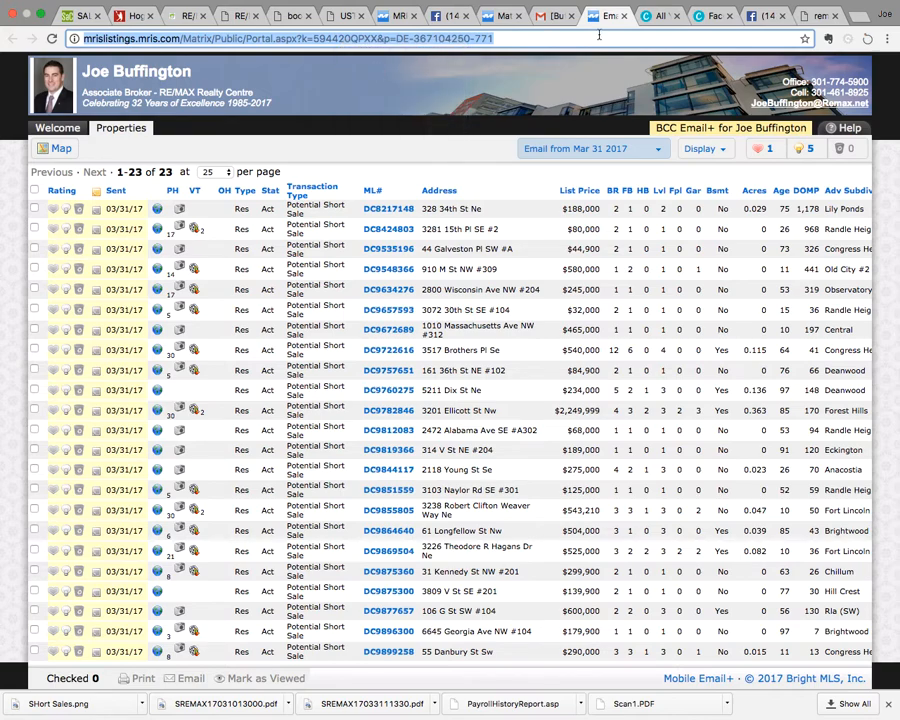
- Paste the listings portal address into the rem.ax shortening tool and shorten it
click(815, 16)
click(486, 224)
right_click(485, 222)
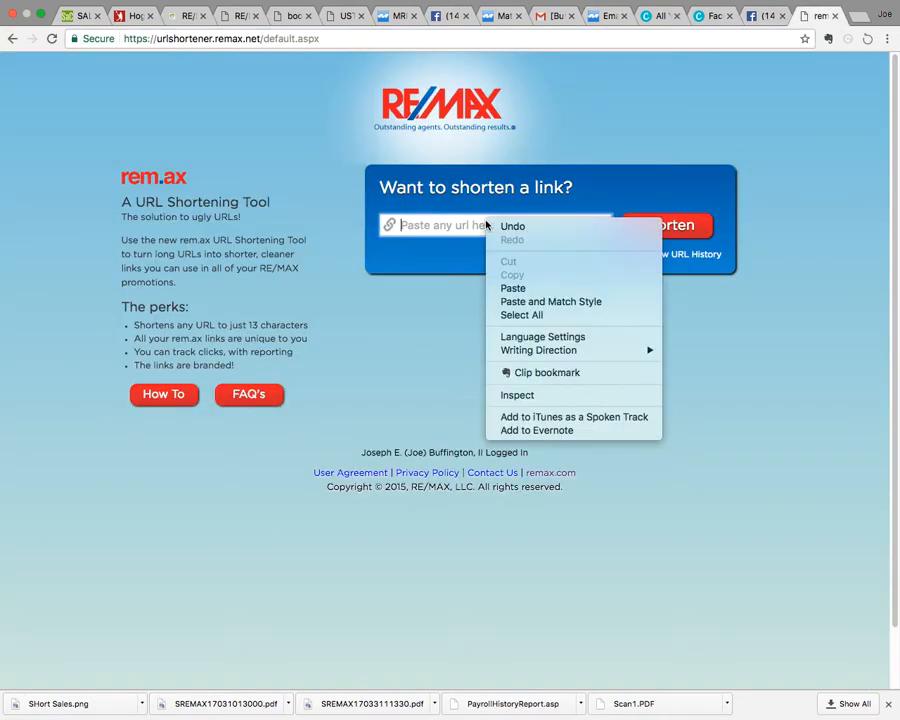
click(516, 289)
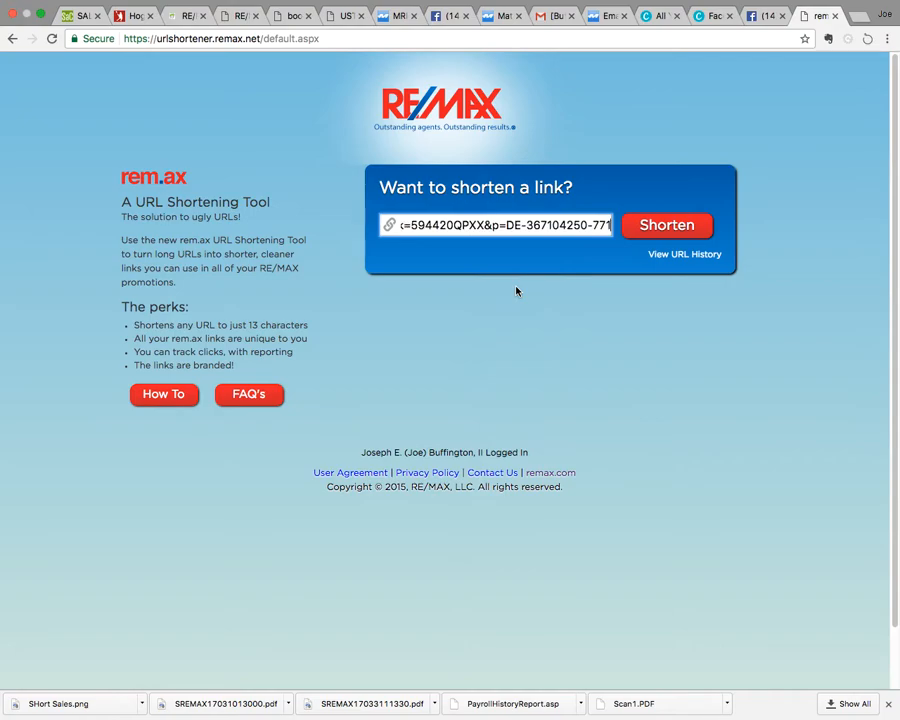
click(660, 230)
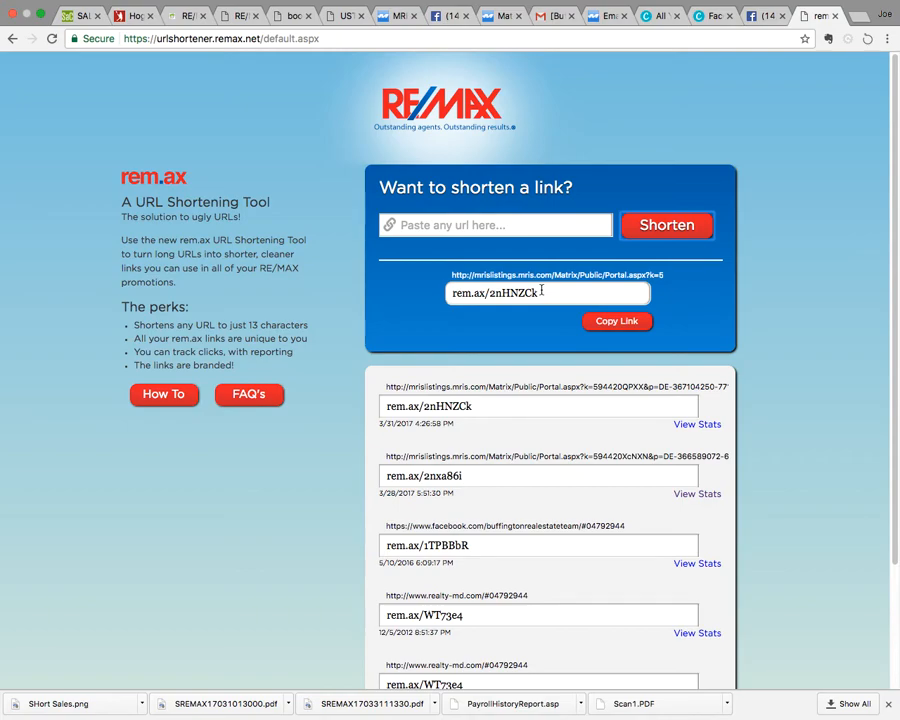
click(541, 291)
right_click(541, 292)
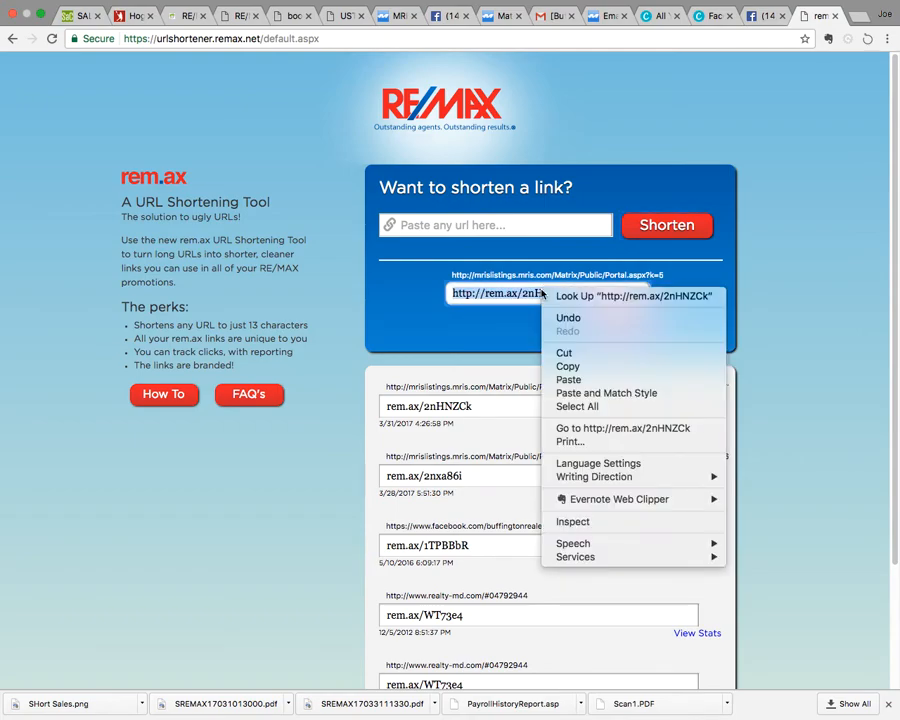
click(562, 367)
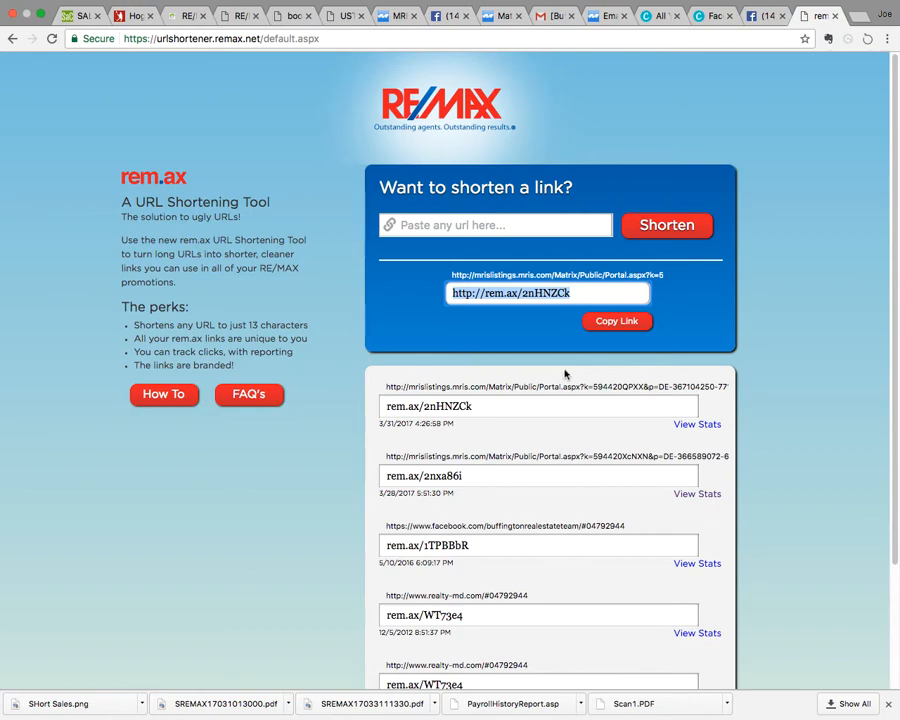
click(765, 16)
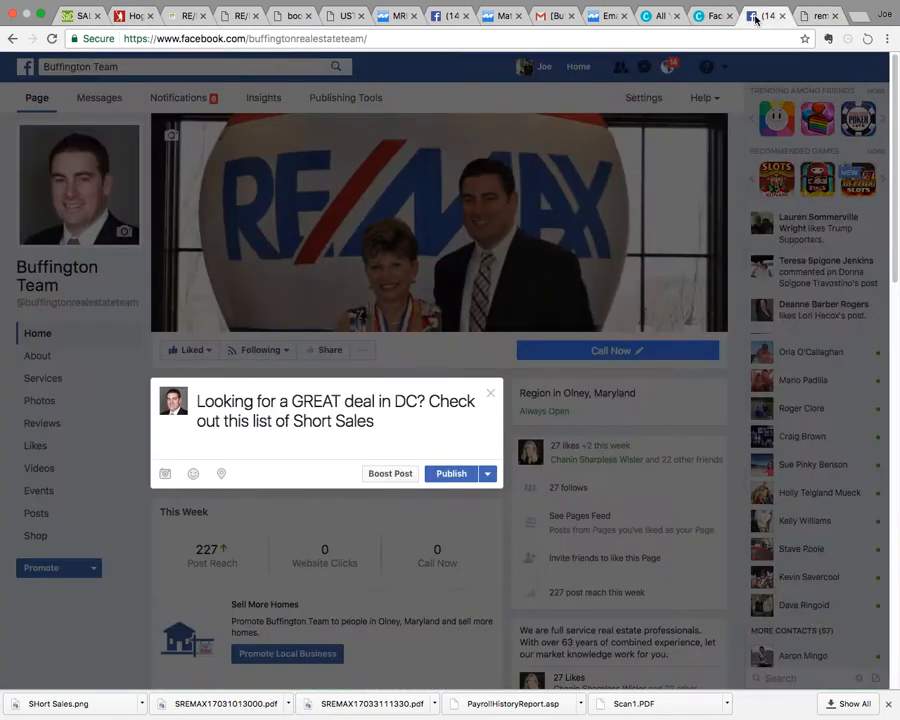
right_click(246, 447)
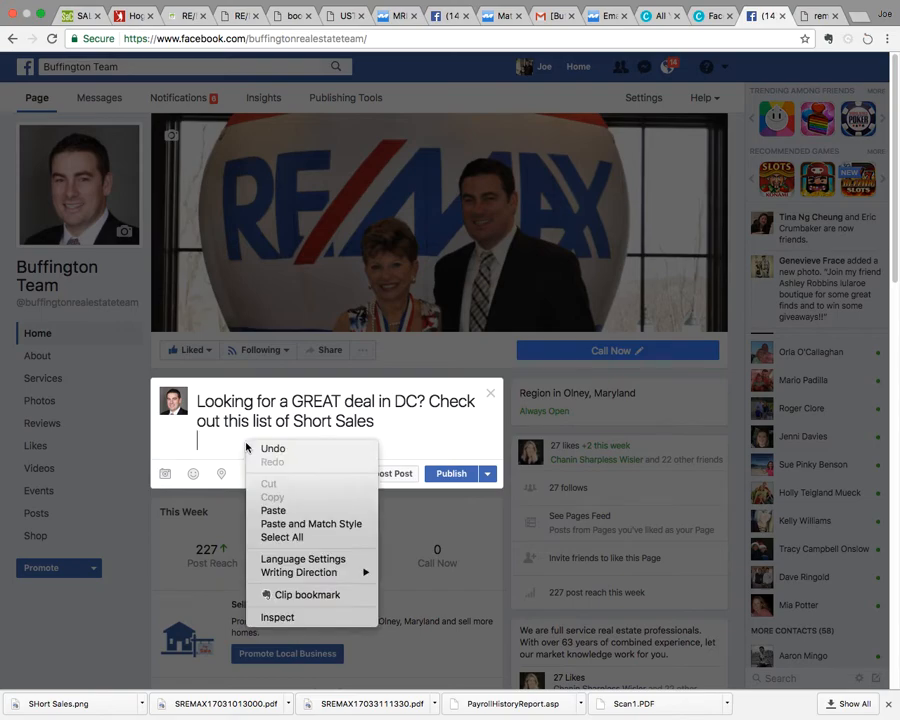
click(266, 511)
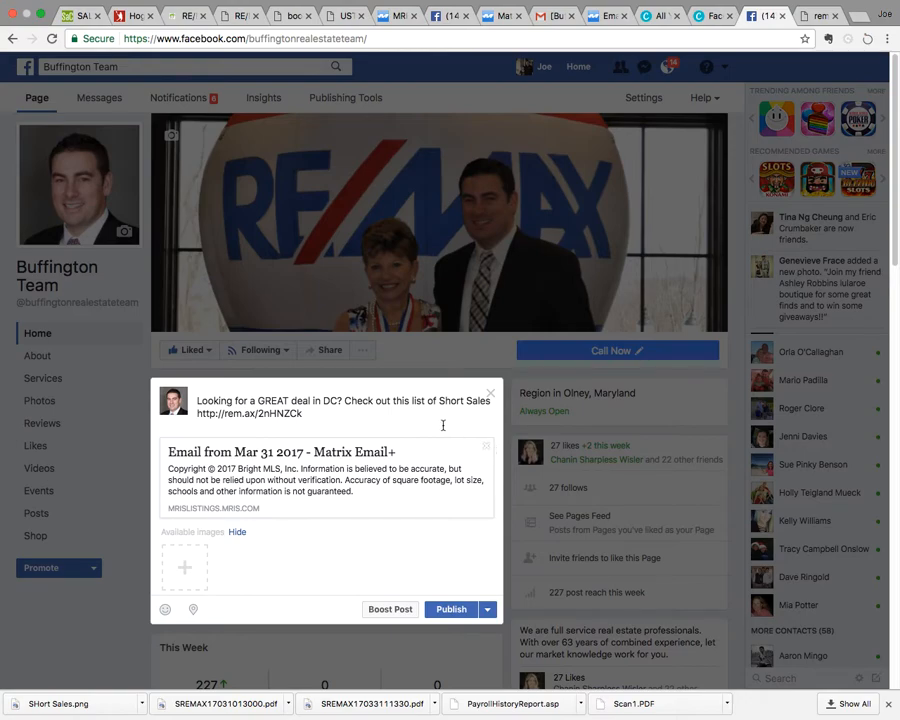
- Remove the link preview from the post draft and attach the image SHort Sales.png from the Downloads folder
click(487, 452)
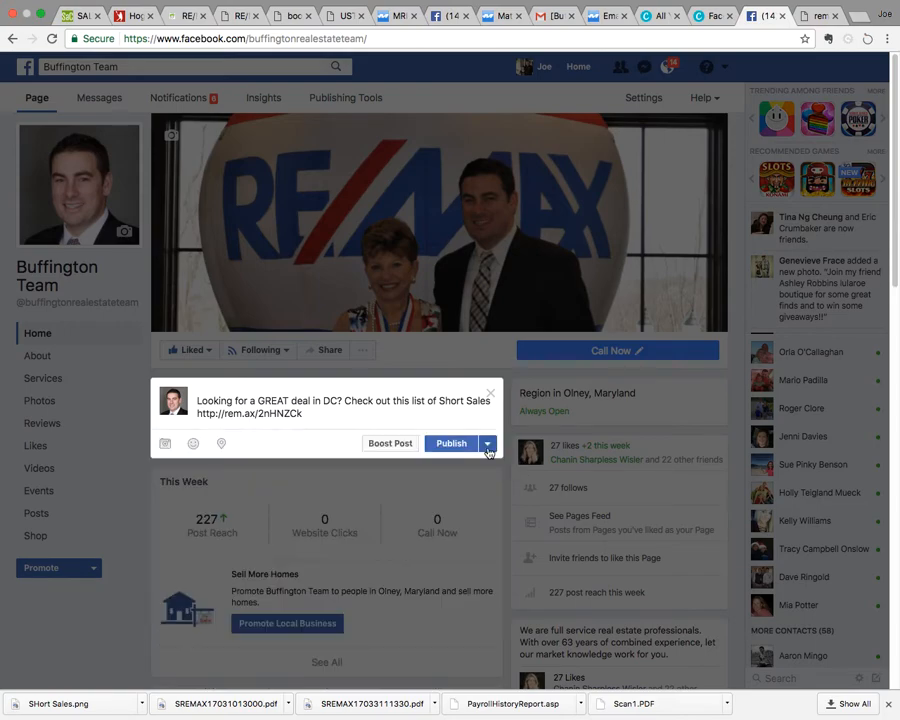
click(166, 445)
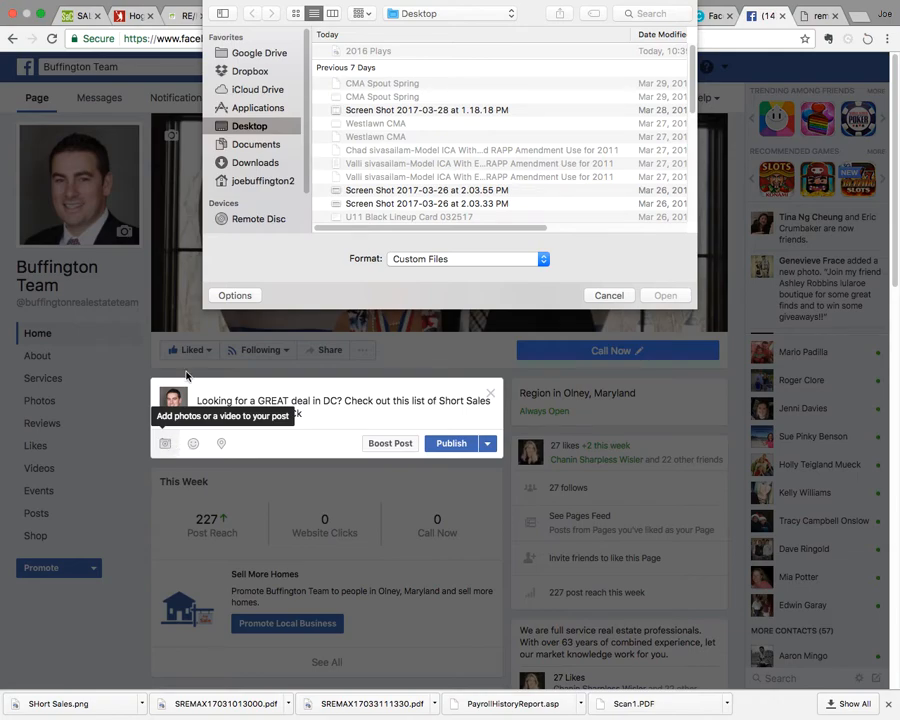
click(264, 164)
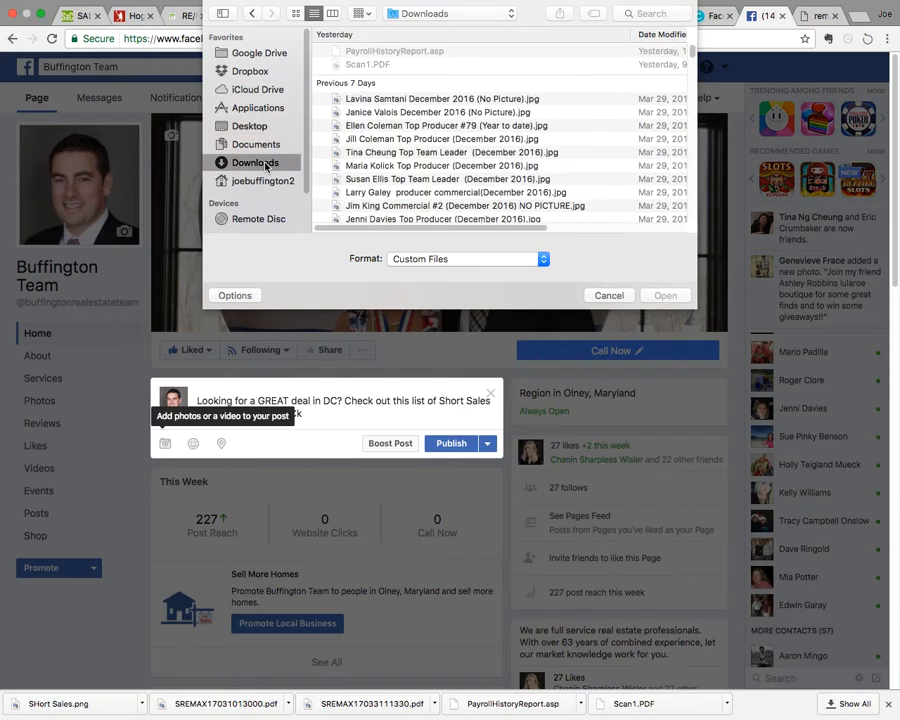
click(378, 55)
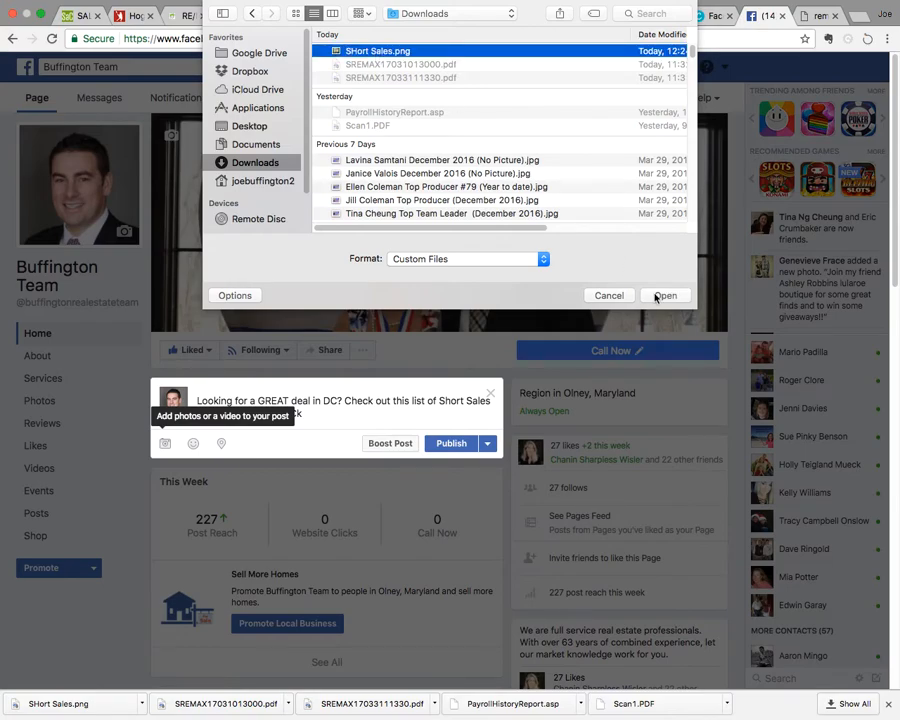
click(663, 296)
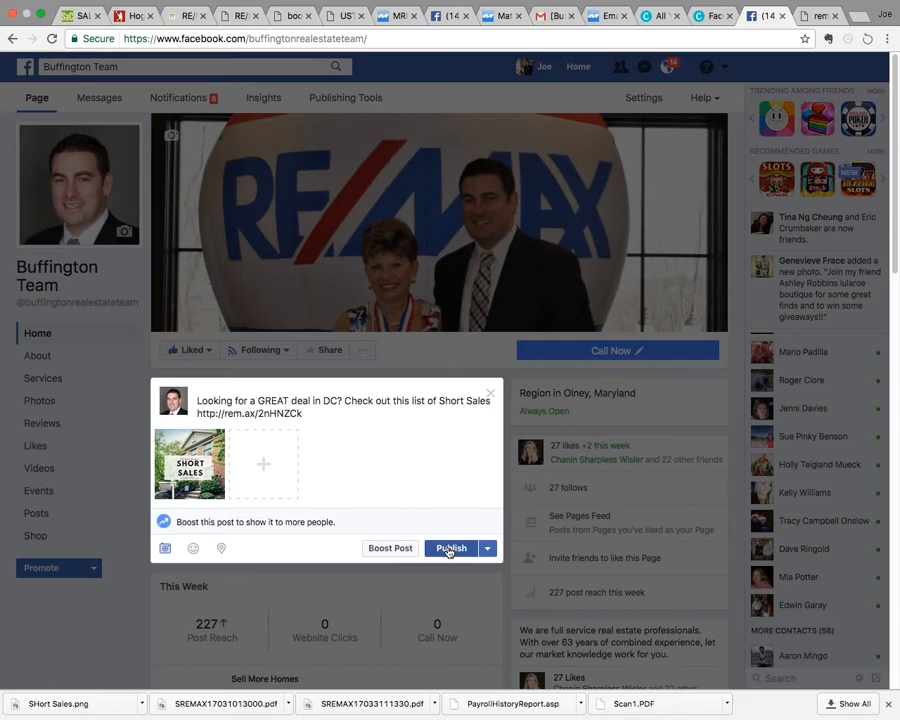
- Publish the short sales post on the team's page and test its shortened link
click(449, 548)
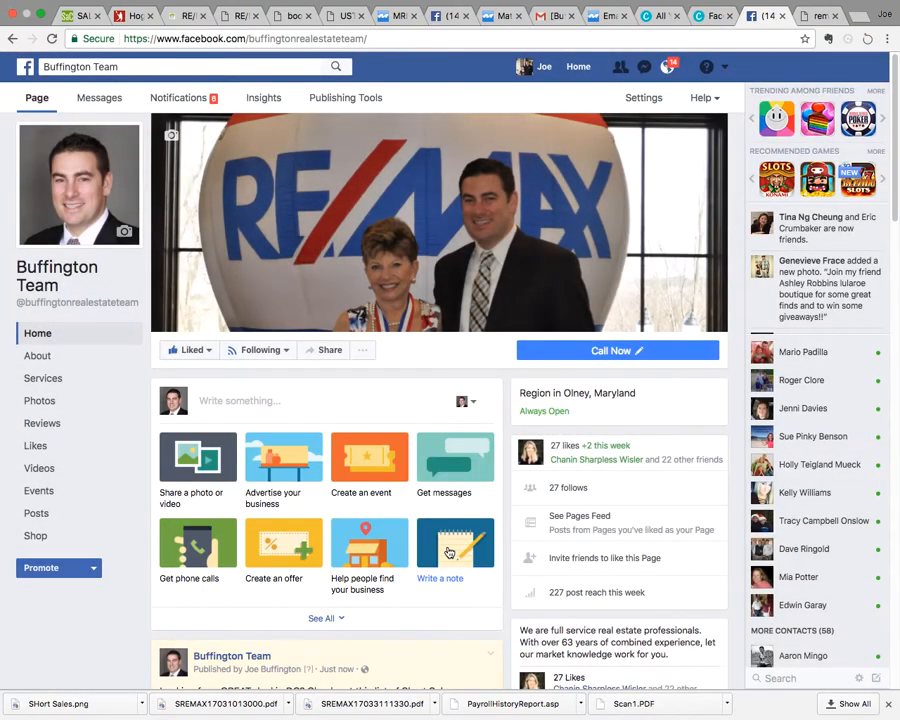
scroll(449, 552, down, 5)
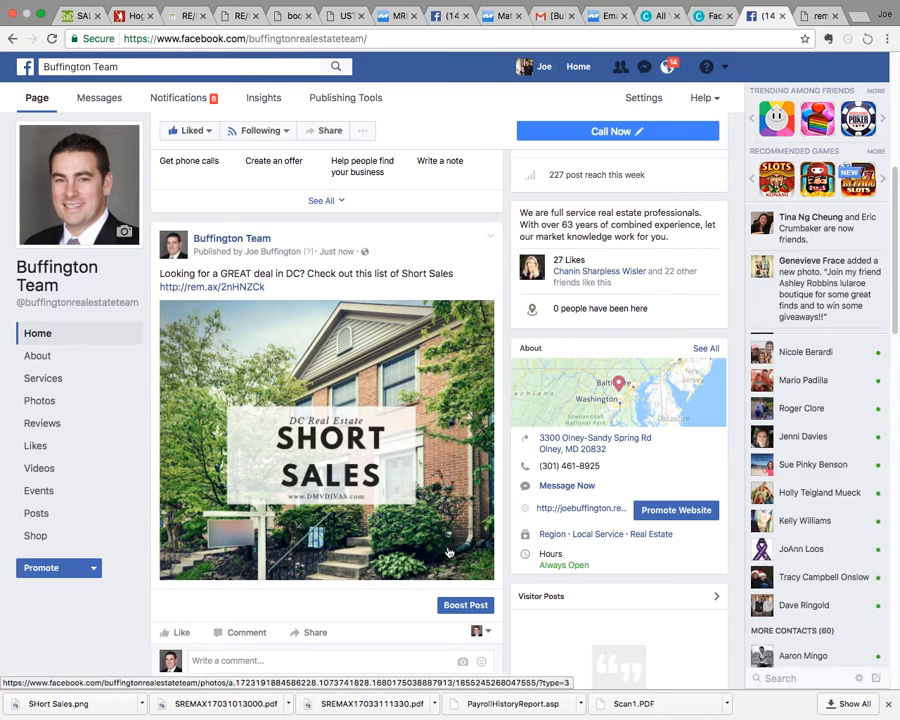
click(240, 289)
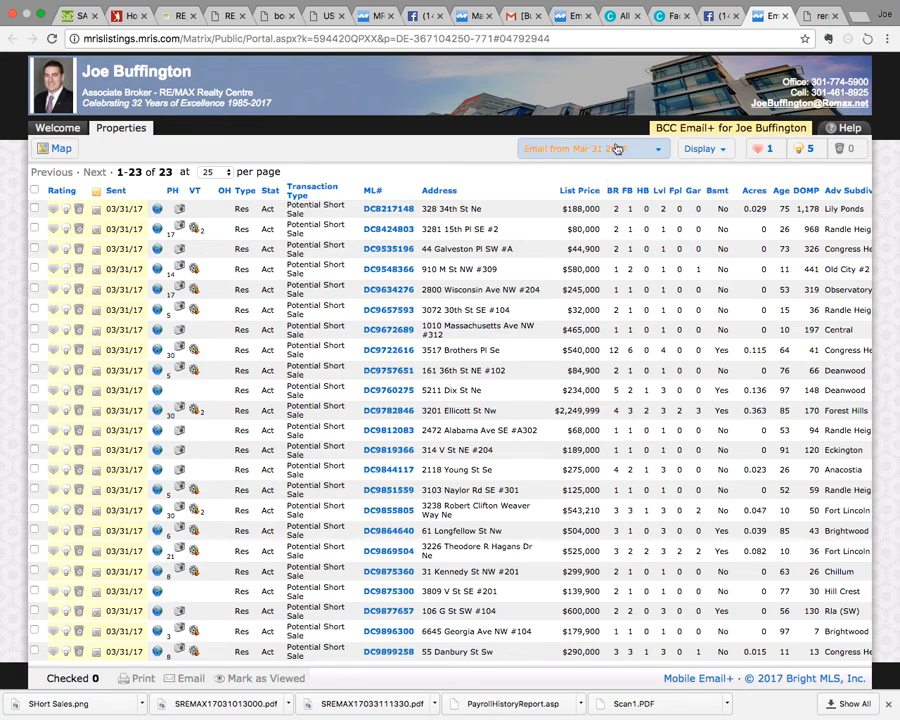
- Check the click statistics of the rem.ax/2nHNZCk link from the rem.ax tool and close the statistics page
click(818, 16)
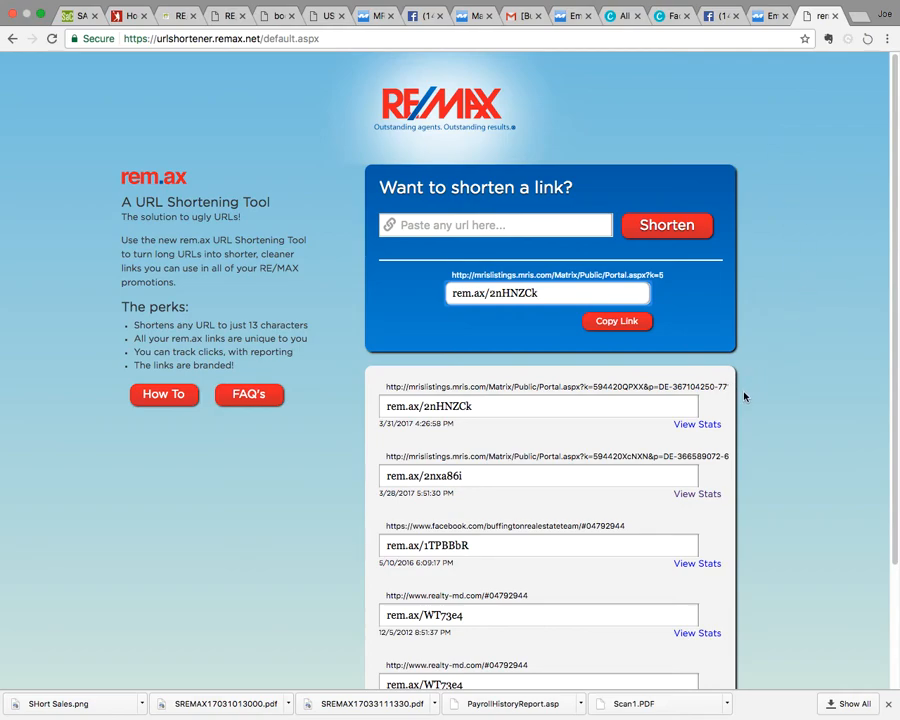
click(708, 428)
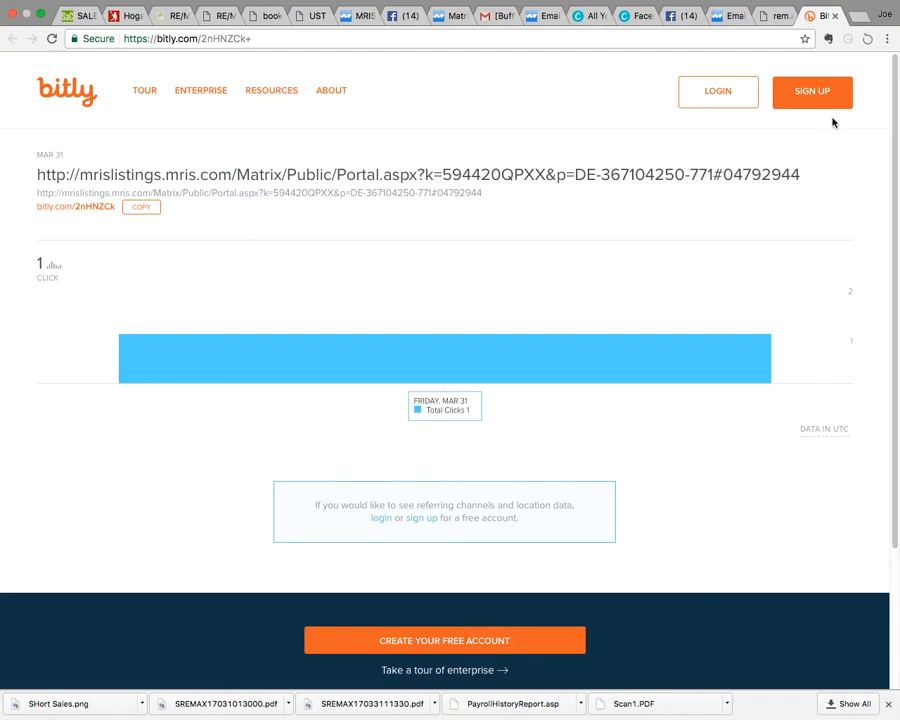
click(835, 16)
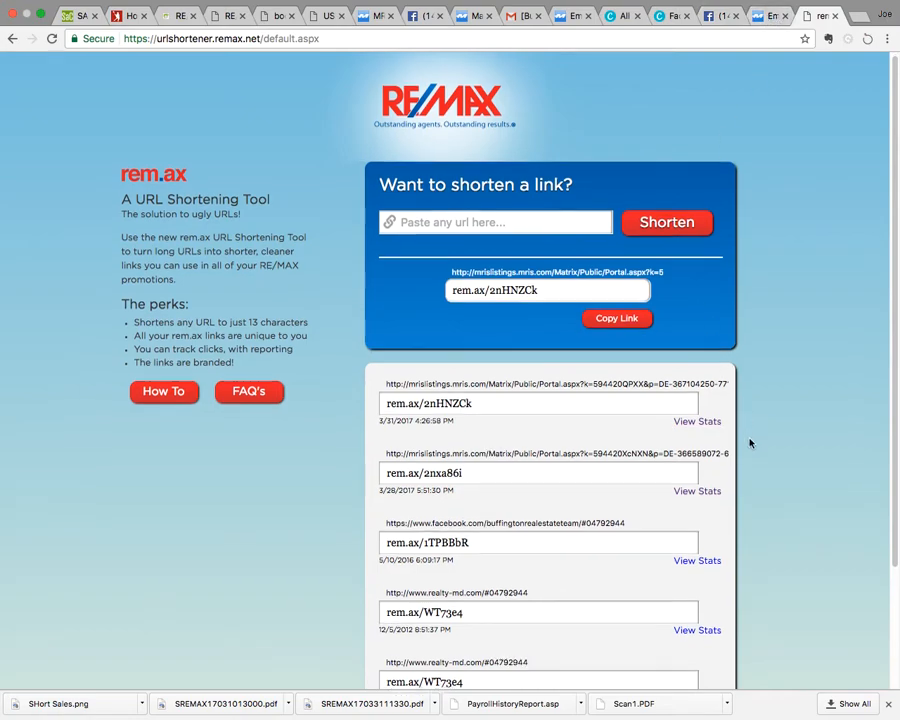
- Check the click statistics of the older rem.ax/1TPBBbR and both rem.ax/WT73e4 links, closing each statistics page
scroll(749, 442, down, 3)
click(705, 461)
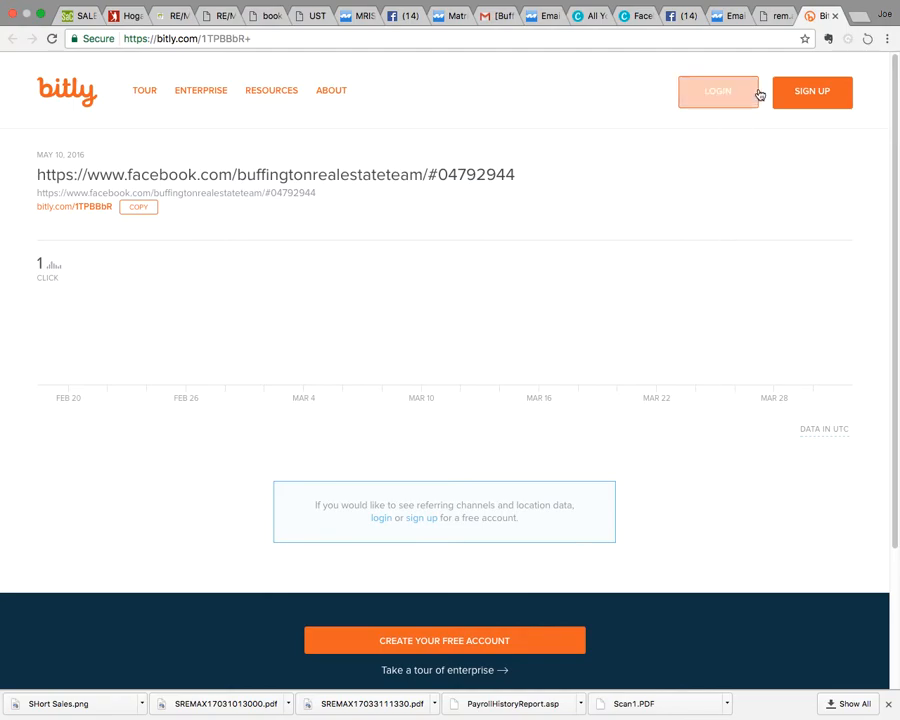
click(834, 16)
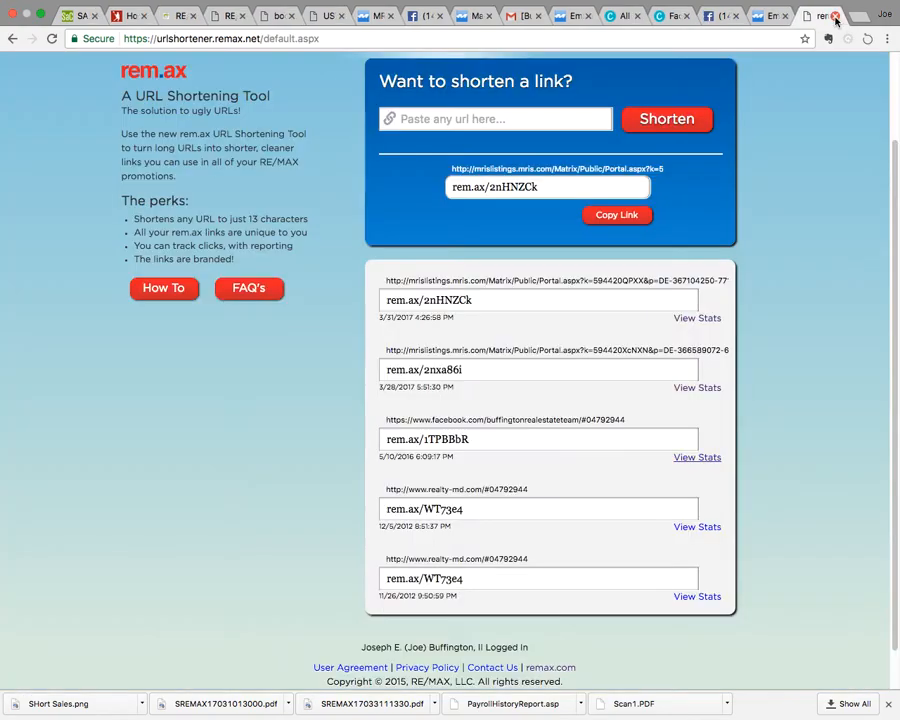
click(688, 528)
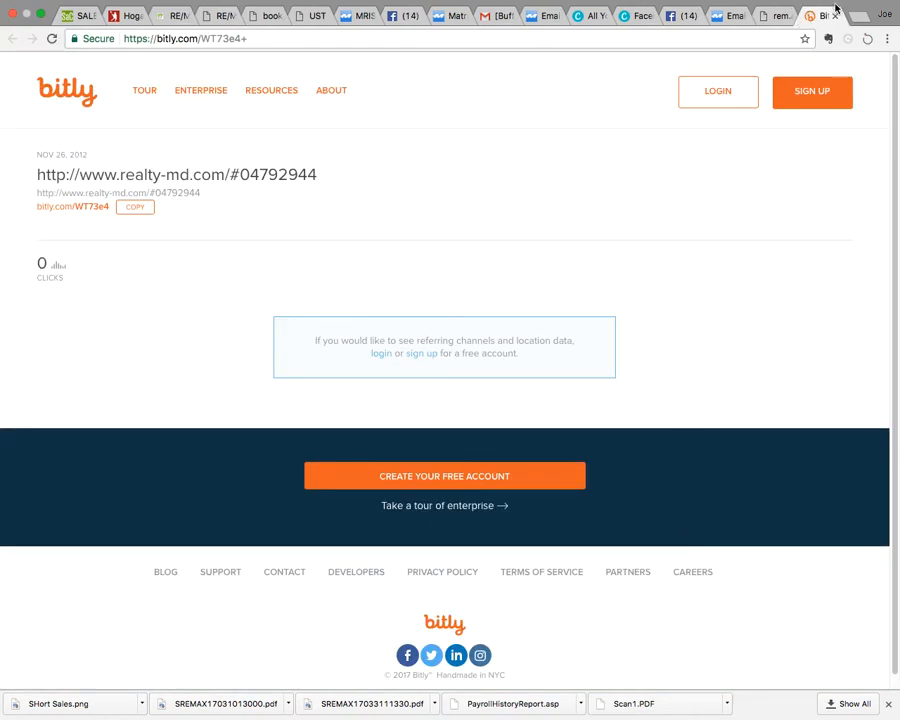
click(834, 16)
click(700, 599)
click(834, 17)
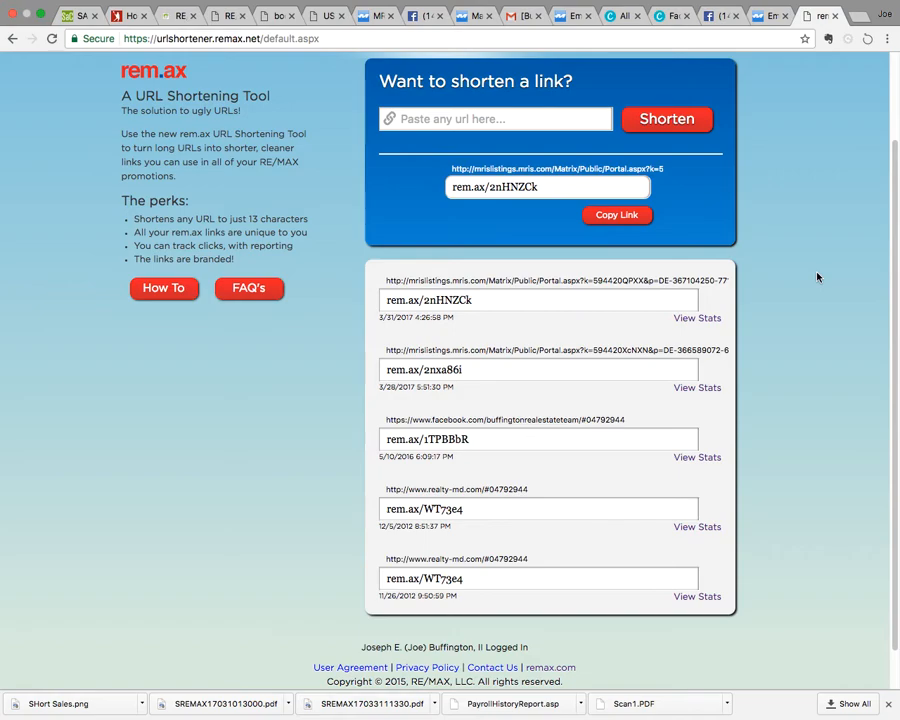
scroll(817, 277, down, 1)
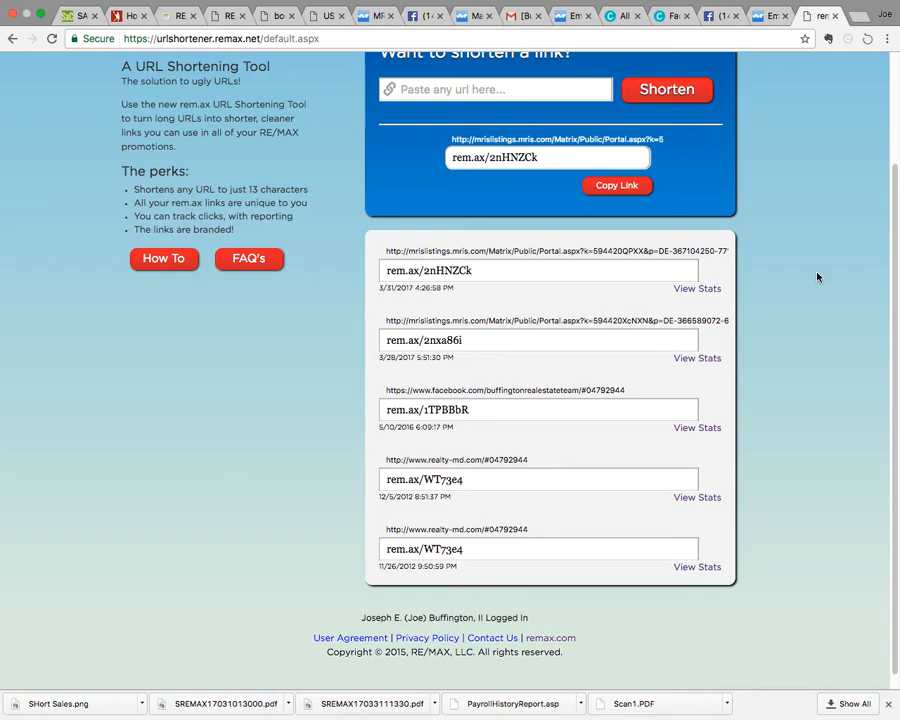
scroll(817, 277, up, 1)
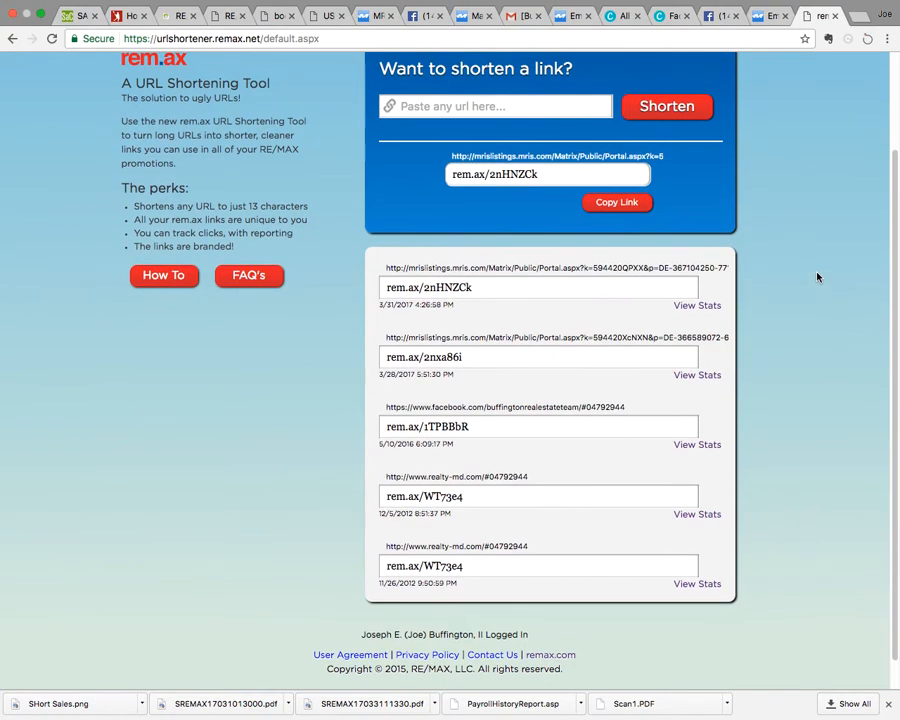
scroll(817, 277, up, 5)
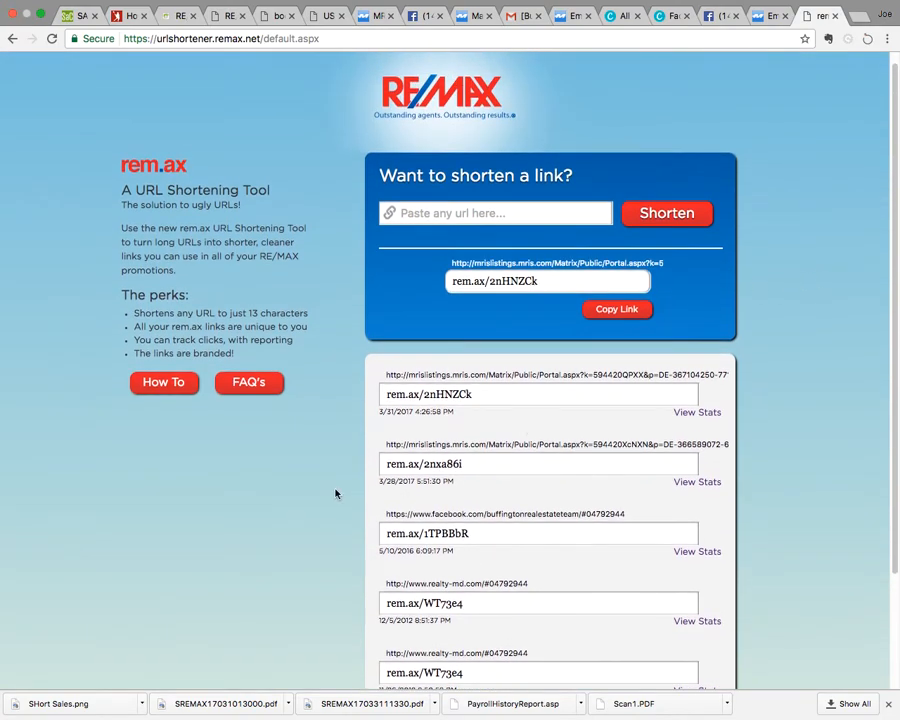
scroll(335, 485, down, 5)
scroll(335, 485, up, 5)
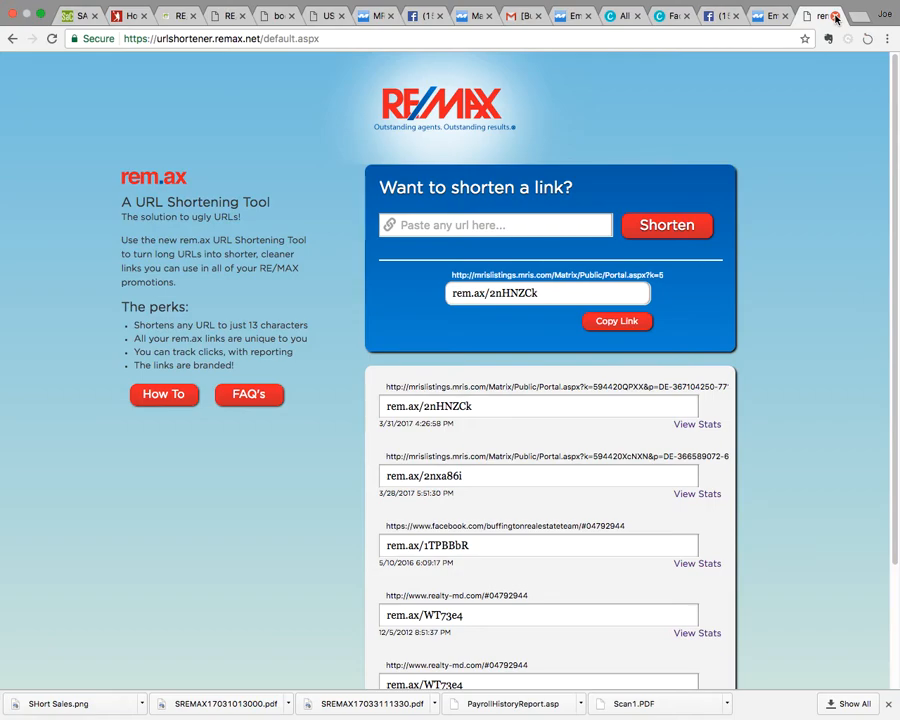
mouse_move(773, 5)
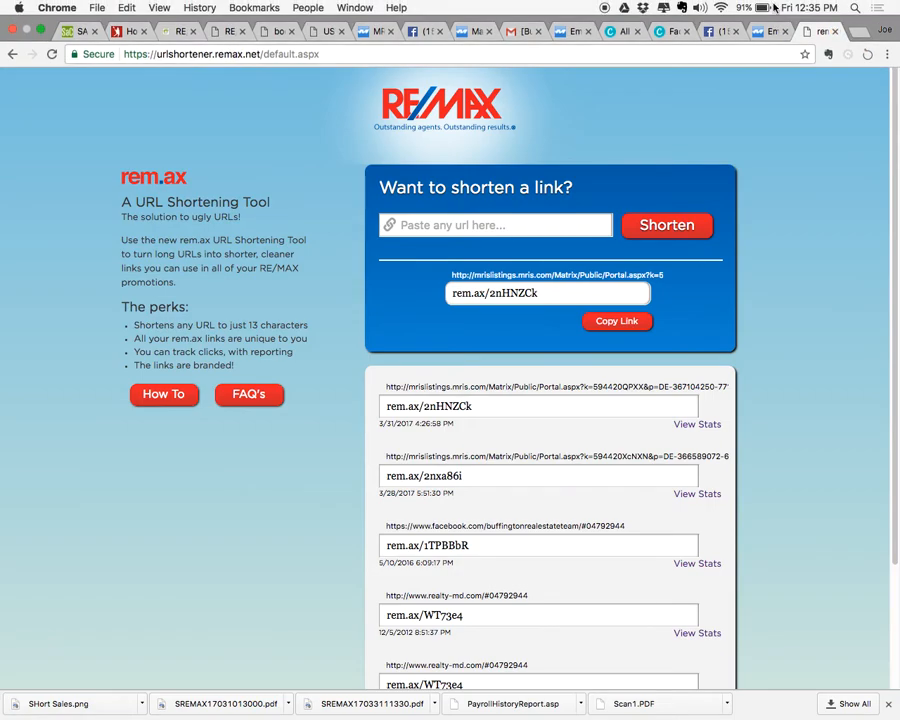
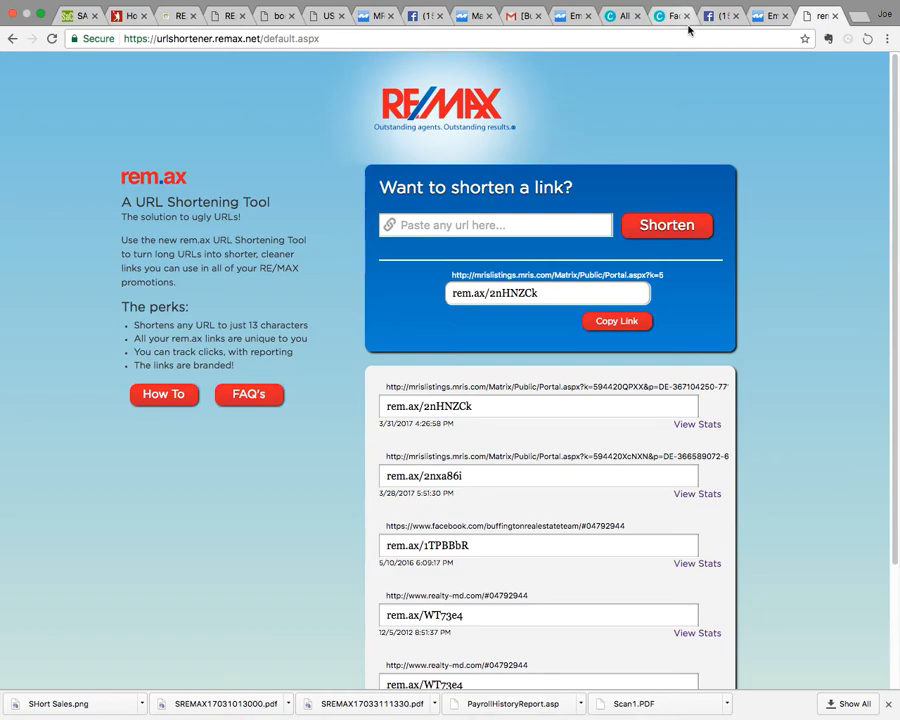
mouse_move(610, 12)
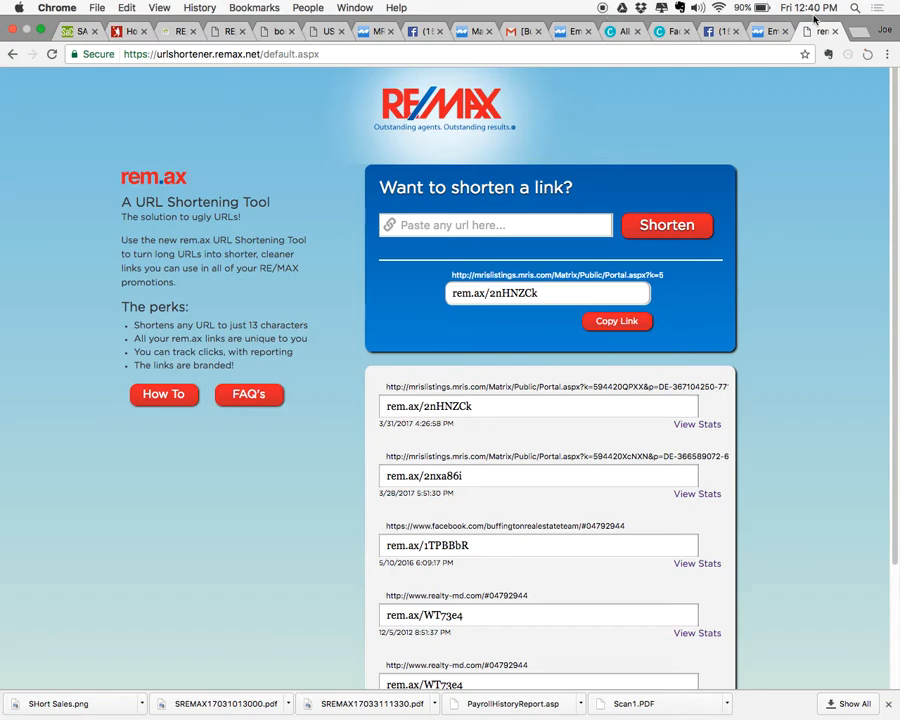
- Search Google in a new tab for "what is the maximum audience on custom audiences on facebook"
click(720, 33)
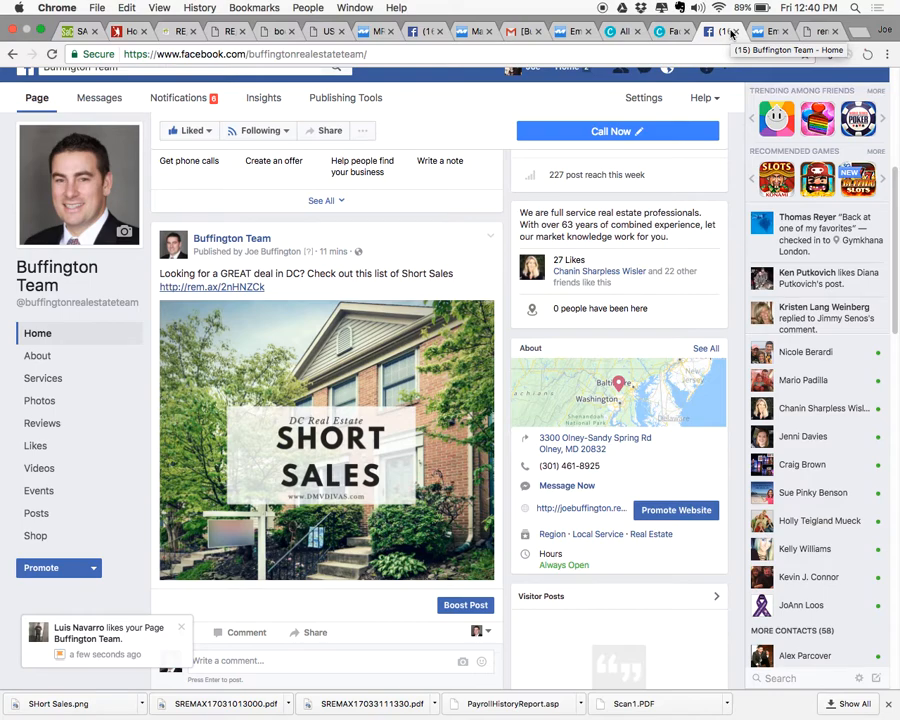
click(864, 36)
text(what)
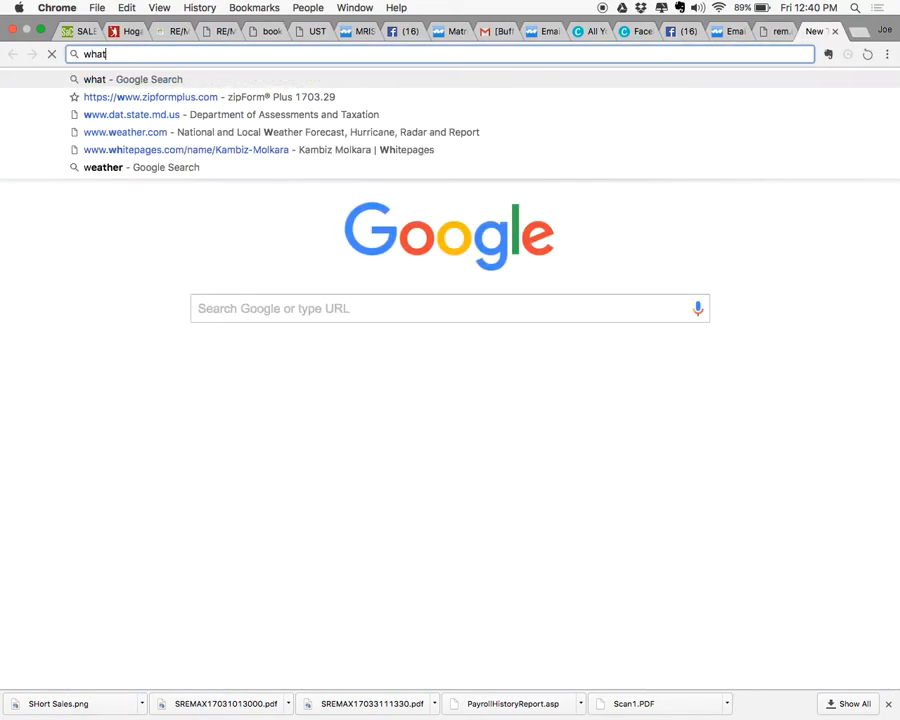
text( is the ma)
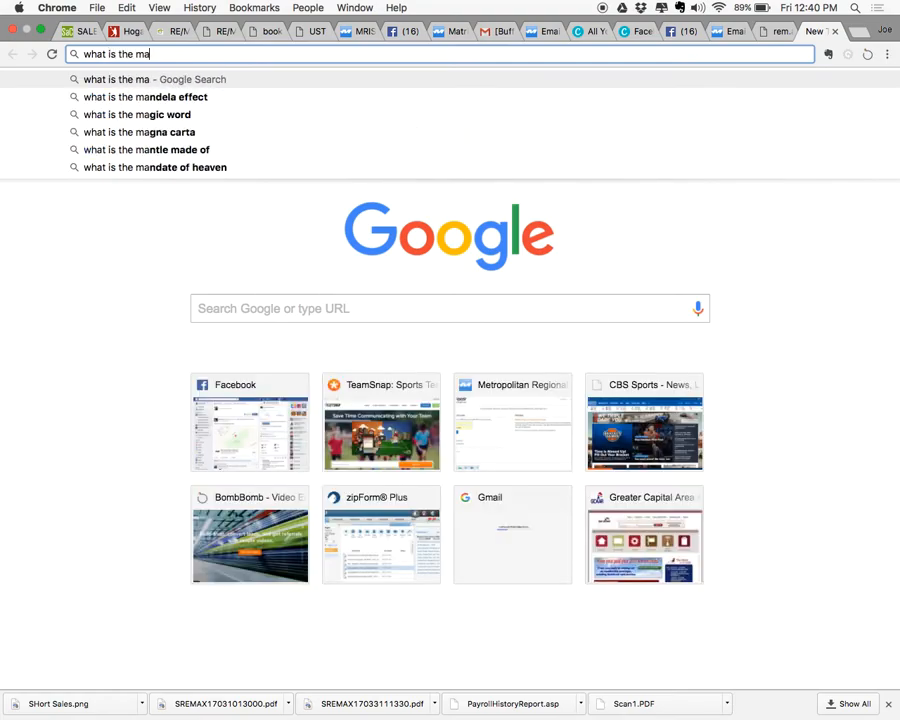
text(ximum auci)
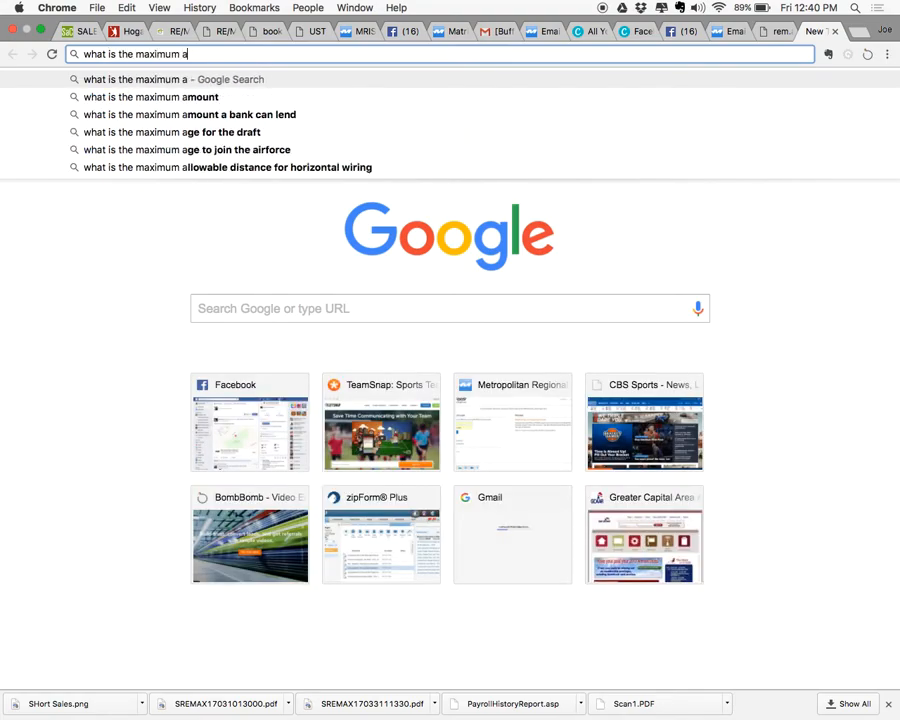
key(BackSpace)
key(BackSpace)
text(diance)
key(BackSpace)
key(BackSpace)
key(BackSpace)
key(BackSpace)
text(ence on )
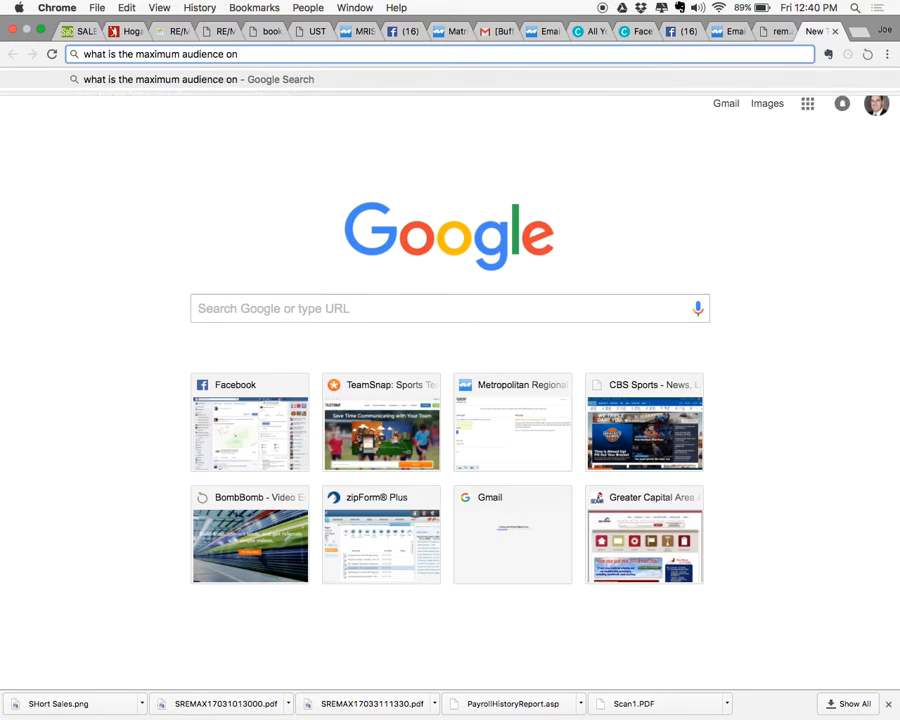
text(cutom a)
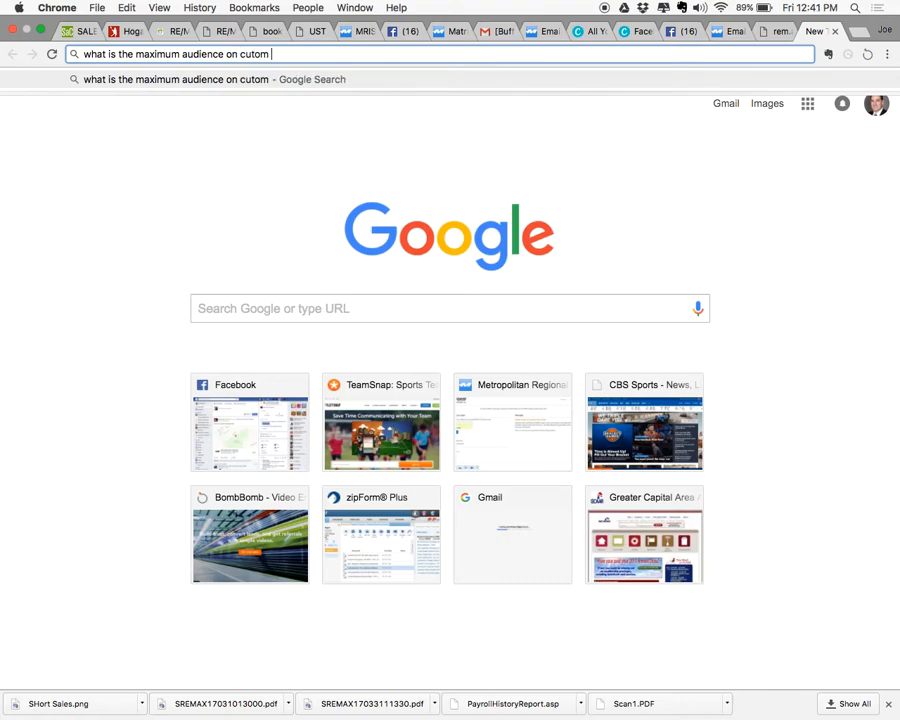
key(BackSpace)
key(BackSpace)
key(BackSpace)
key(BackSpace)
key(BackSpace)
text(stom )
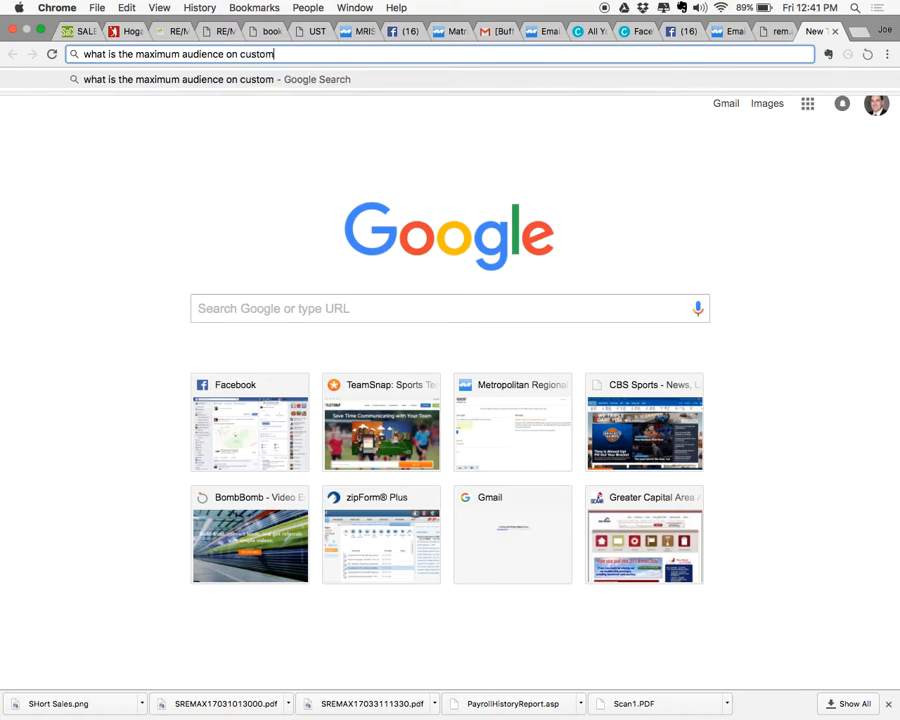
text(audiene)
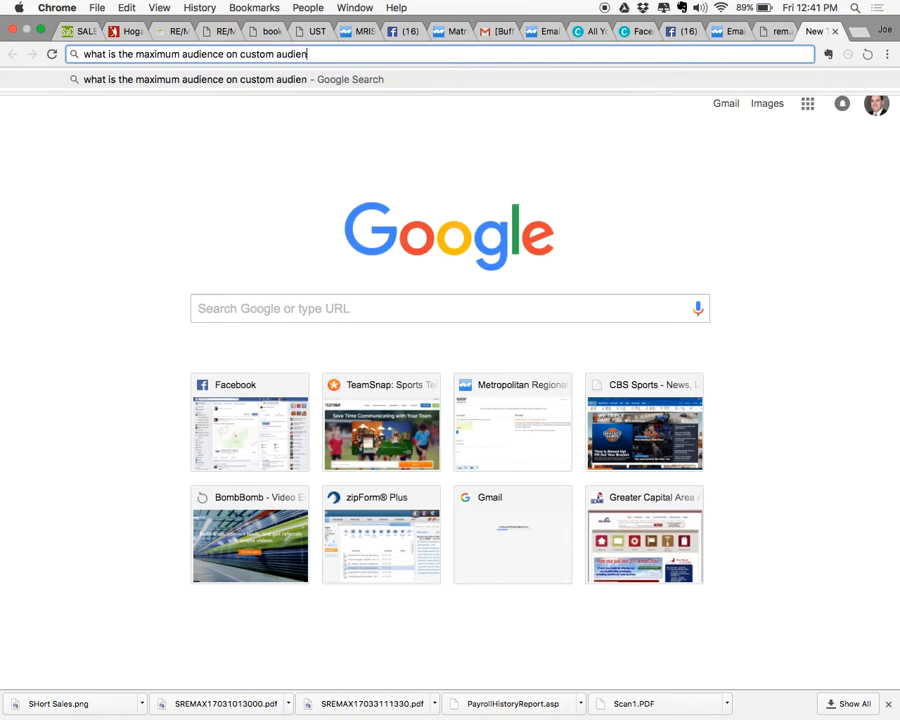
key(BackSpace)
text(ces on)
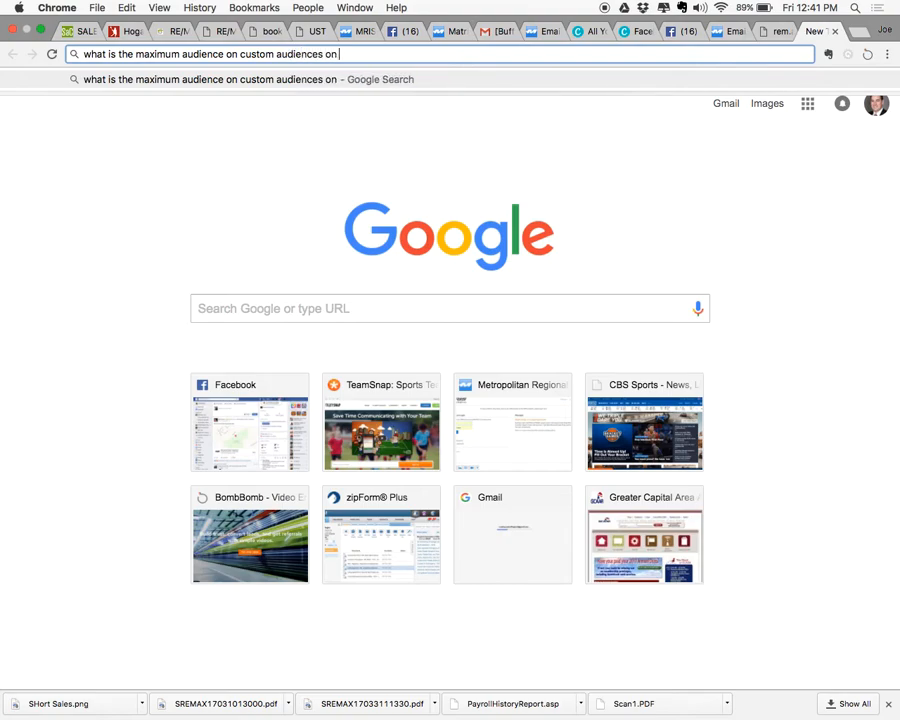
text( facebook)
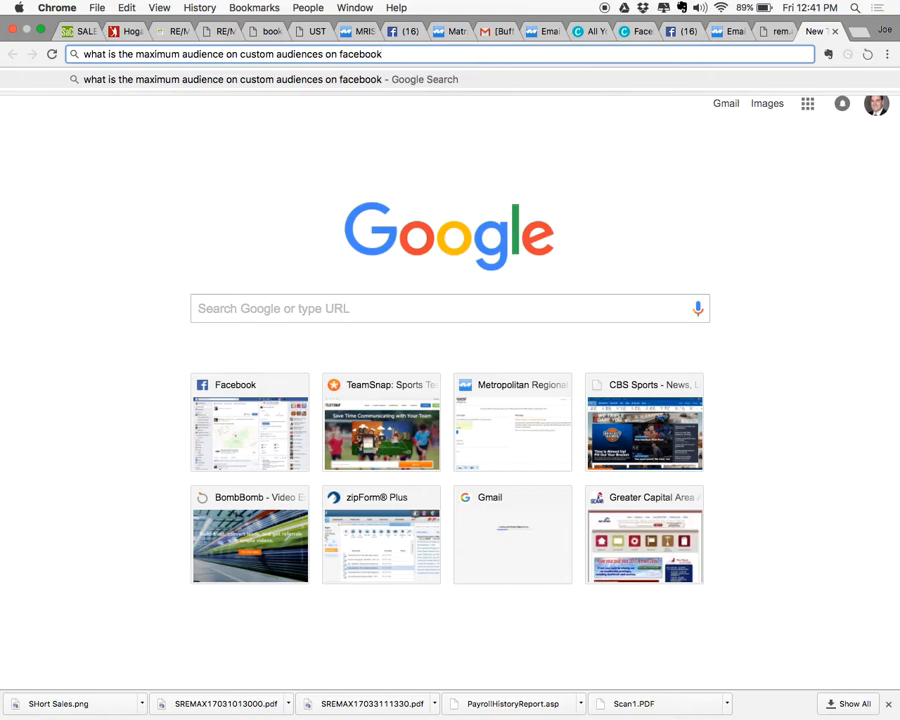
key(Return)
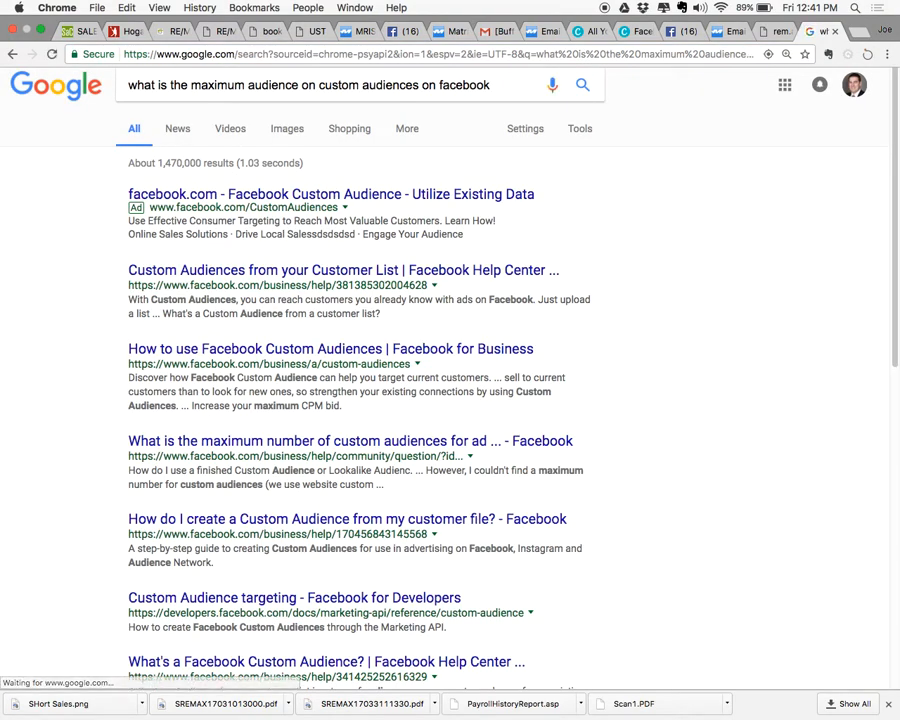
- Open the "Custom Audiences from your Customer List" help result, expand "What's a Custom Audience from a customer list?", and examine the page for audience limits
click(399, 271)
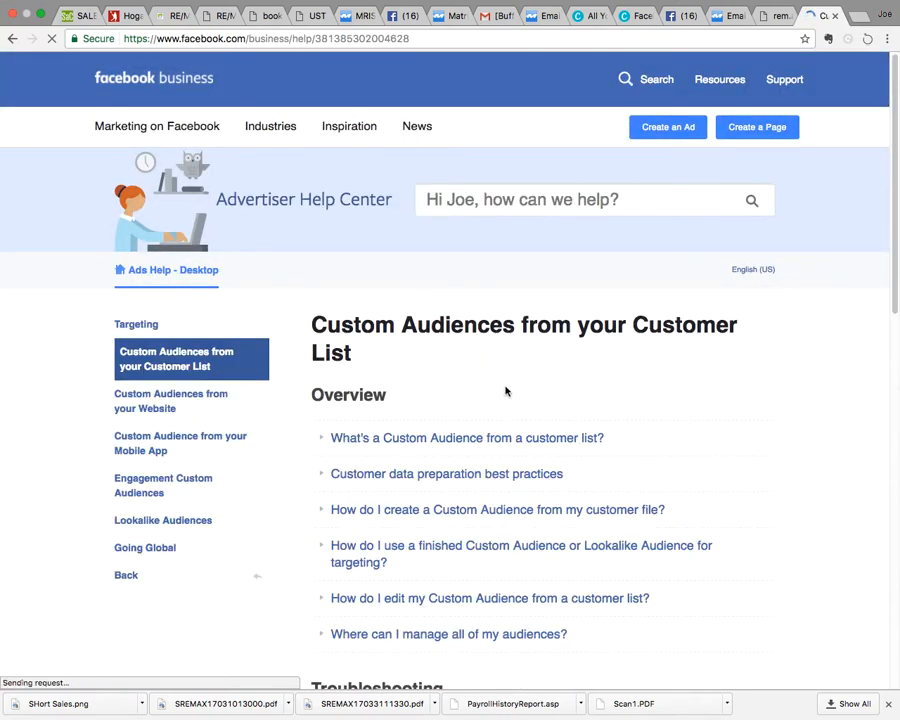
scroll(616, 402, down, 2)
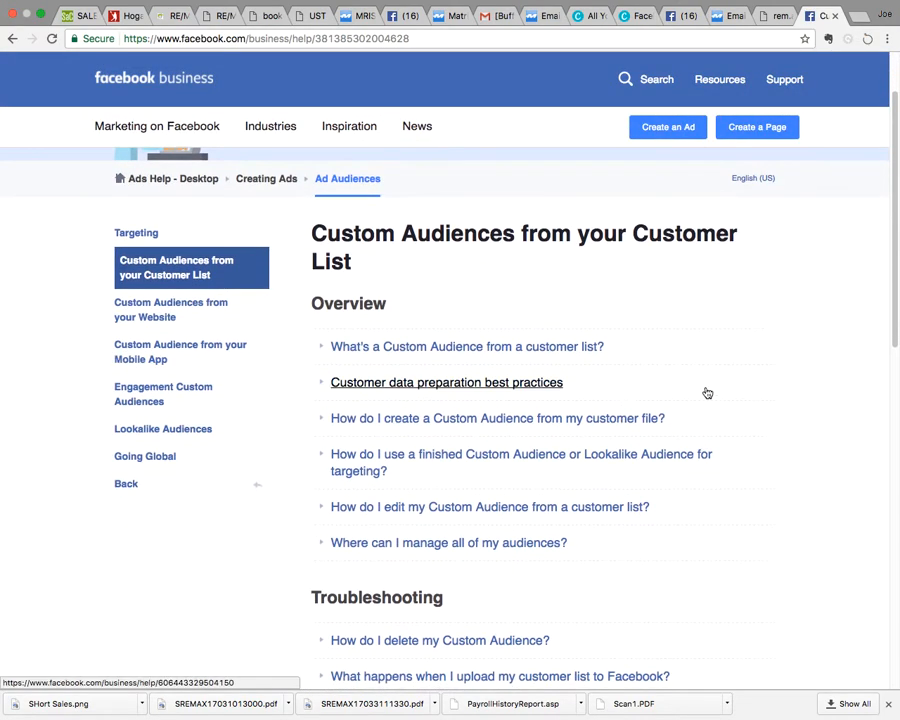
scroll(705, 392, down, 1)
scroll(737, 450, down, 2)
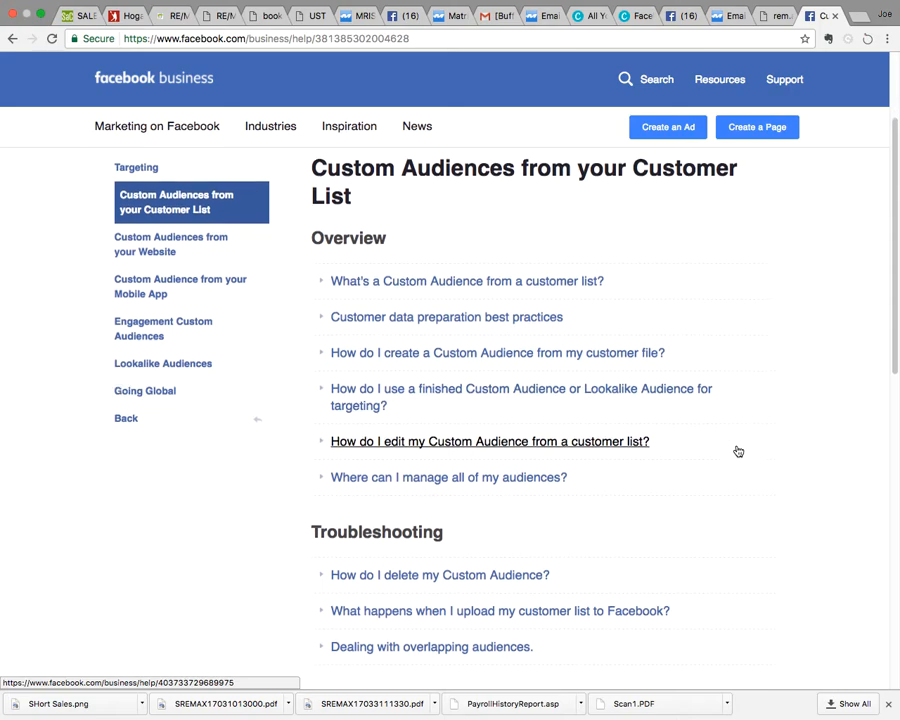
scroll(737, 450, up, 1)
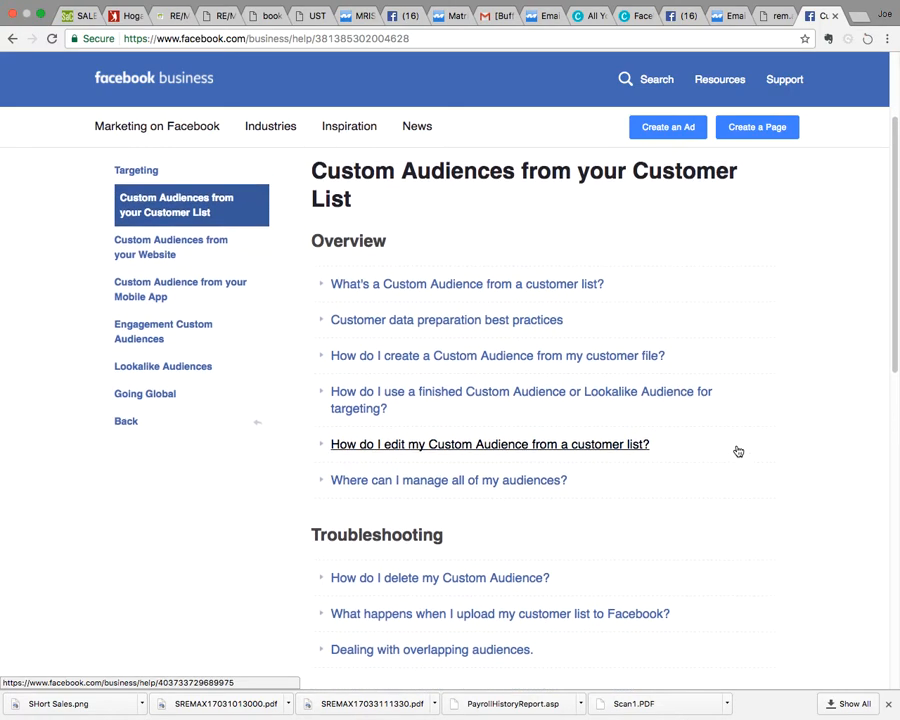
click(518, 283)
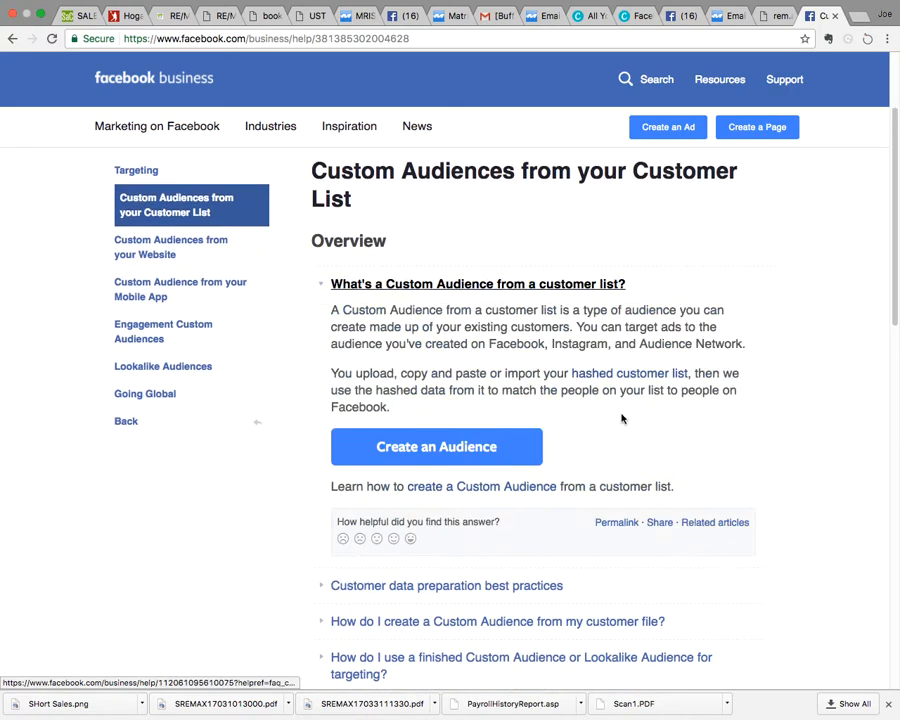
scroll(620, 416, down, 4)
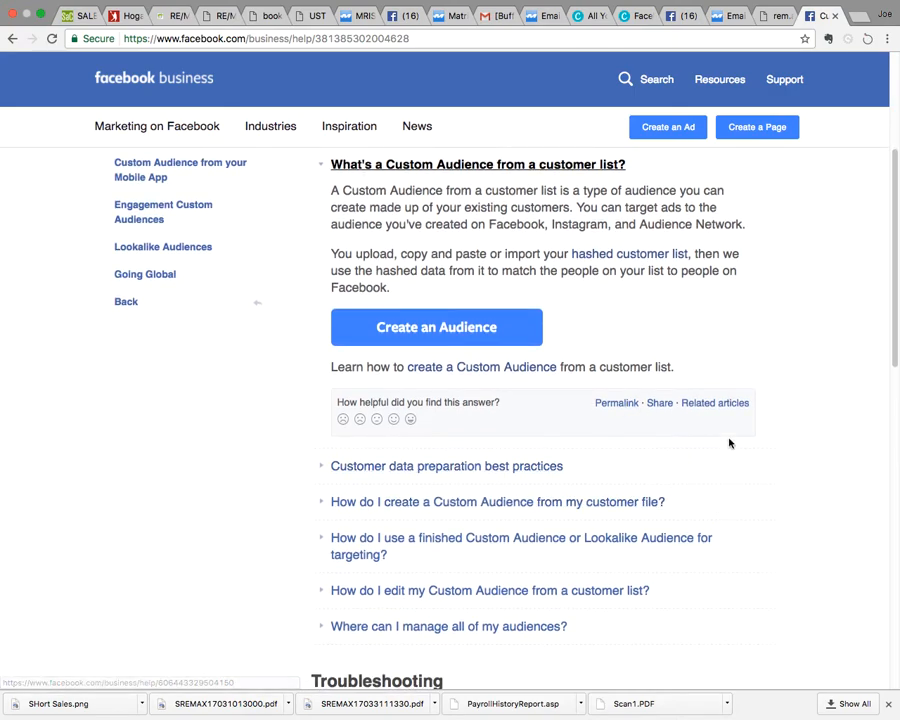
scroll(753, 543, down, 10)
scroll(753, 546, down, 2)
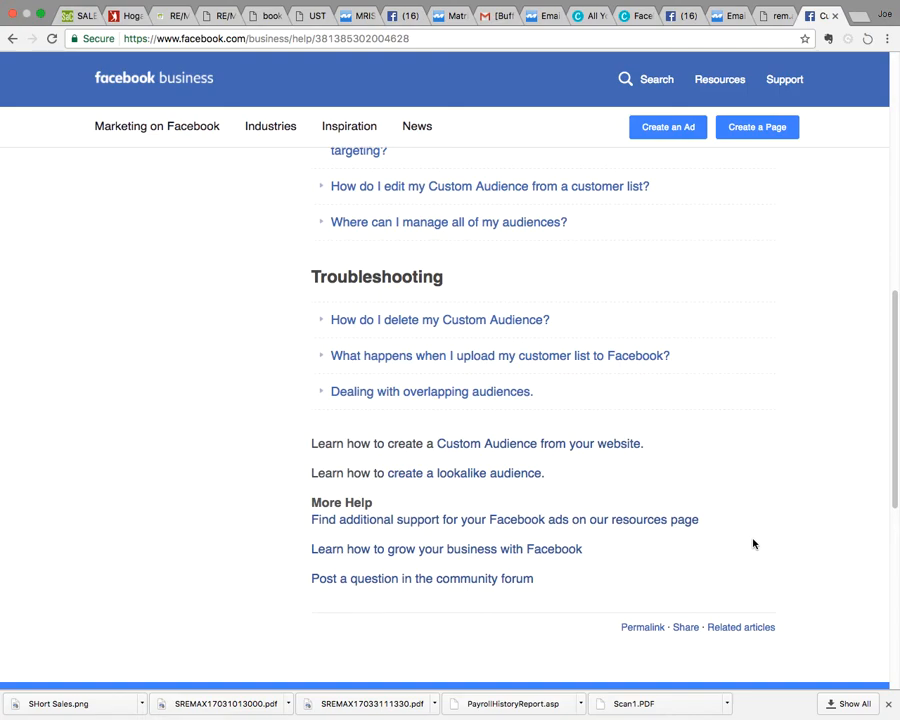
scroll(753, 543, down, 2)
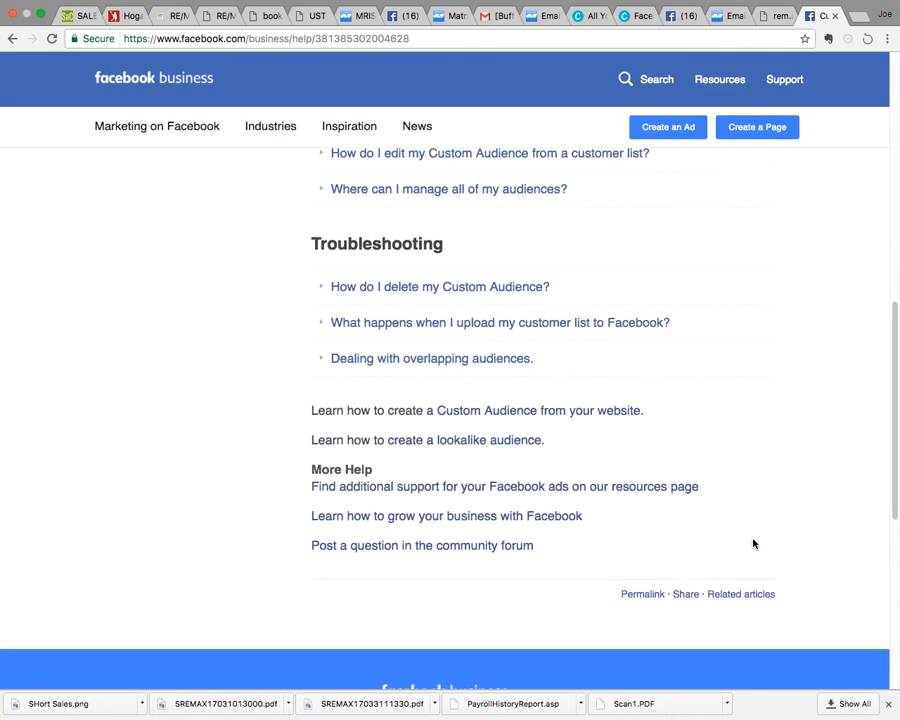
scroll(753, 543, up, 15)
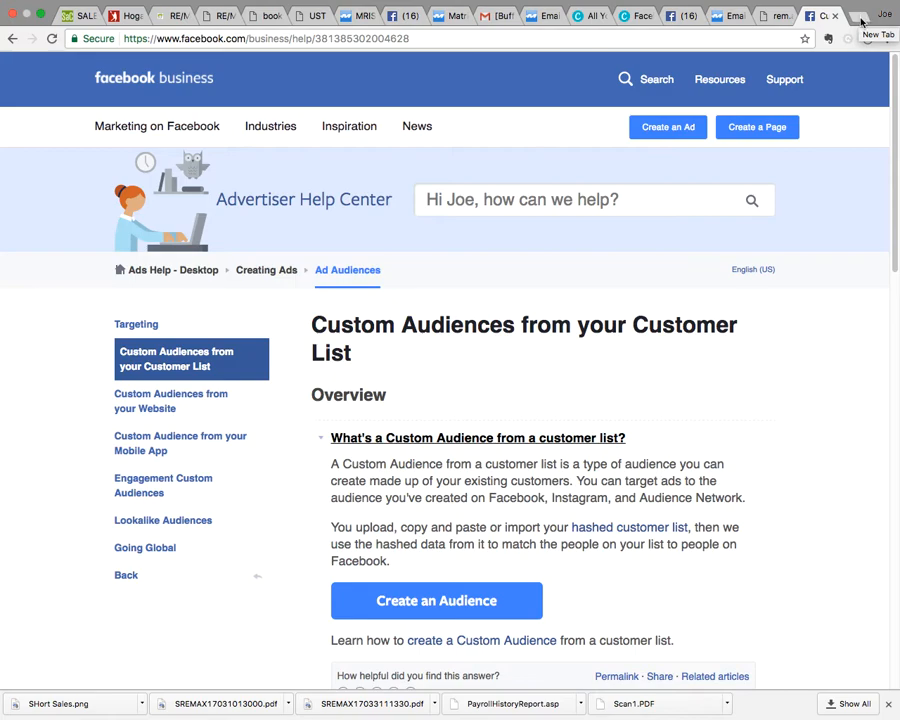
- Switch to the desktop, open the Sphere bucket march 17 spreadsheet in Numbers, and dismiss the update notice
key(ctrl+Left)
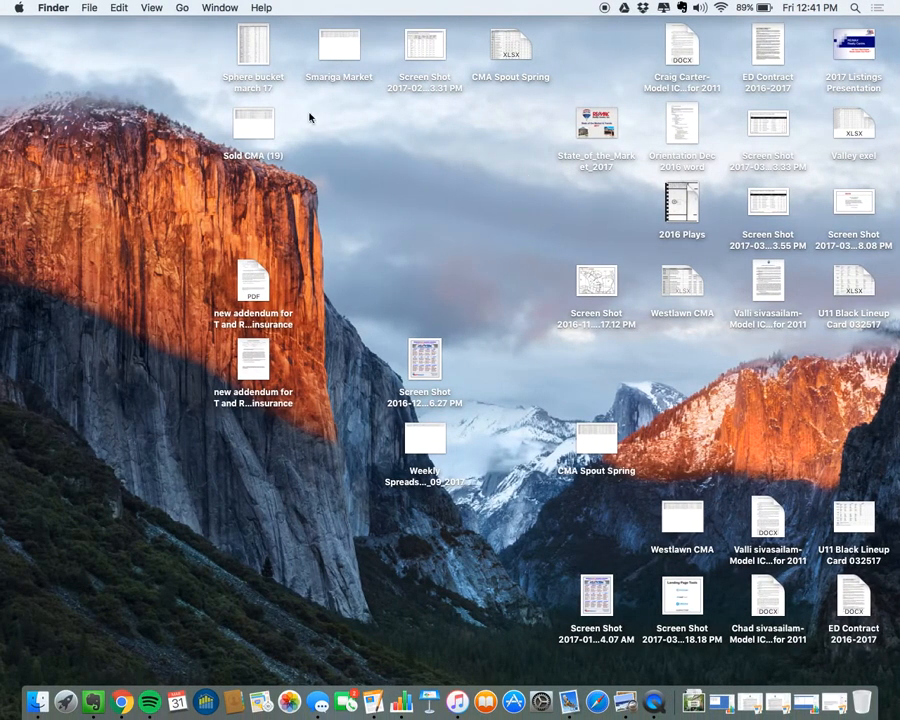
double_click(251, 52)
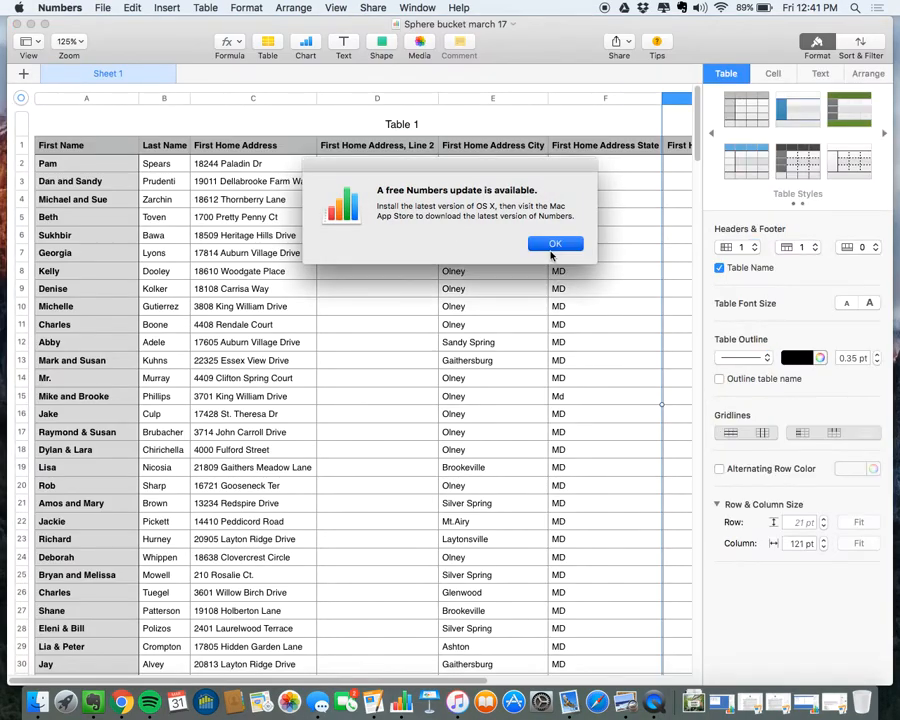
click(555, 243)
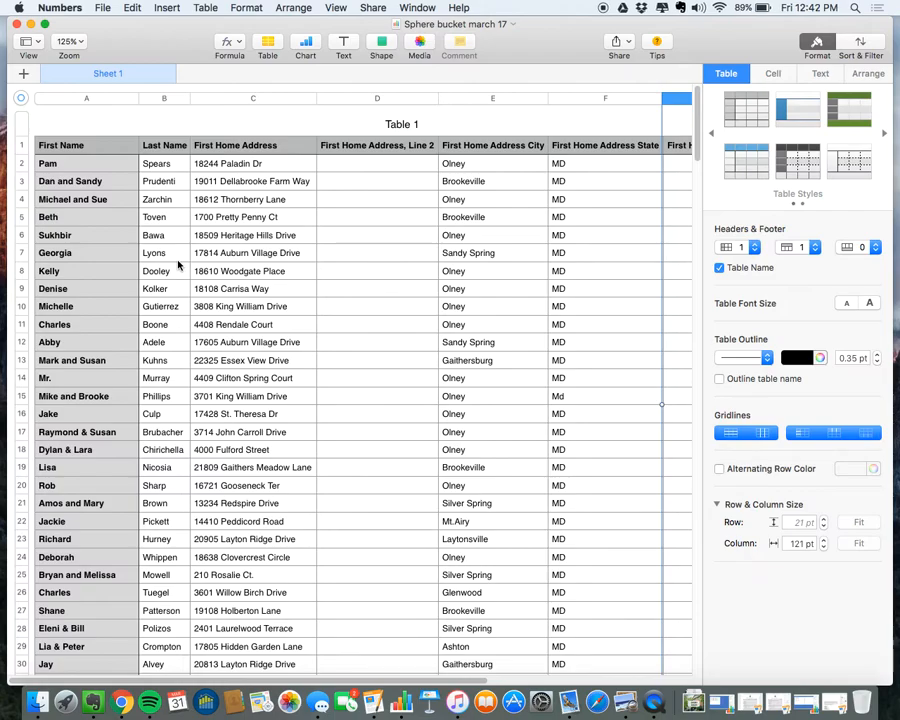
scroll(341, 243, right, 1)
scroll(341, 243, left, 1)
scroll(341, 243, right, 1)
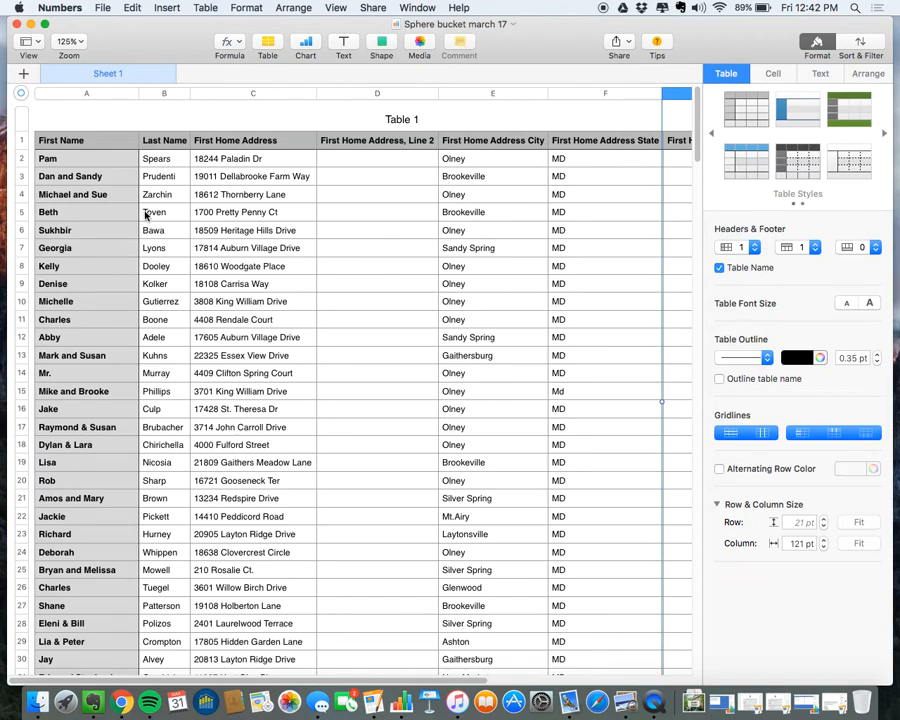
- Delete Table 1's header row and the first name, home address, address line 2, city and state columns
click(28, 140)
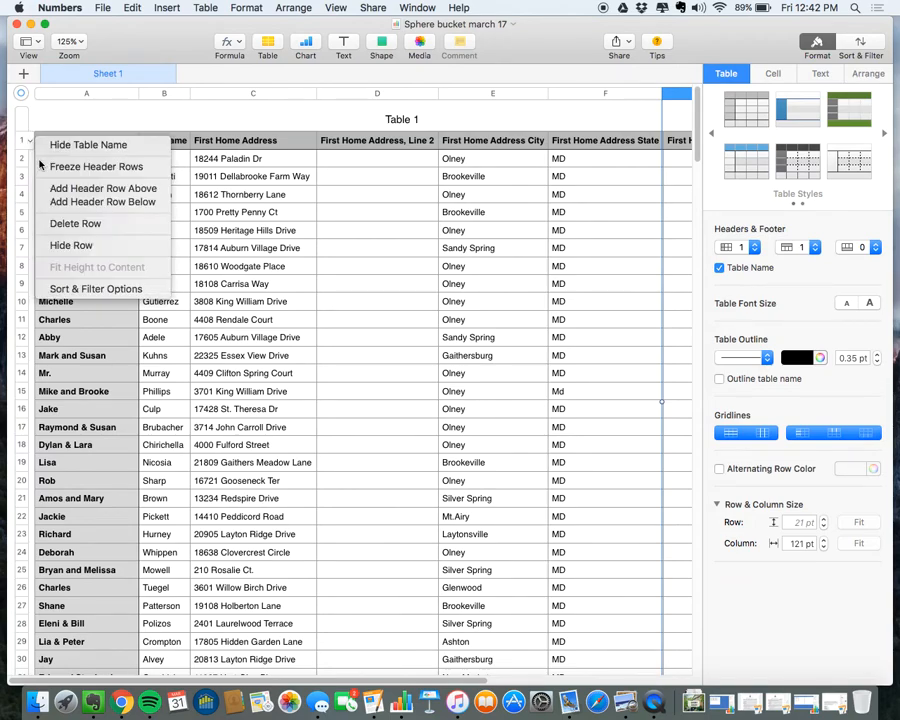
click(62, 223)
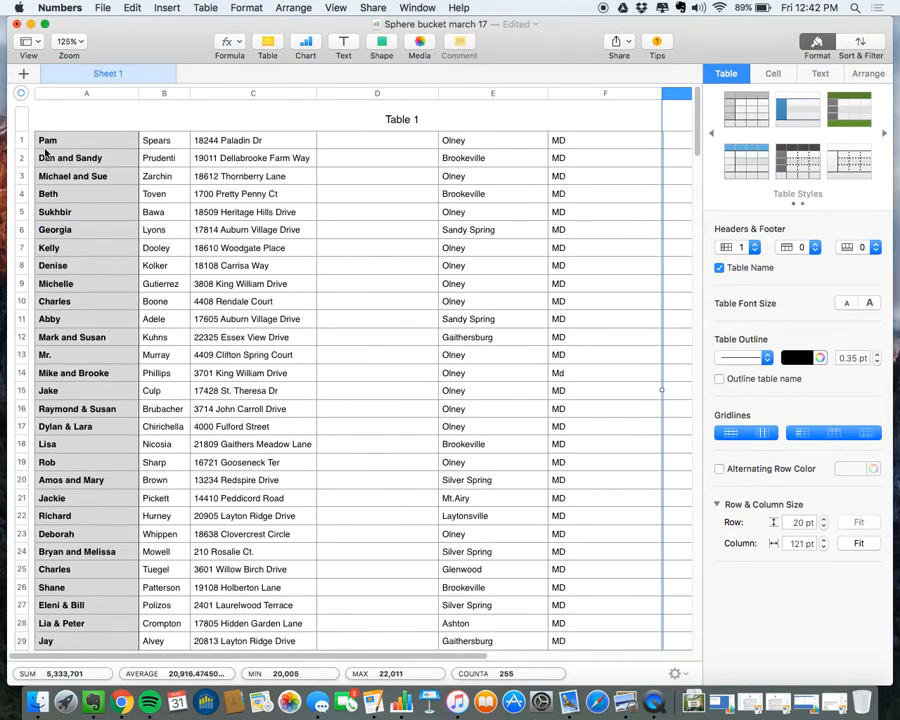
click(110, 94)
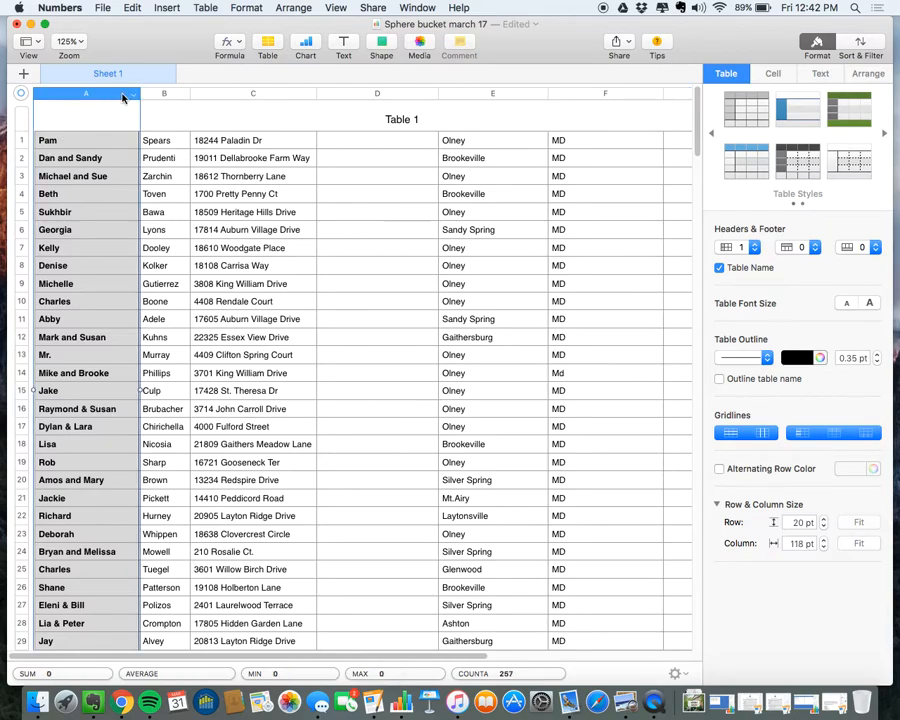
super+click(247, 98)
super+click(352, 95)
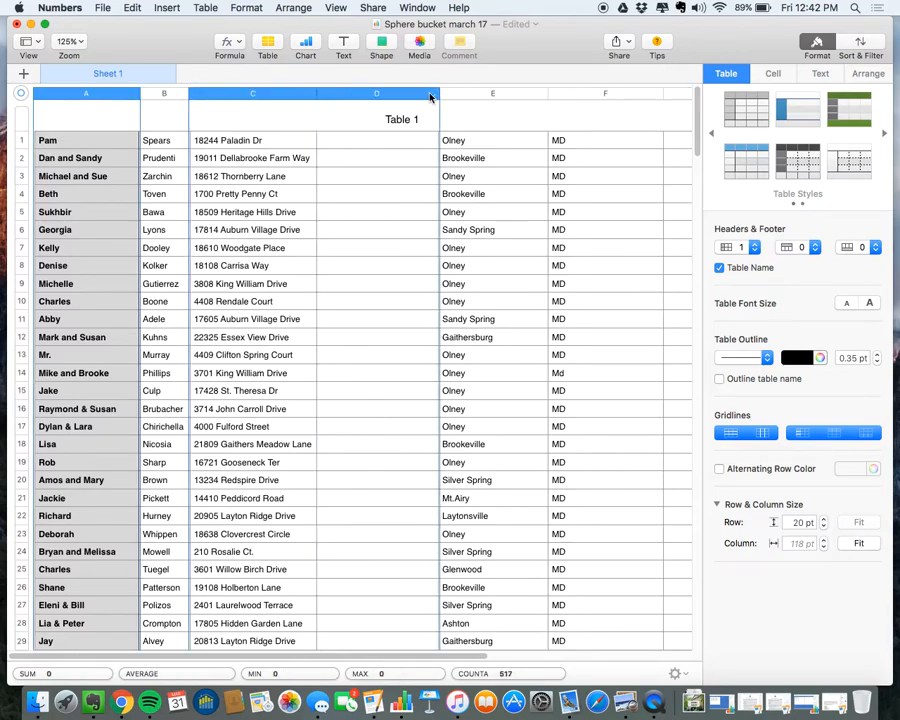
super+click(460, 97)
super+click(605, 94)
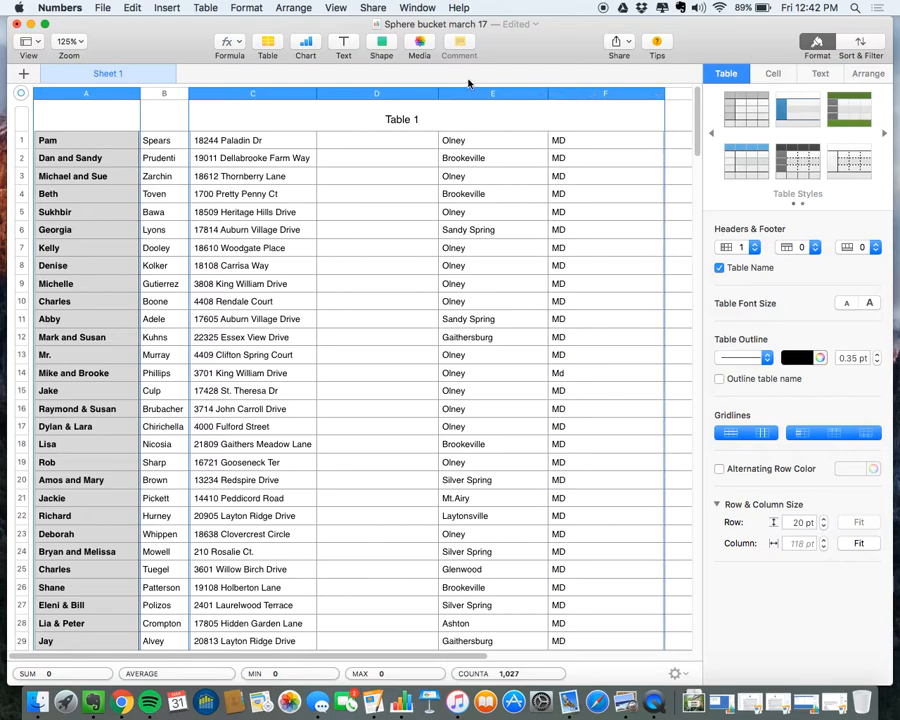
click(134, 94)
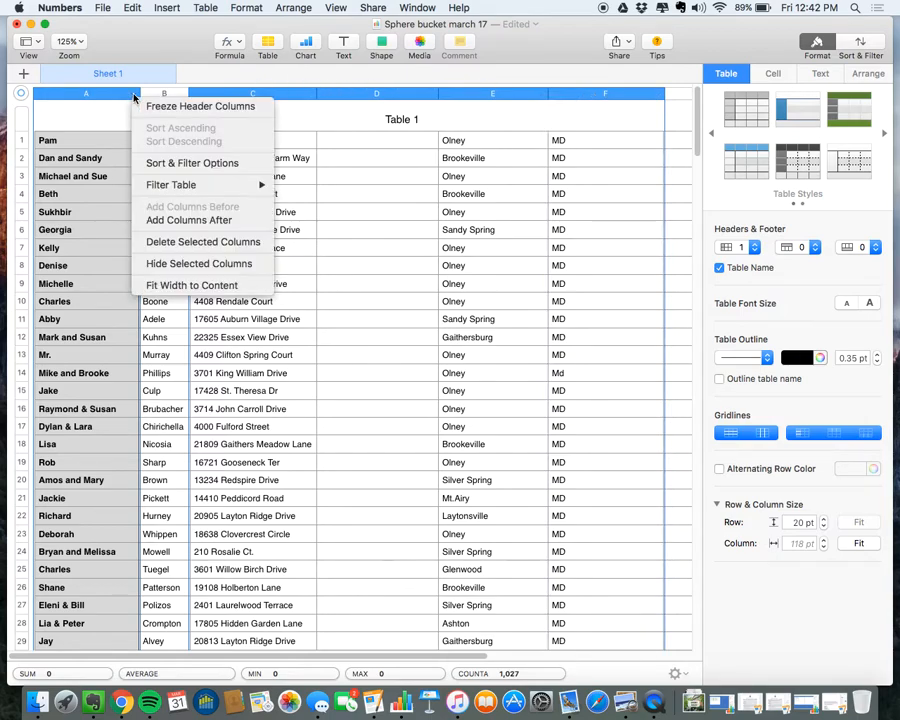
click(167, 241)
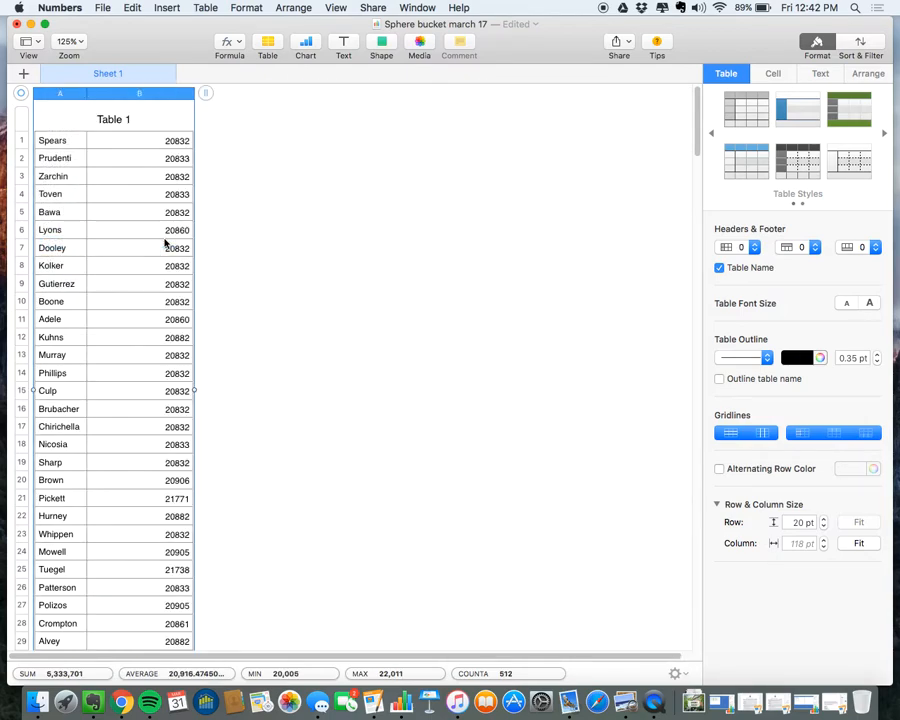
- Delete the ZIP code column from Table 1 and deselect the table
click(170, 117)
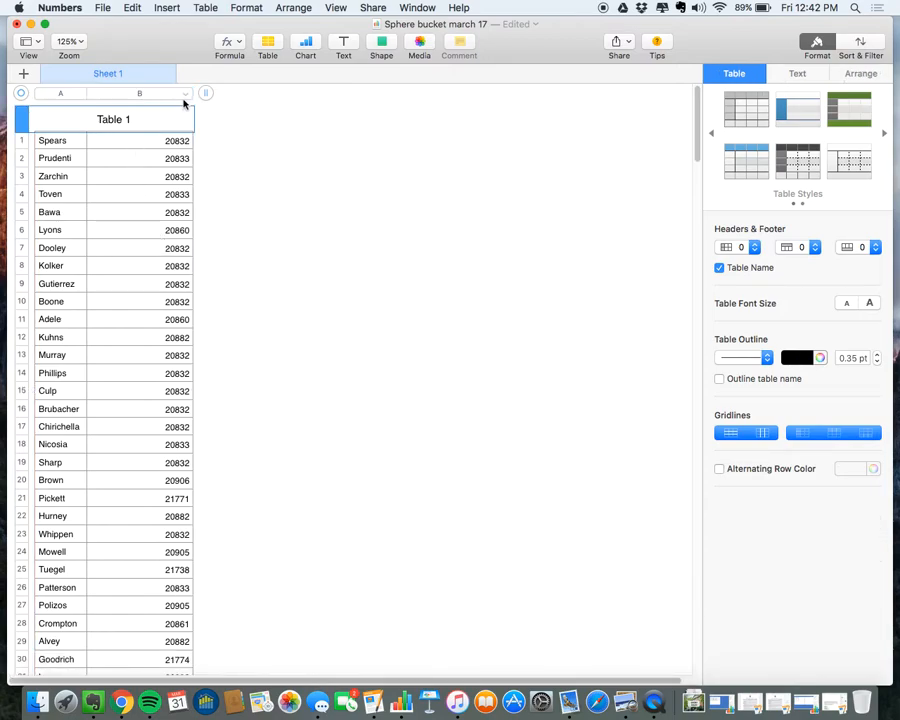
click(187, 95)
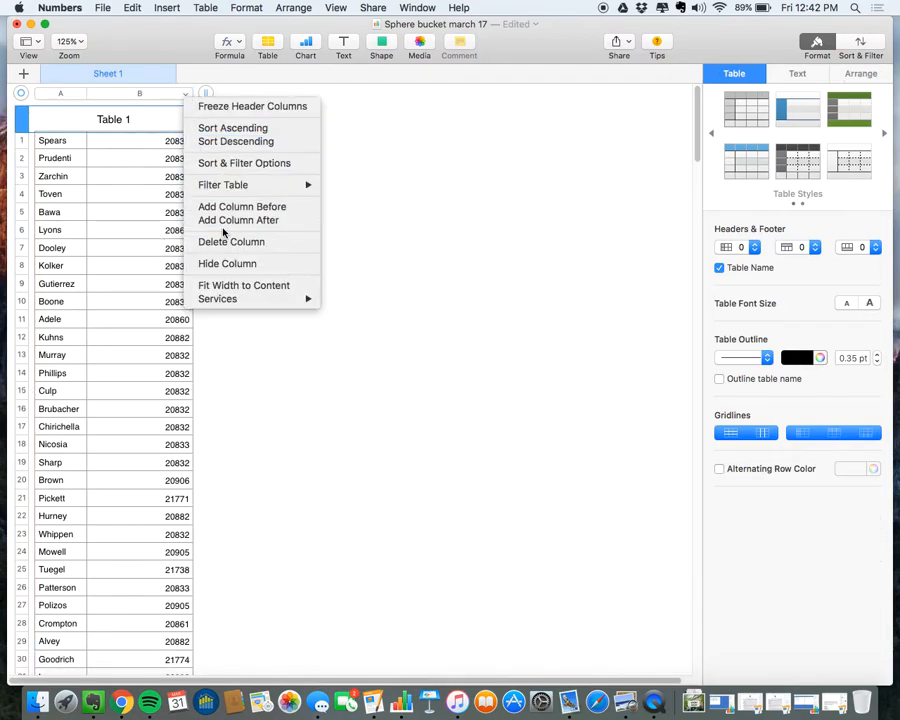
click(231, 242)
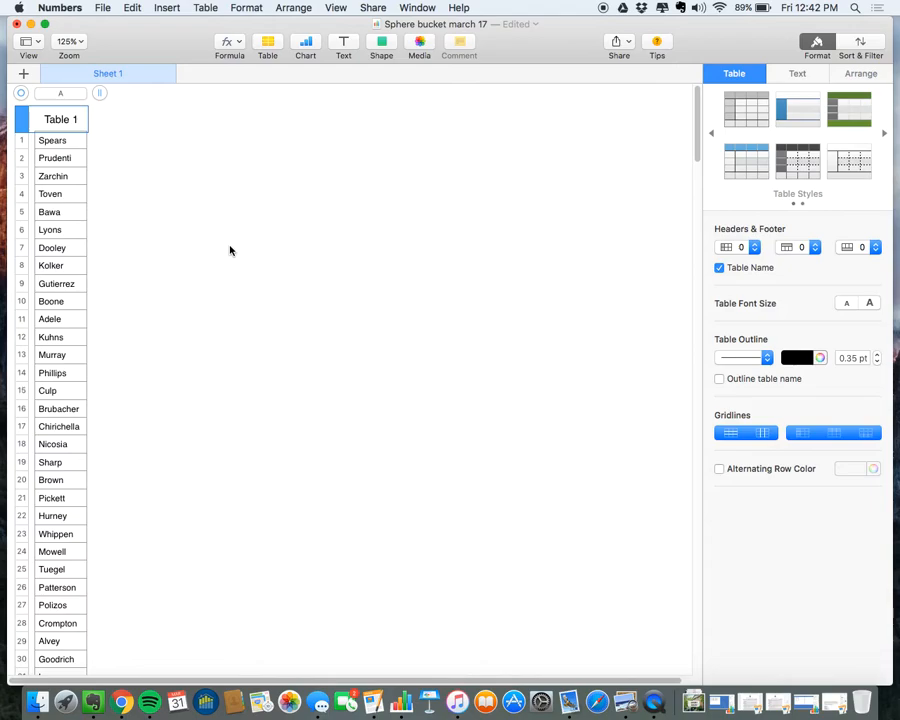
click(230, 250)
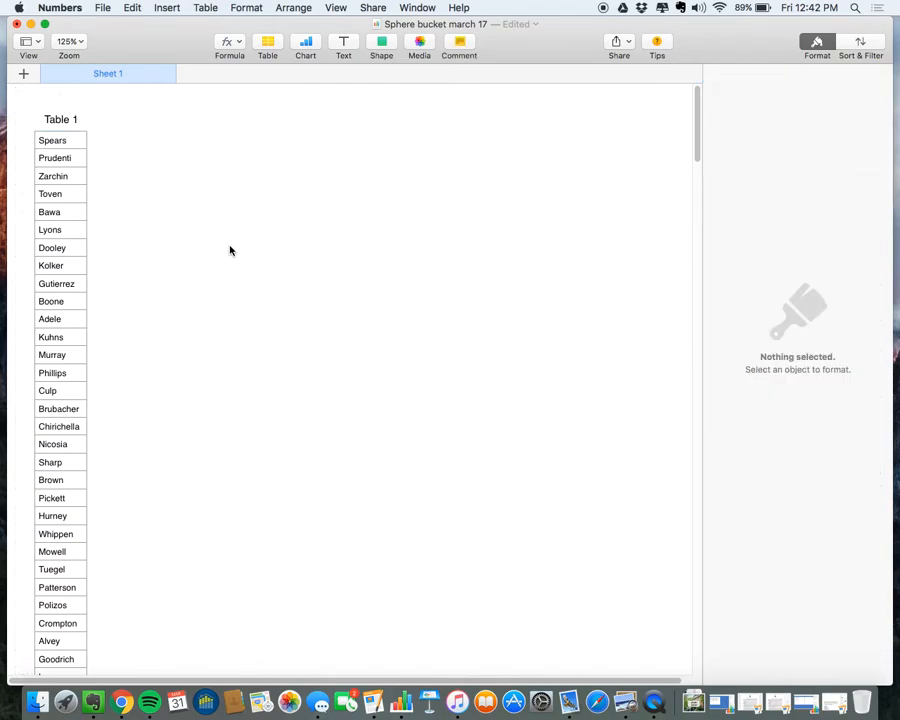
- Remove the Table 1 title above the last-name column and deselect the table
click(74, 119)
click(81, 126)
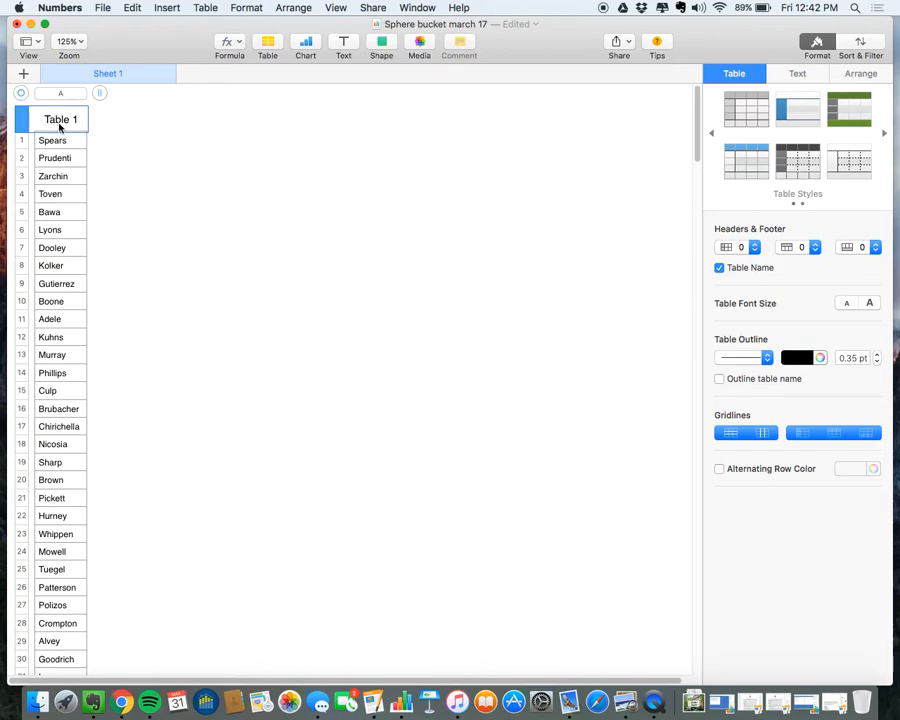
click(84, 121)
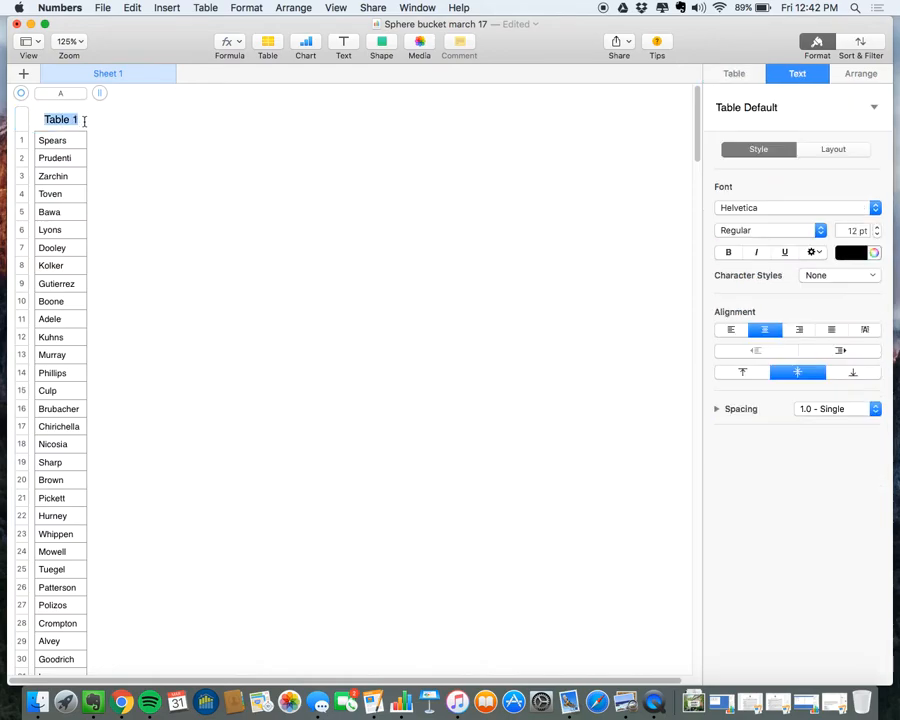
key(BackSpace)
click(139, 199)
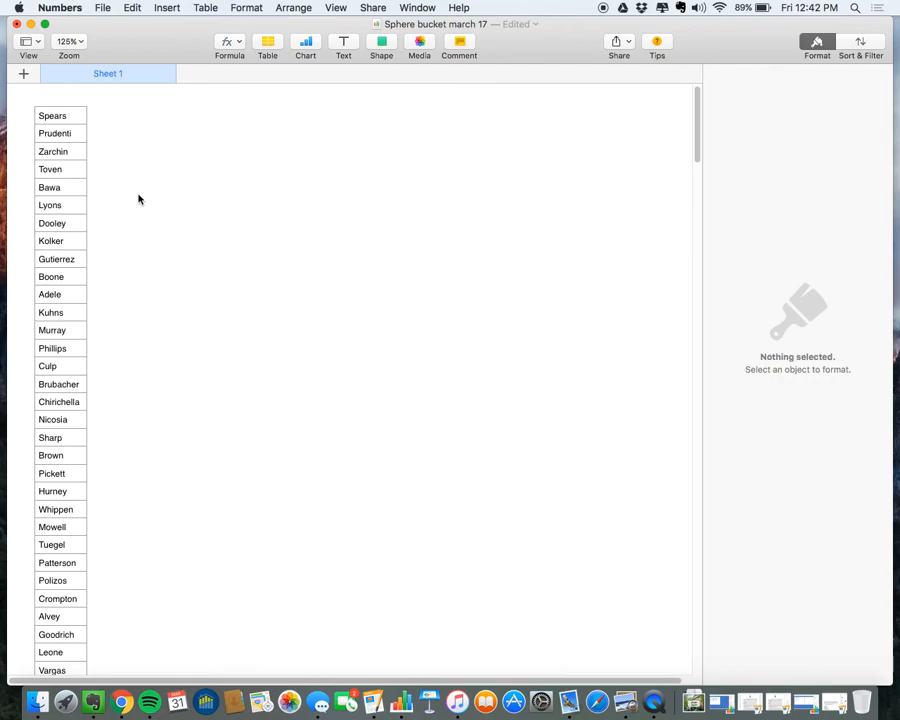
- Switch to Chrome and open ad management from the Facebook business page with the short sales post
key(ctrl+Left)
key(ctrl+Right)
key(ctrl+Right)
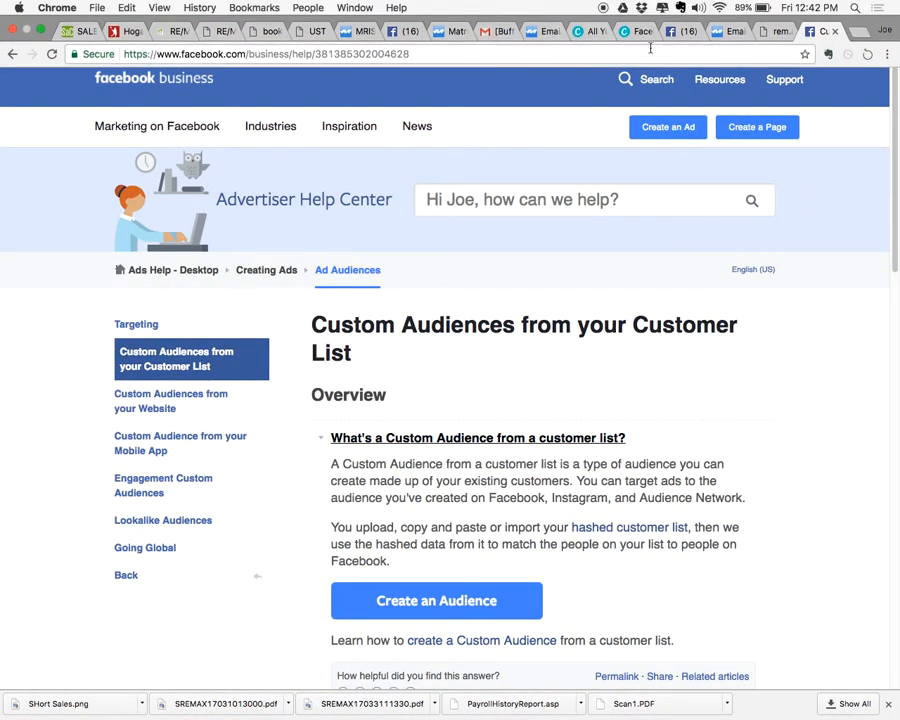
click(677, 31)
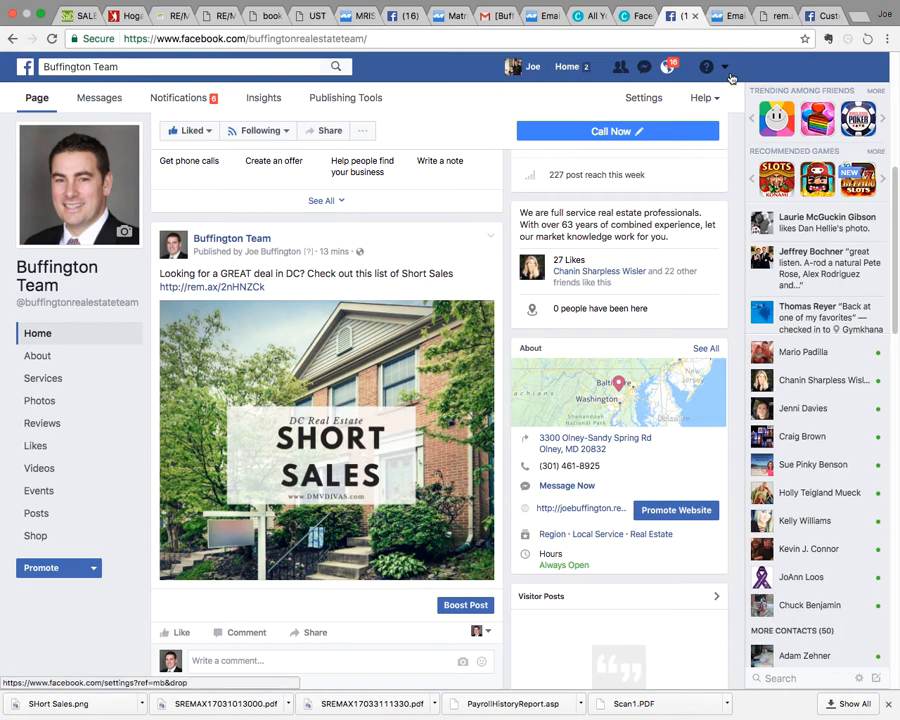
click(724, 66)
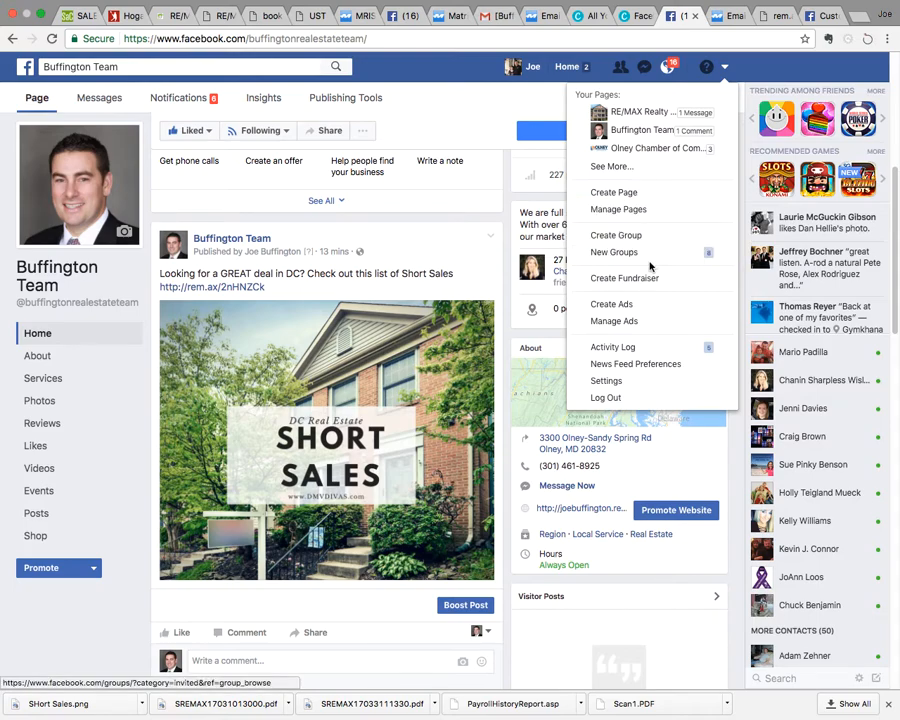
click(647, 324)
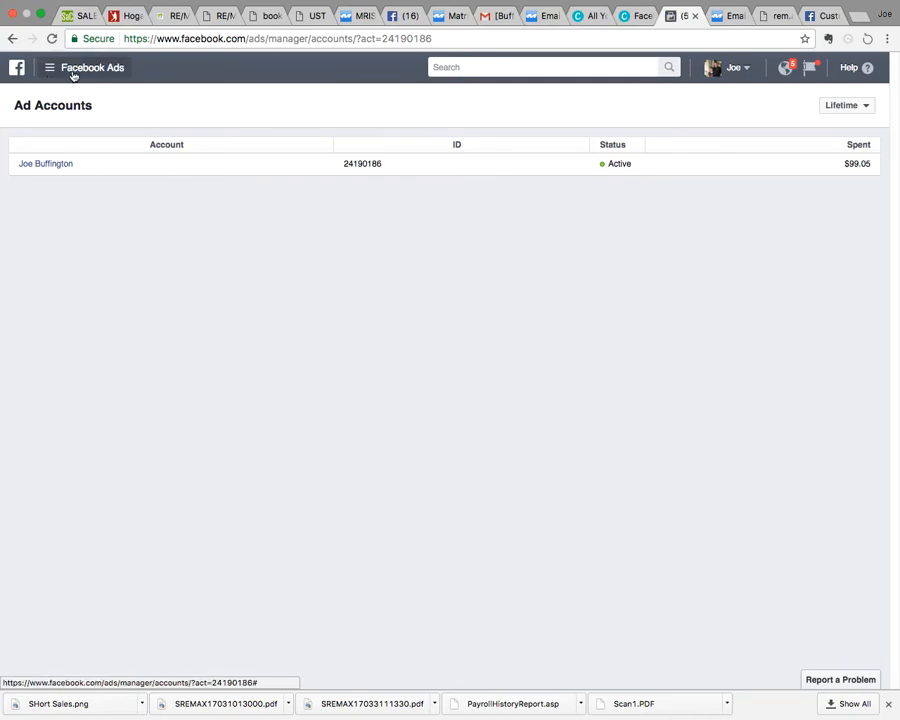
- Show all Facebook Ads tools and open the Audiences assets
click(50, 68)
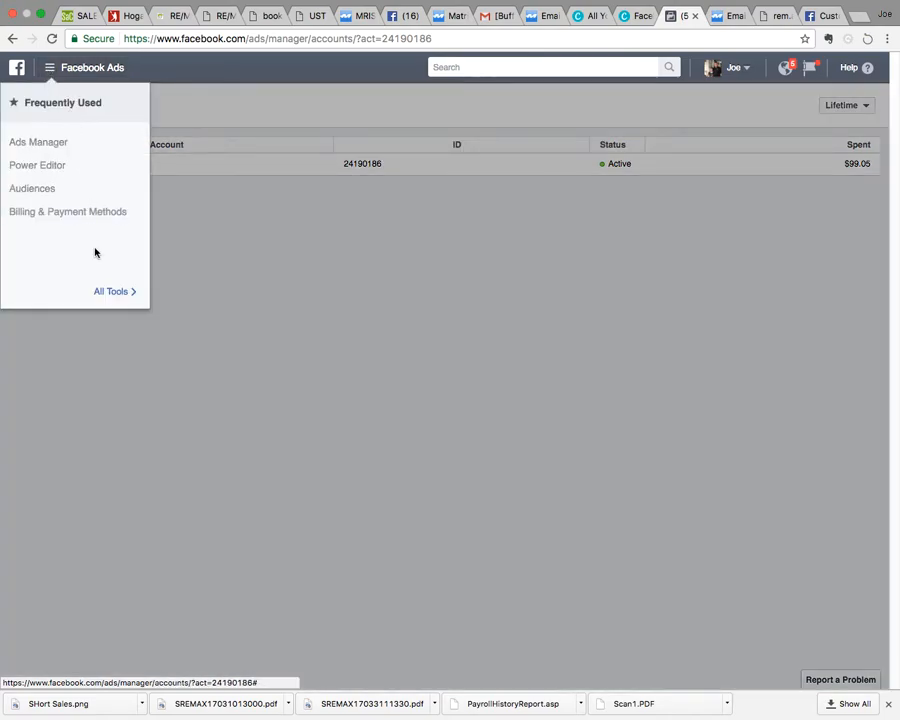
click(109, 290)
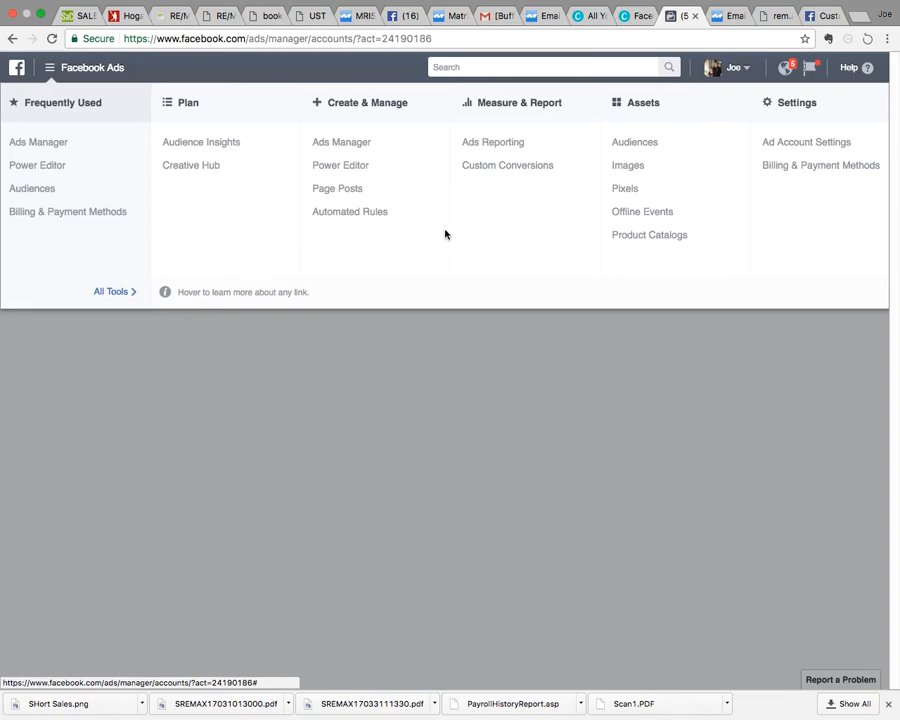
click(637, 148)
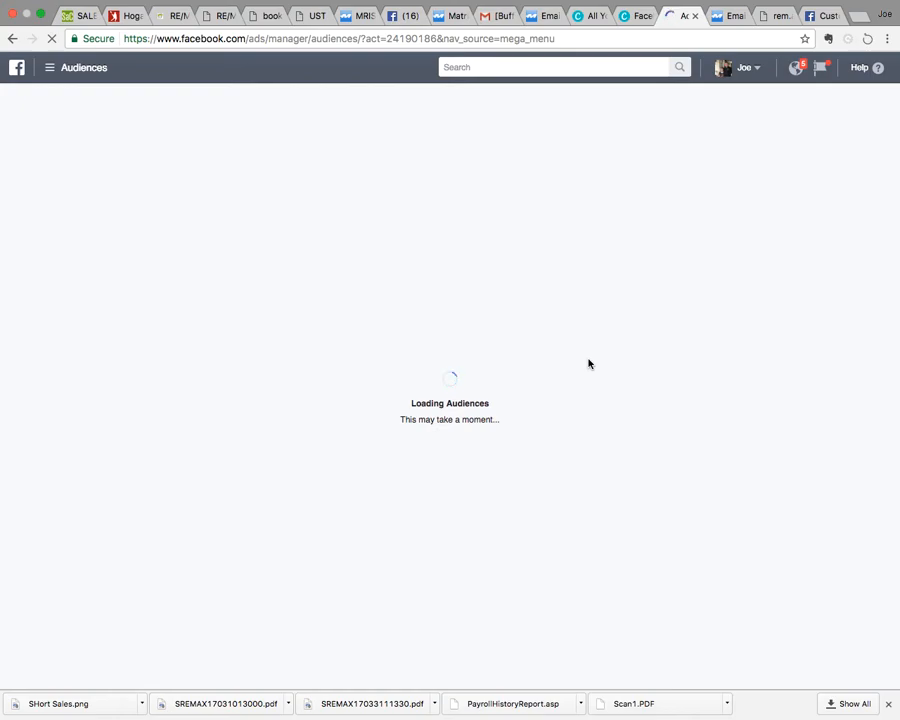
- Examine the help topics on custom audiences from a customer list and return to the Audiences page
click(818, 28)
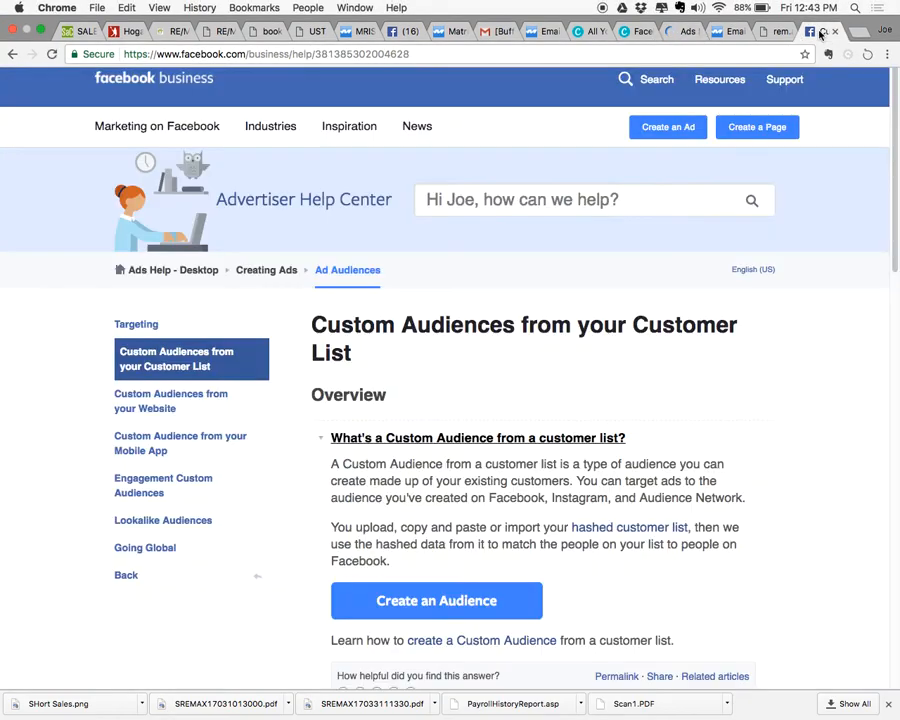
scroll(636, 420, down, 10)
scroll(636, 424, down, 1)
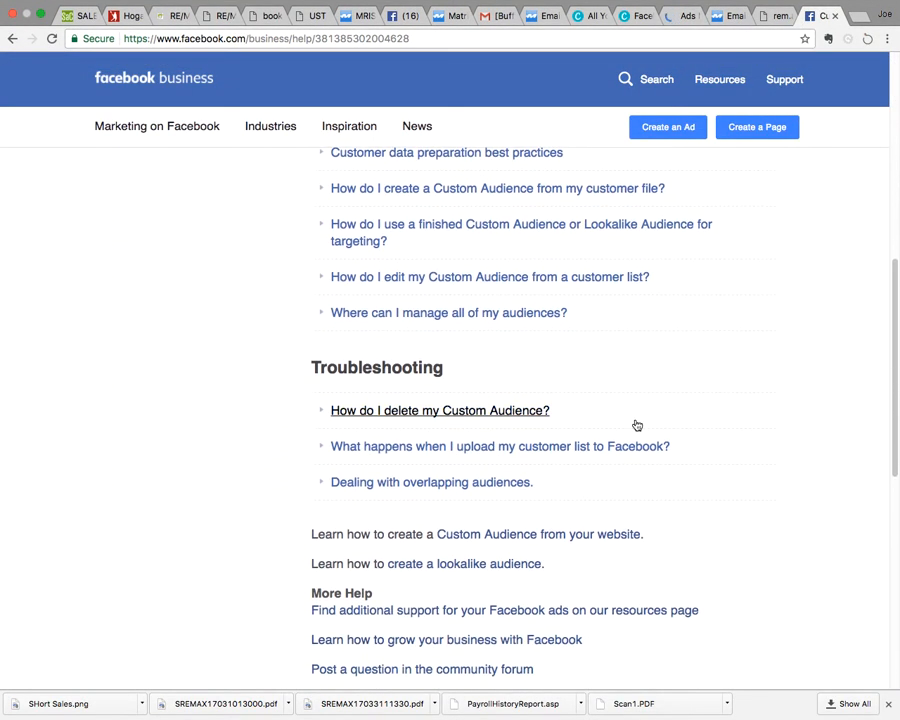
scroll(636, 424, up, 1)
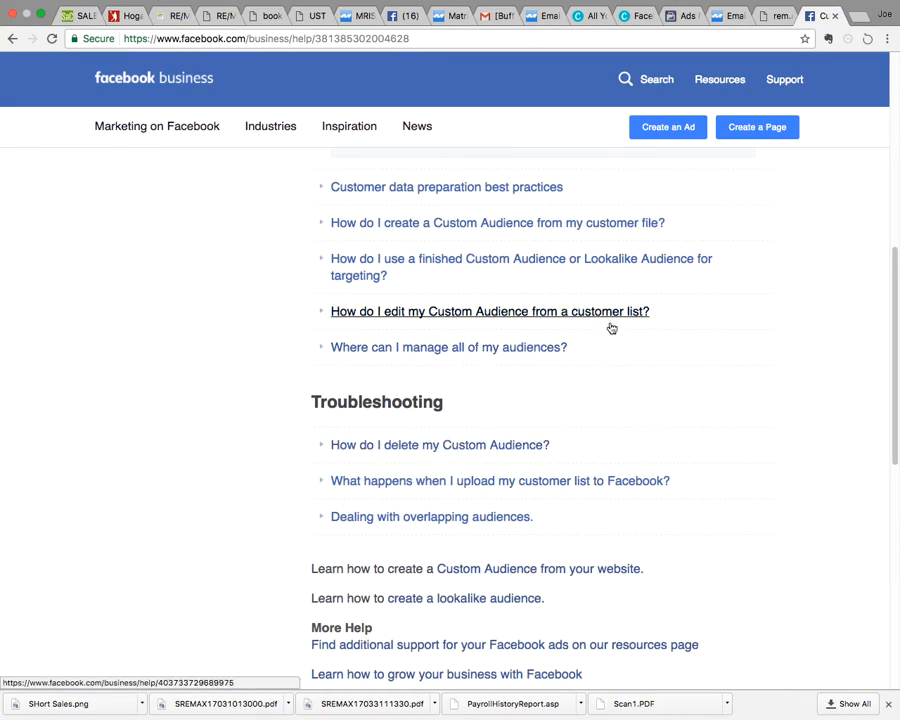
scroll(702, 303, up, 2)
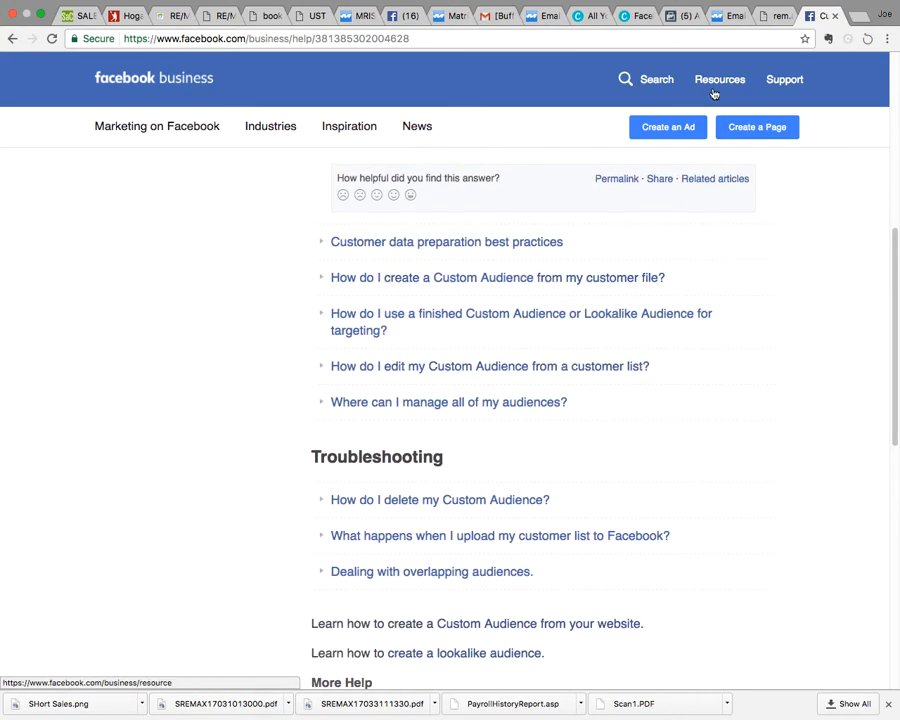
click(683, 18)
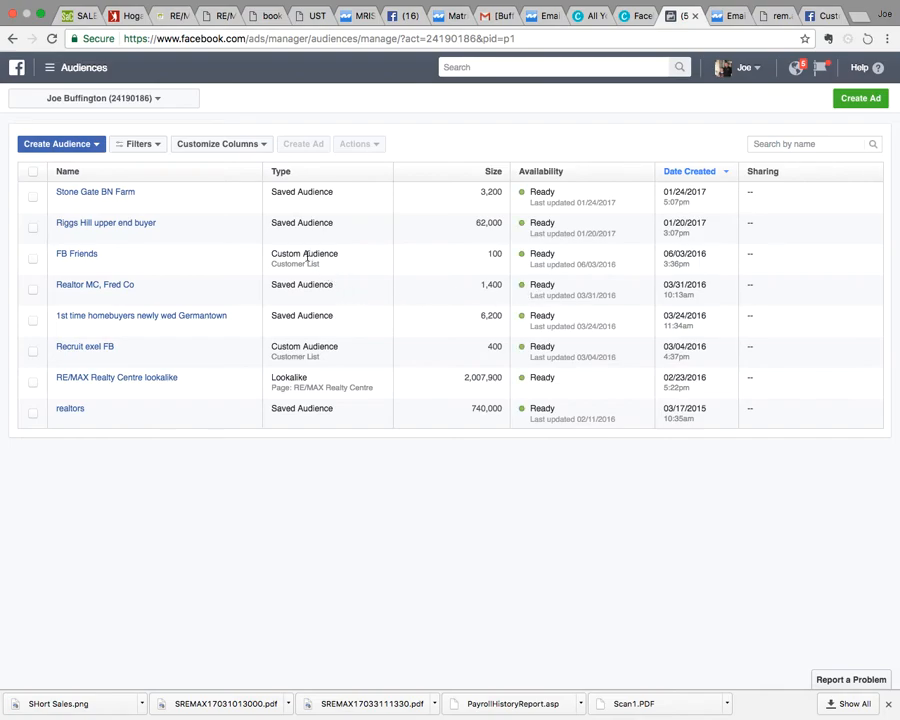
- Start a custom audience from a customer file, browse for a CSV or TXT file to upload, and cancel the creation
click(70, 145)
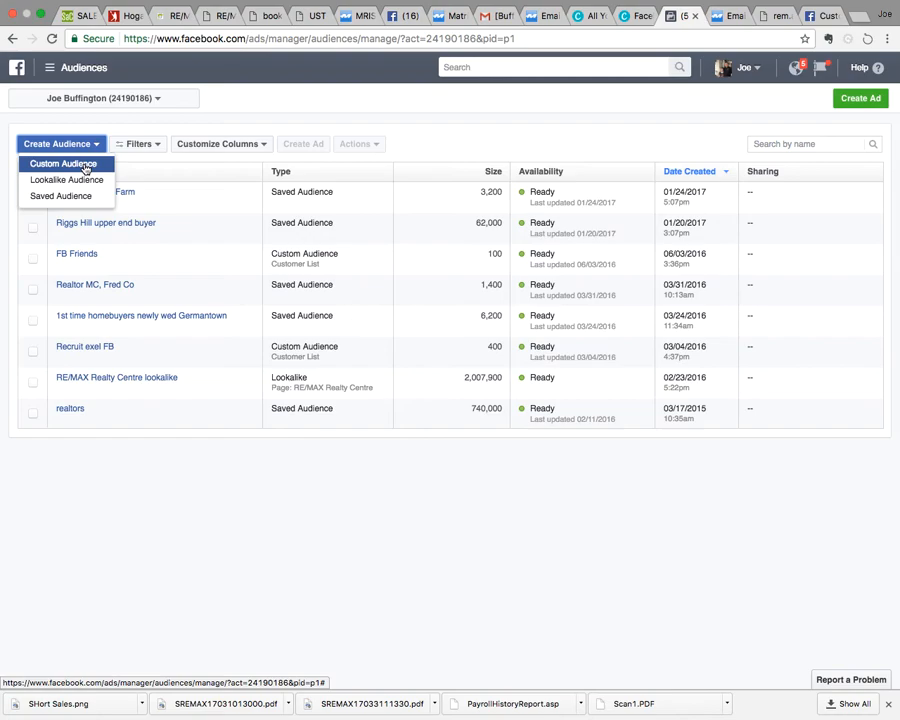
click(85, 166)
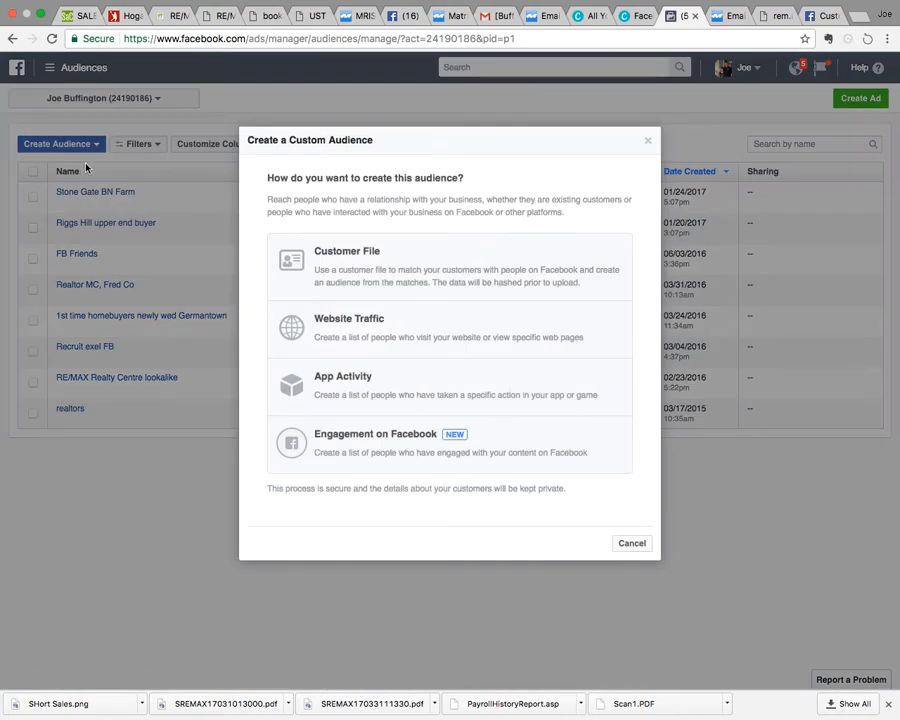
click(398, 272)
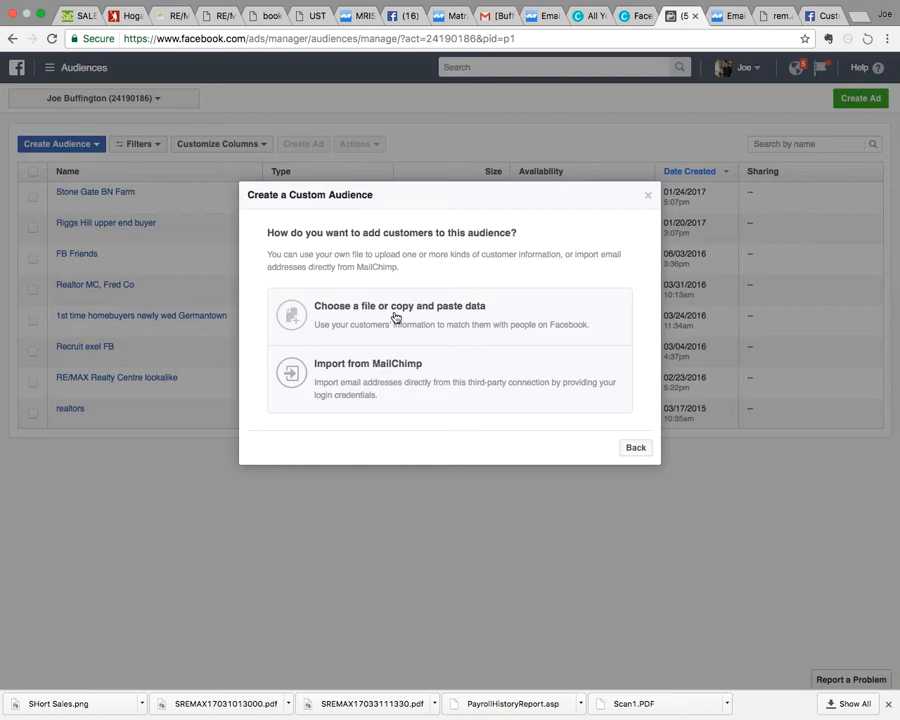
click(395, 317)
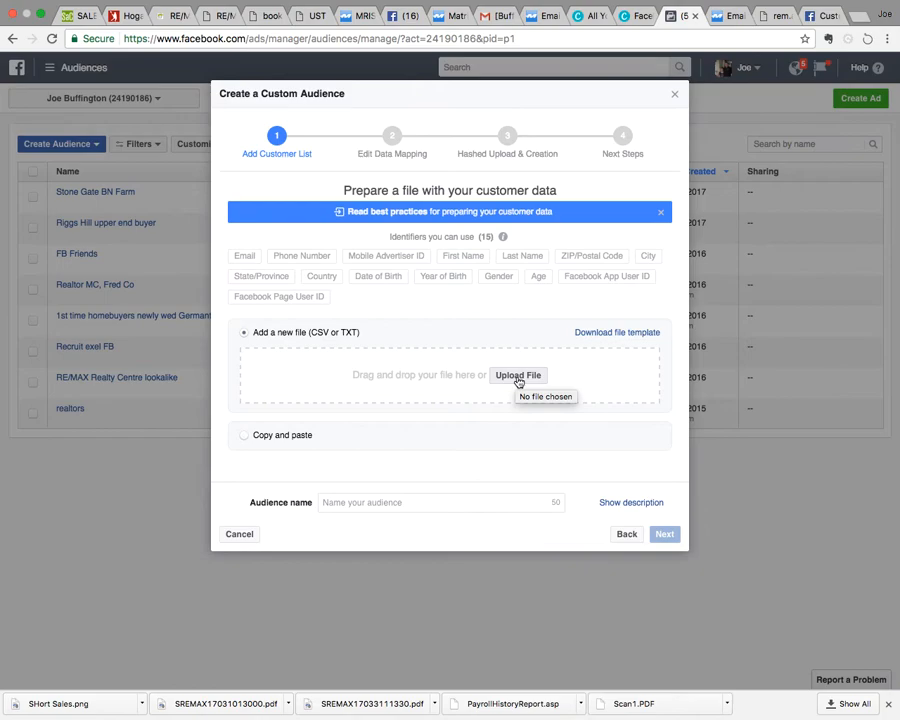
click(518, 377)
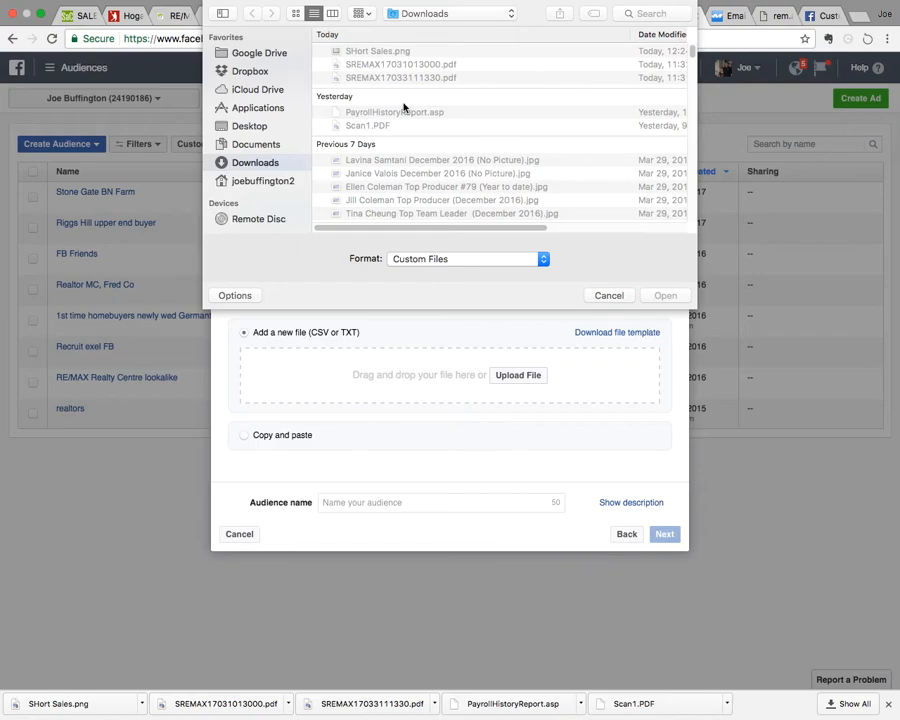
click(619, 296)
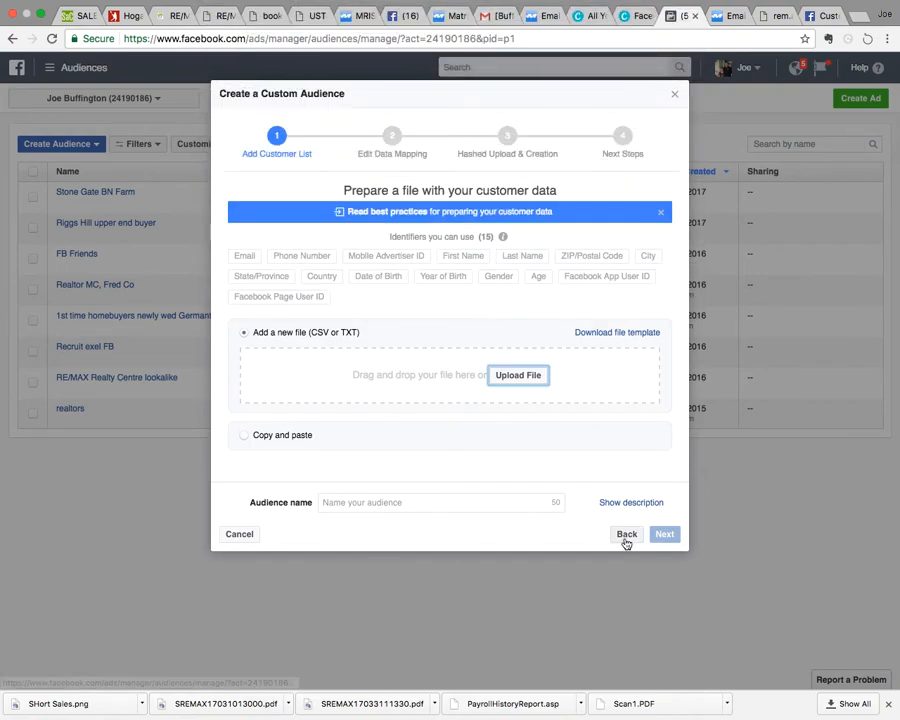
click(625, 533)
click(638, 448)
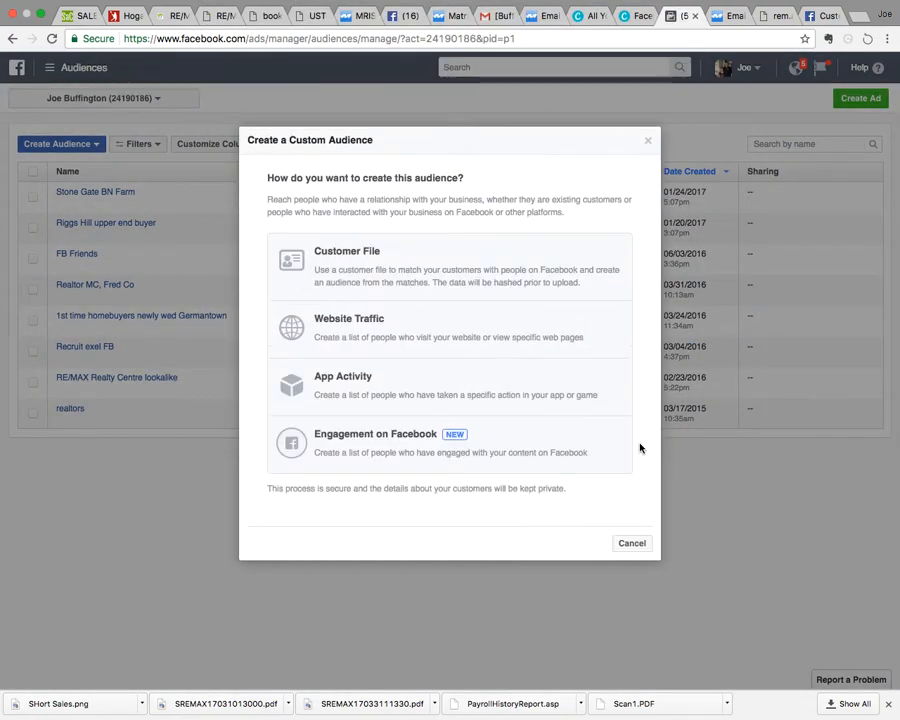
click(631, 549)
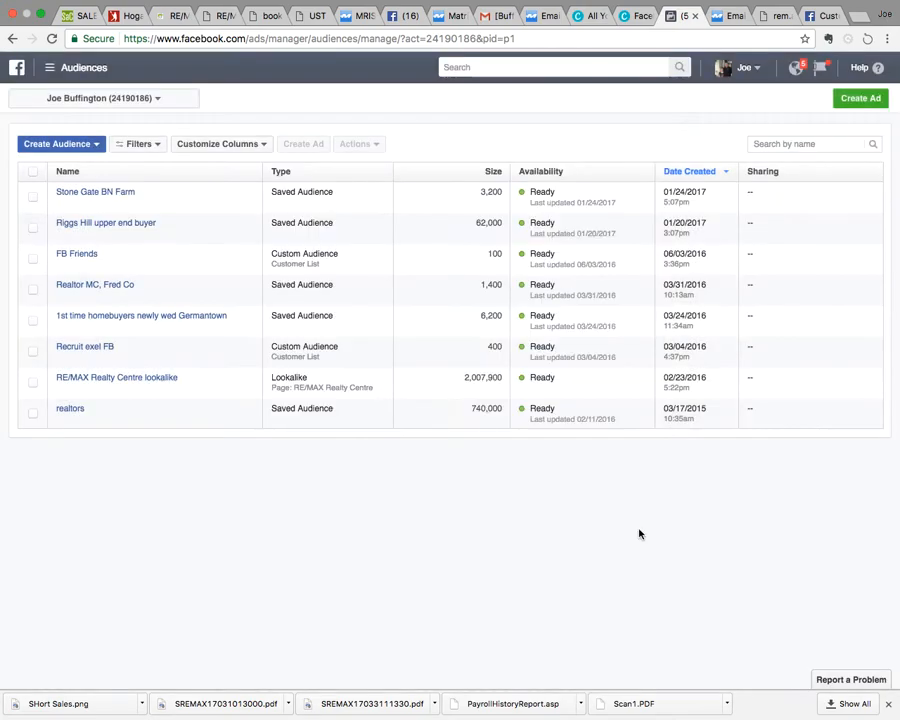
- Start creating a new ad and discard the unfinished blue bell open campaign draft by starting over
click(863, 105)
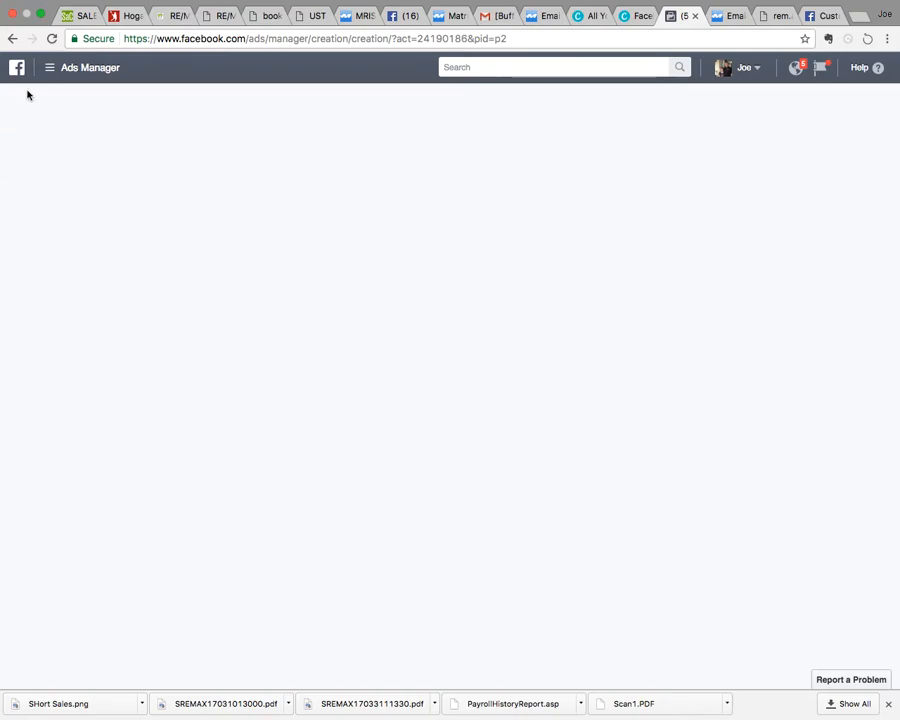
click(53, 81)
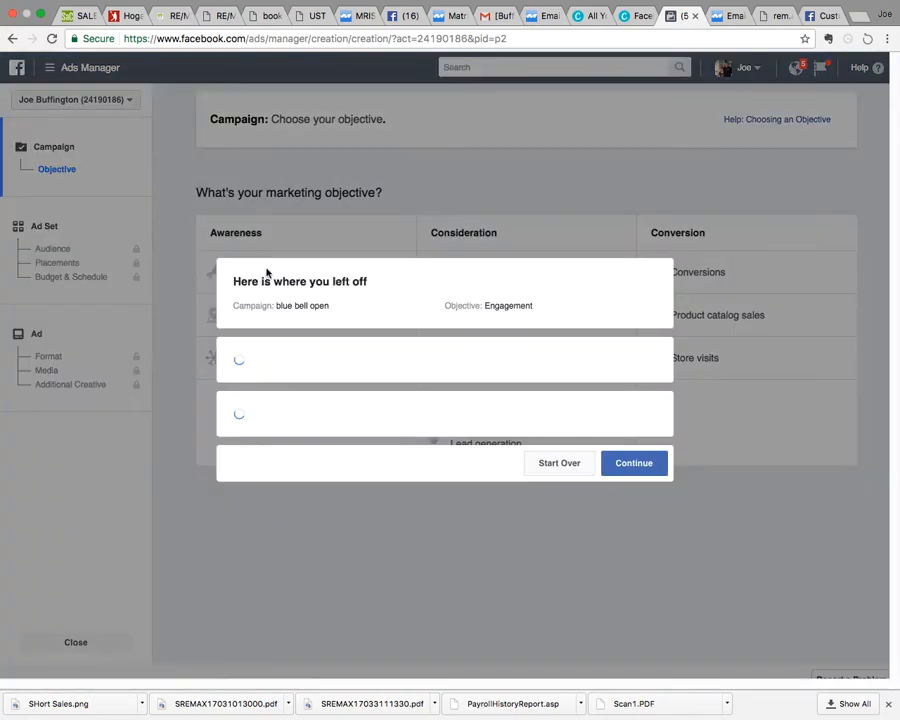
click(553, 552)
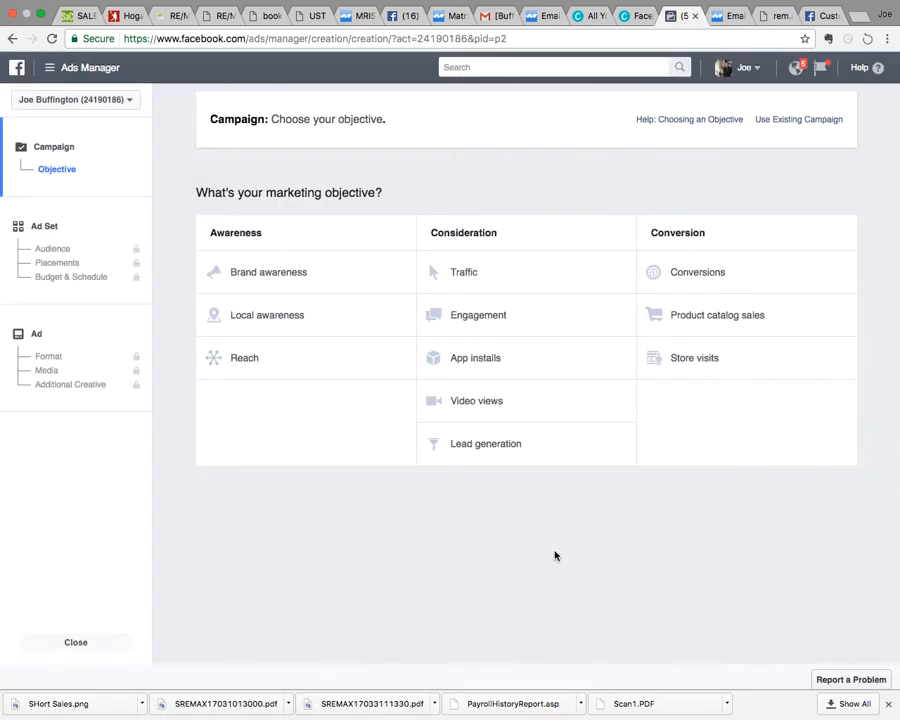
- Choose the Engagement objective, name the campaign "Shorts Sales DC", and continue to the ad set
click(516, 317)
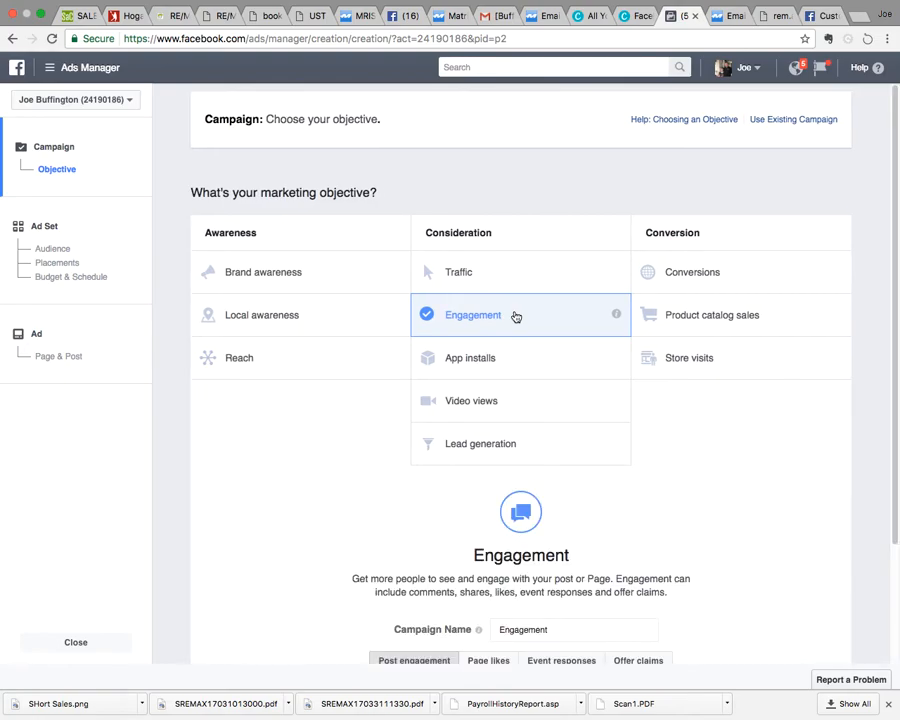
scroll(610, 486, down, 2)
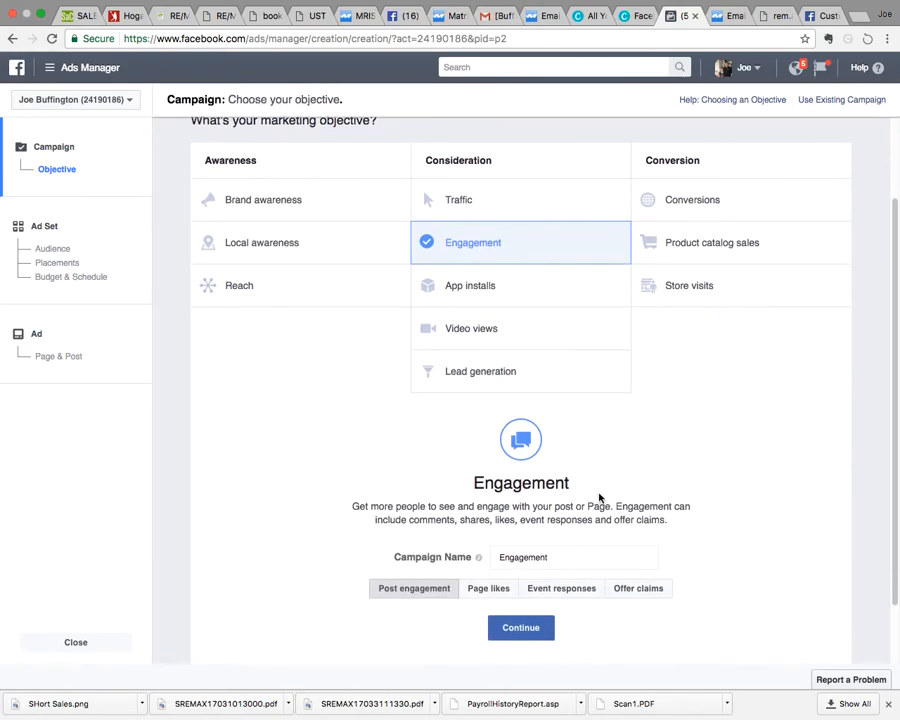
double_click(566, 555)
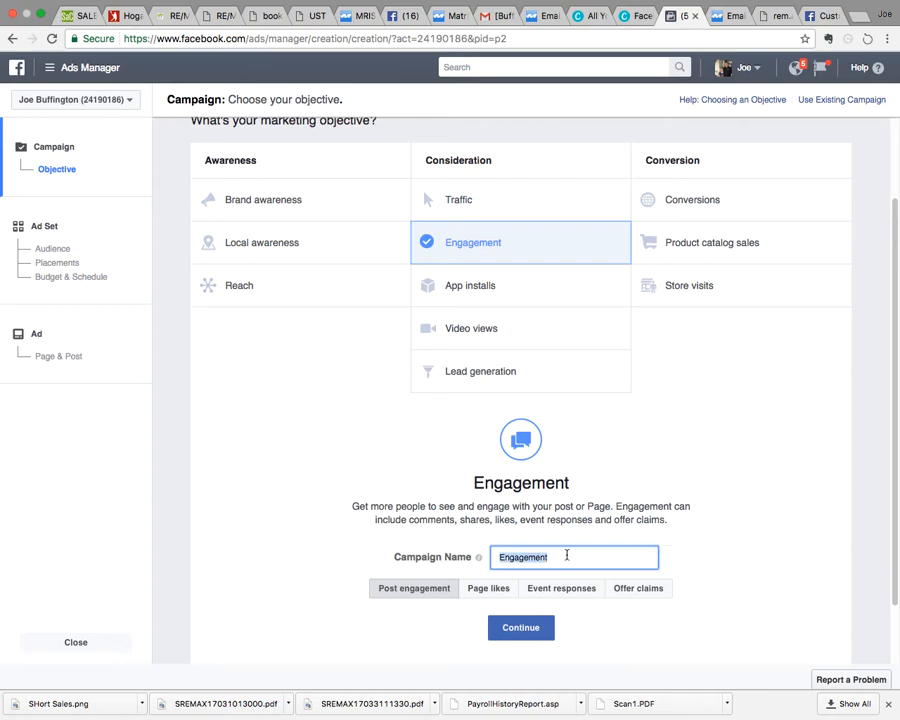
text(Shorts Sales DC)
click(531, 641)
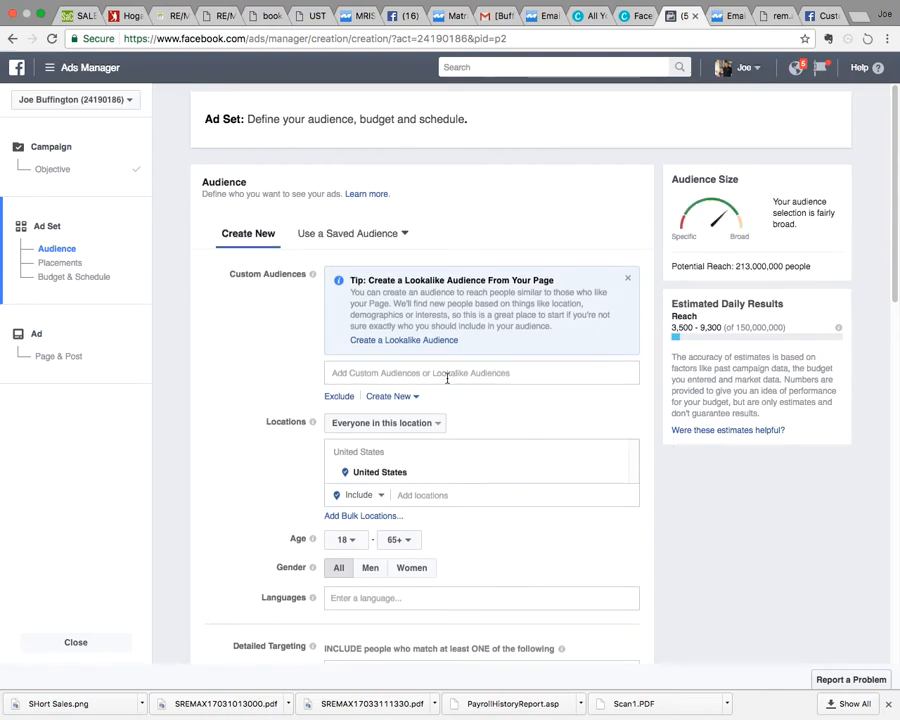
- Examine the custom audiences and saved audiences available for the ad set, including the Riggs Hill upper end buyer details
click(468, 373)
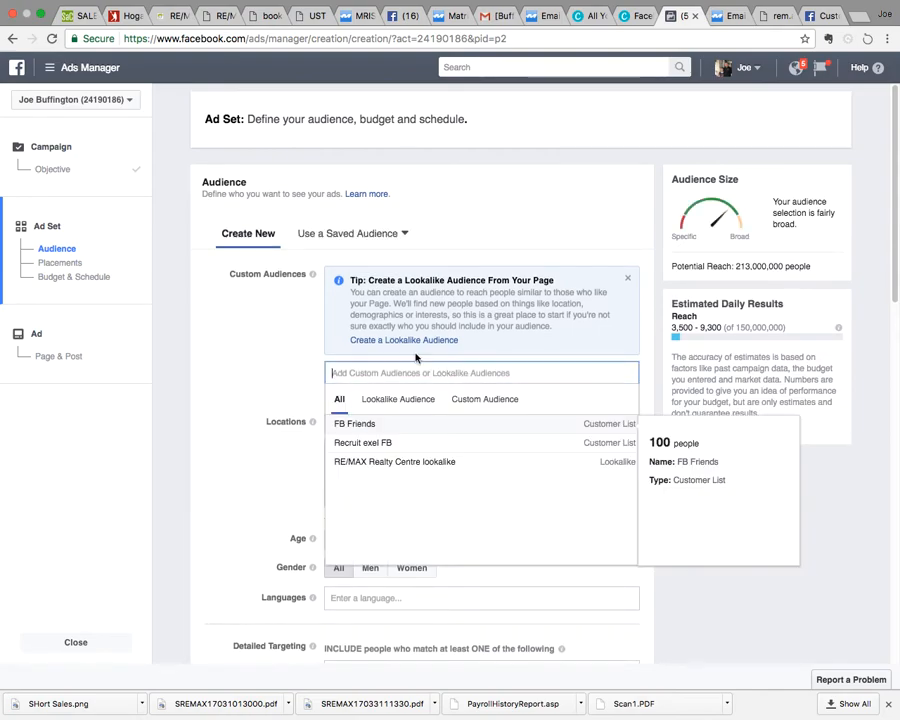
click(301, 337)
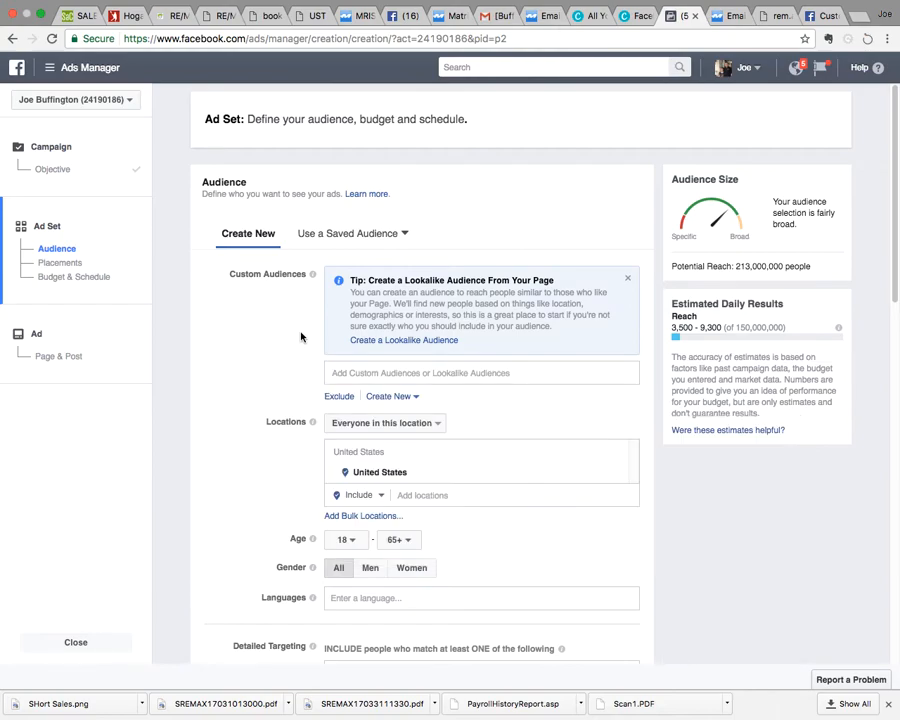
click(344, 236)
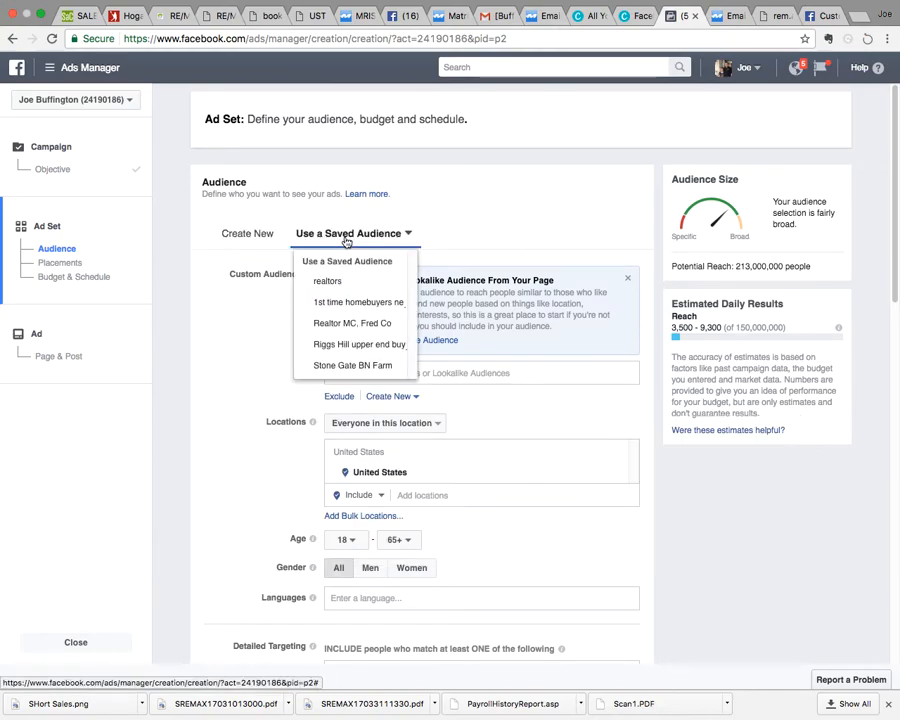
mouse_move(355, 312)
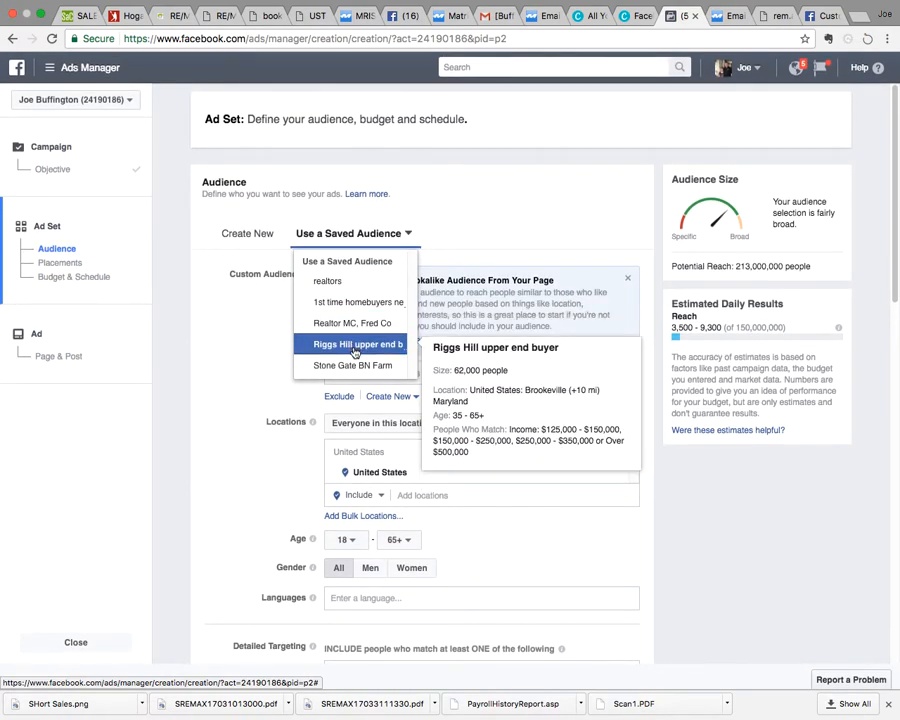
click(231, 370)
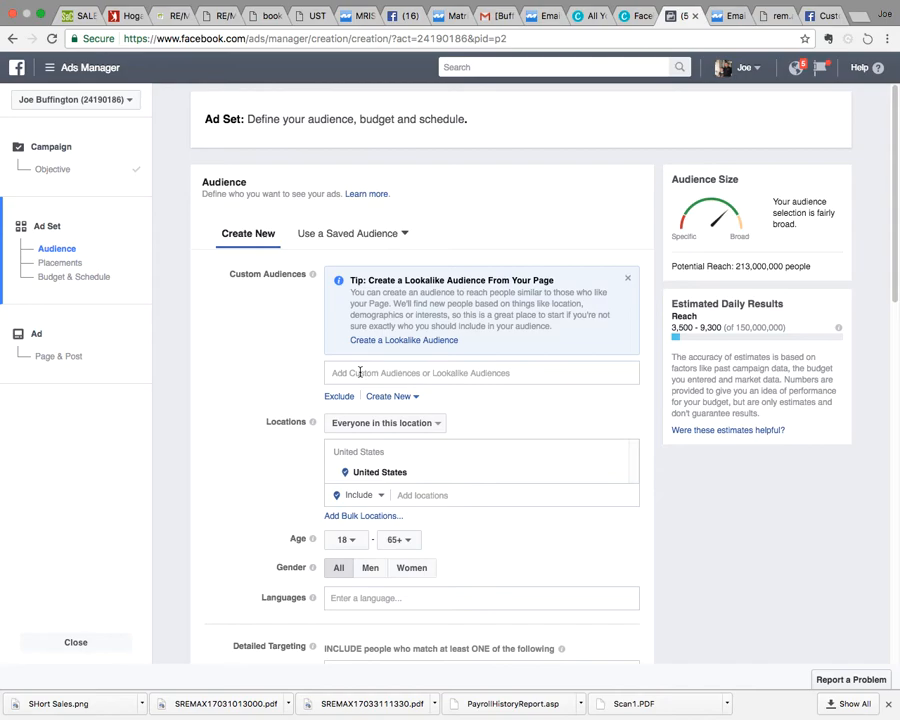
- Add the FB Friends and Recruit exel FB customer lists as custom audiences of the ad set
click(360, 372)
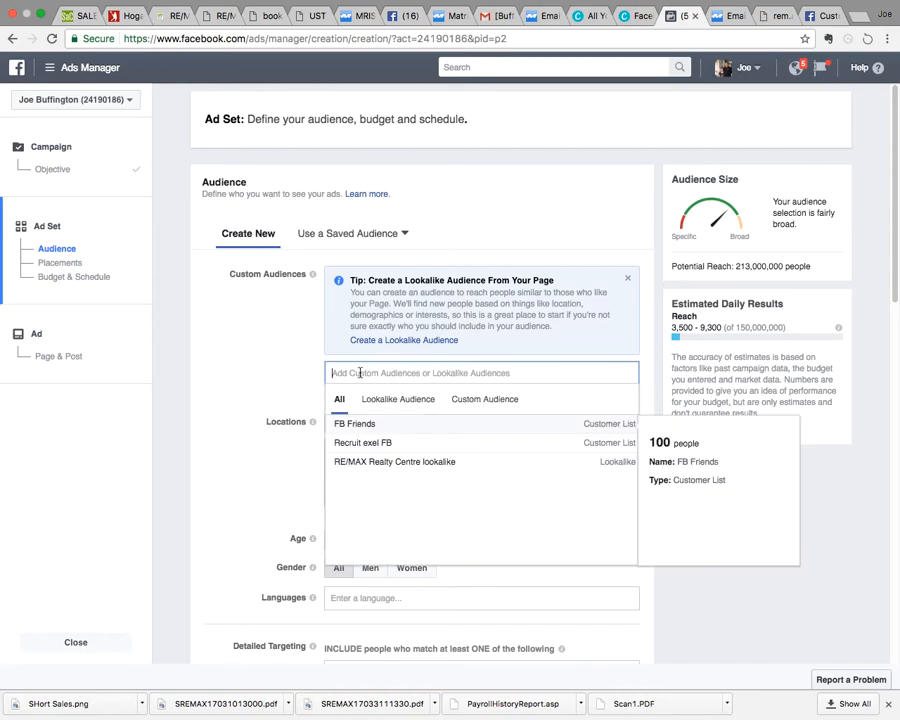
click(363, 430)
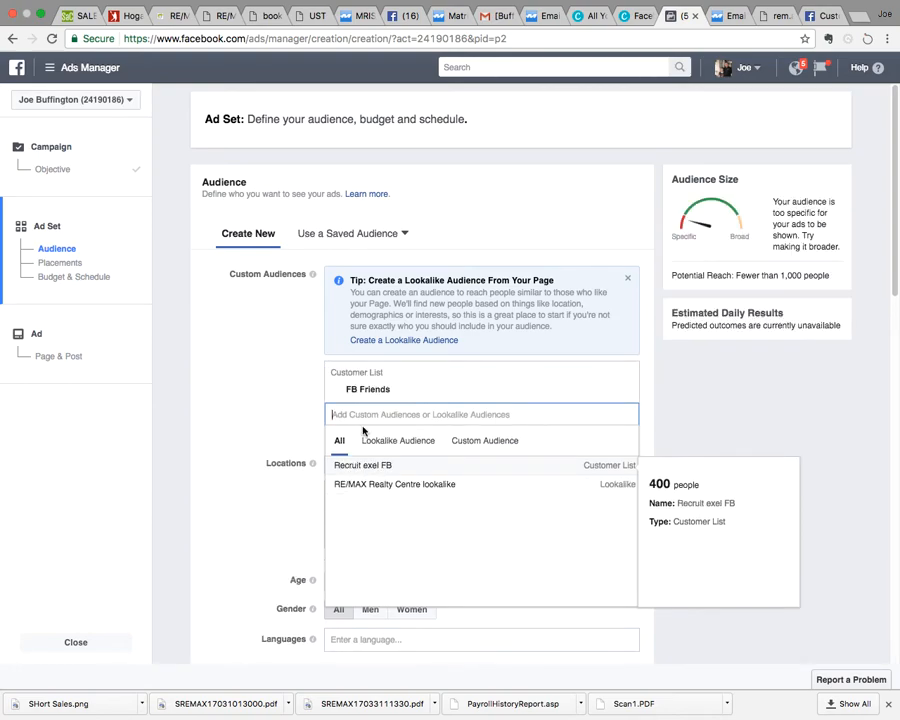
click(231, 331)
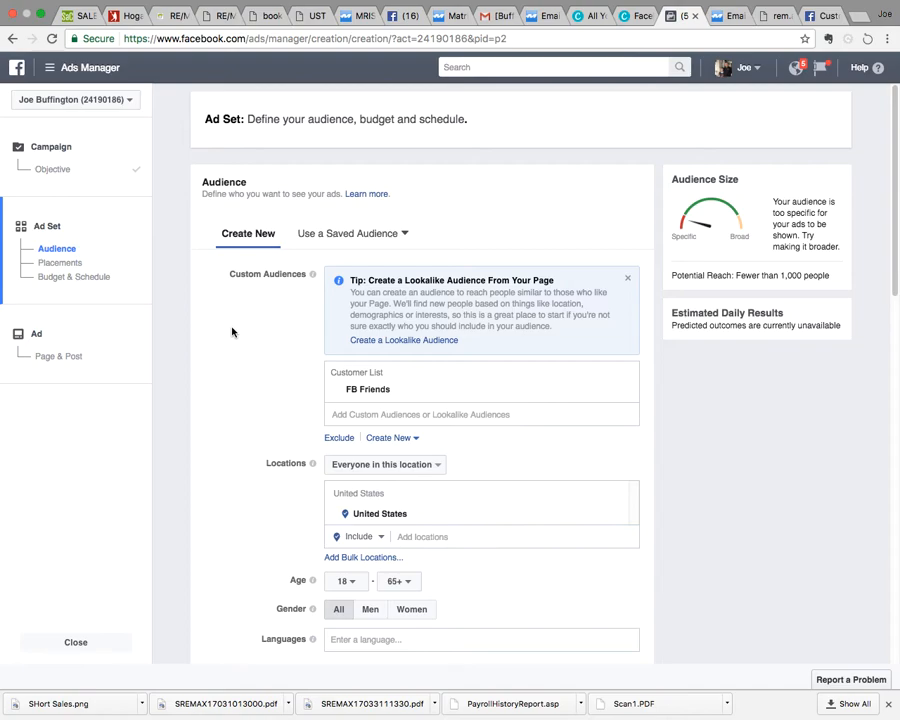
click(394, 414)
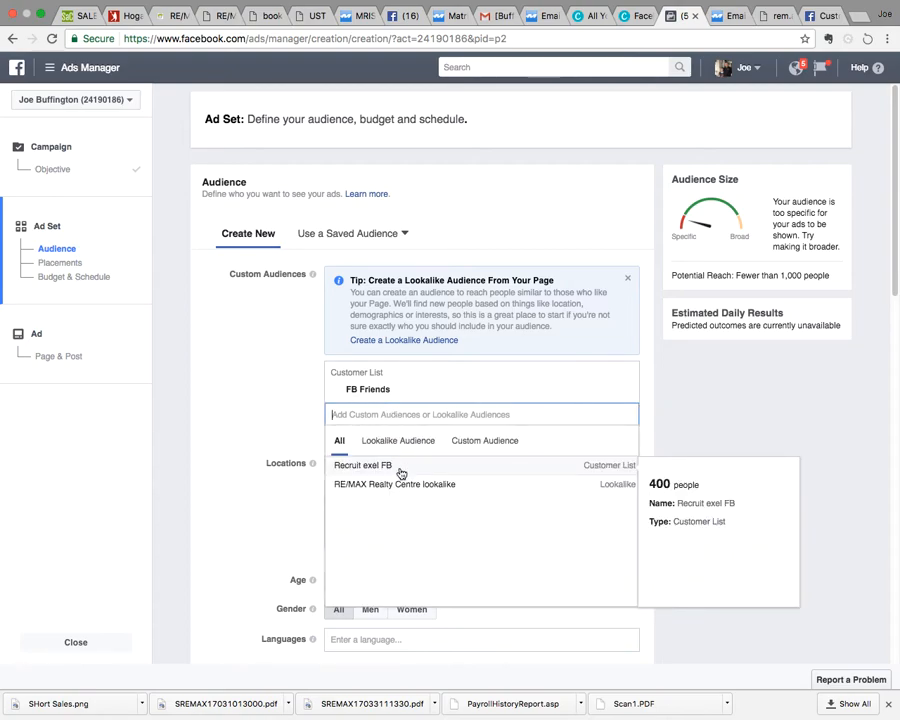
click(234, 390)
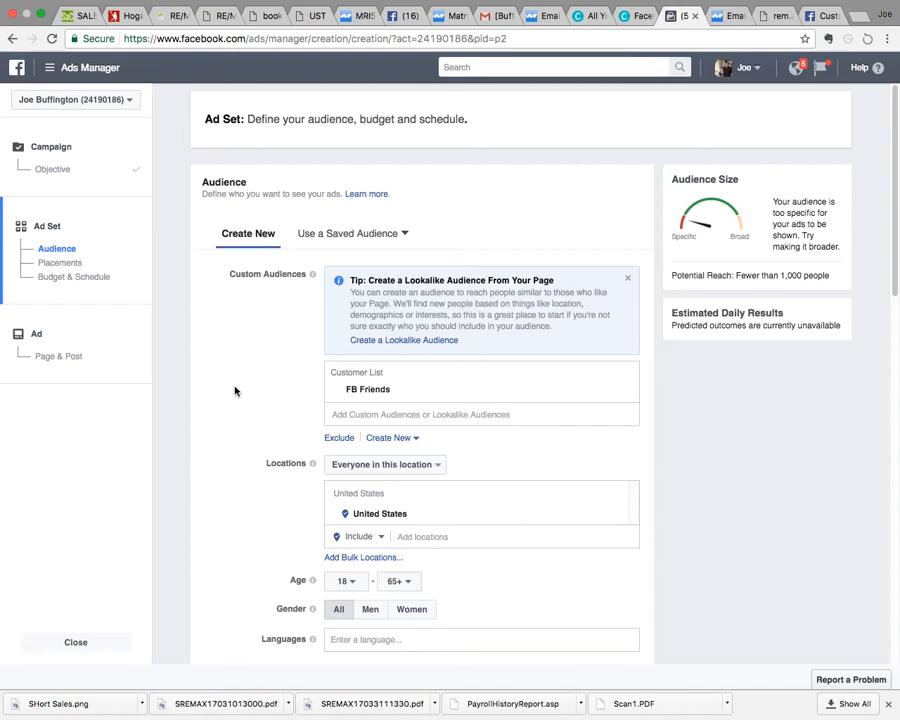
click(372, 410)
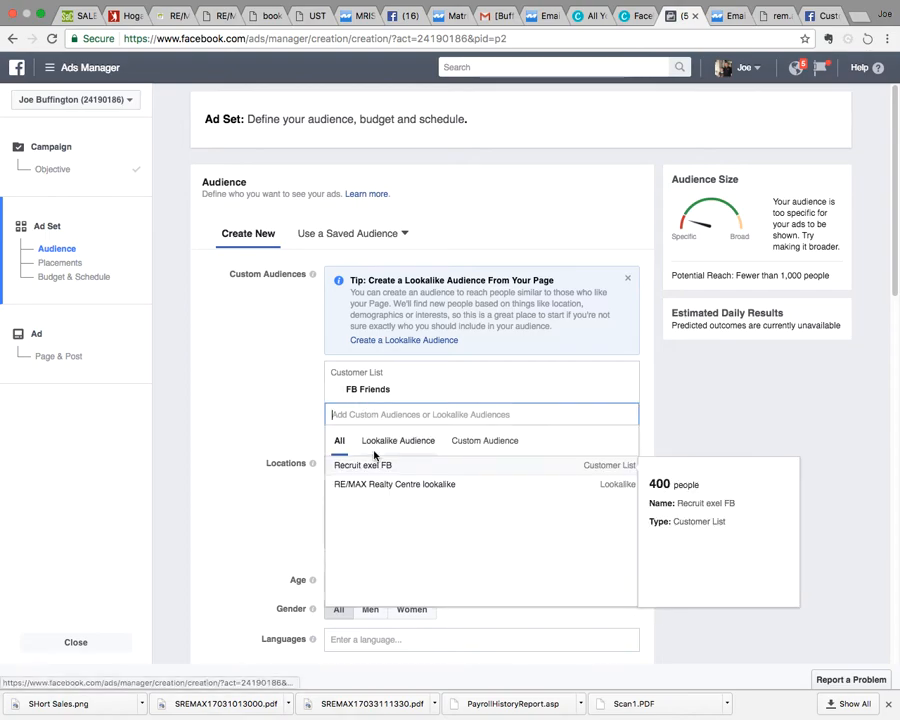
click(377, 466)
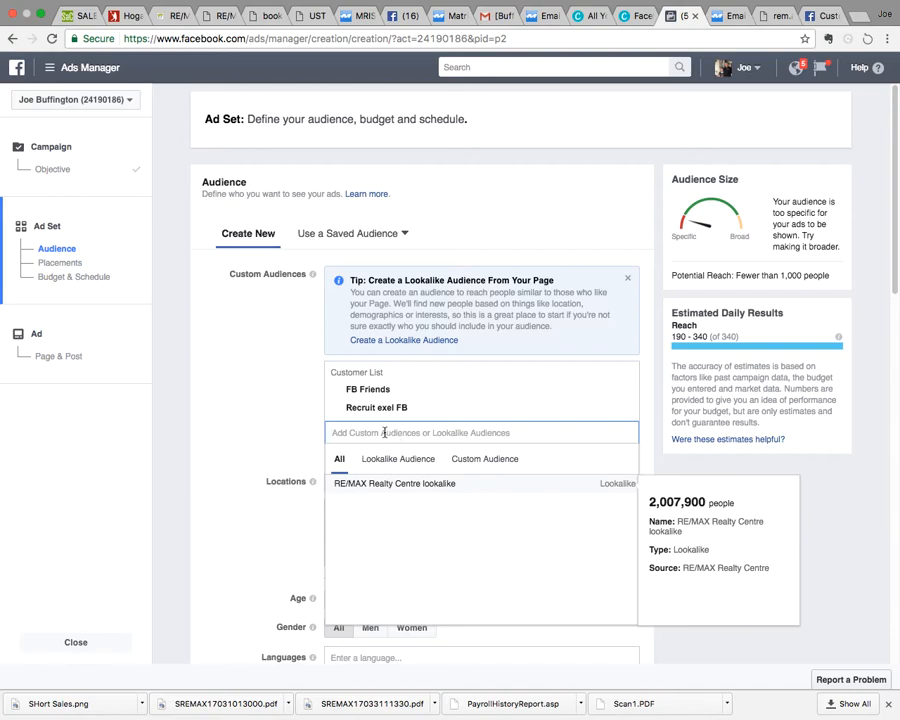
click(227, 404)
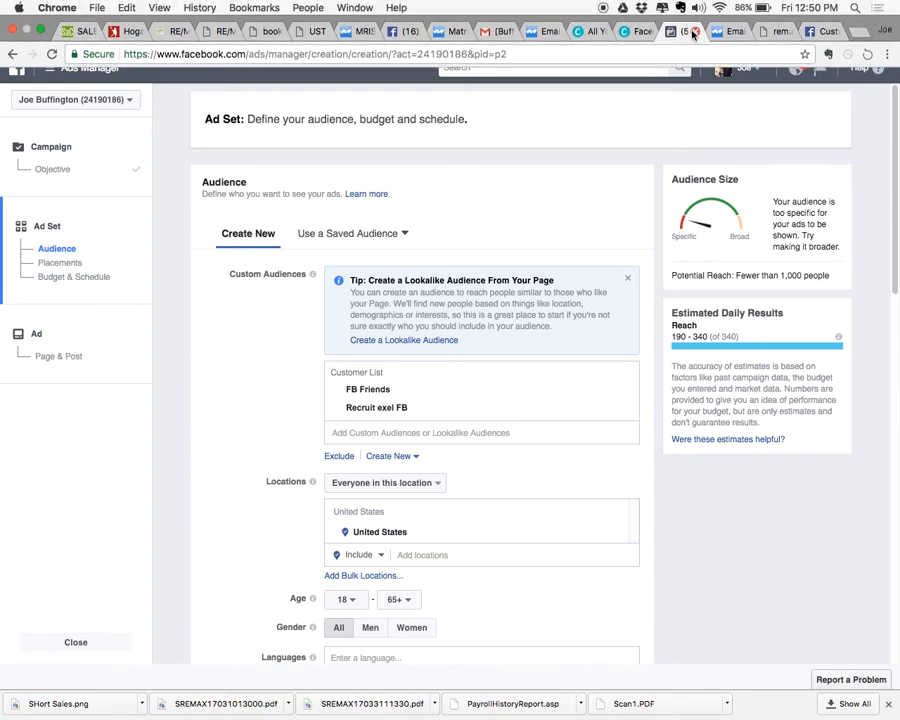
- Keep editing the ad instead of leaving ads creation, and go back from the ad set to the campaign objective
click(17, 70)
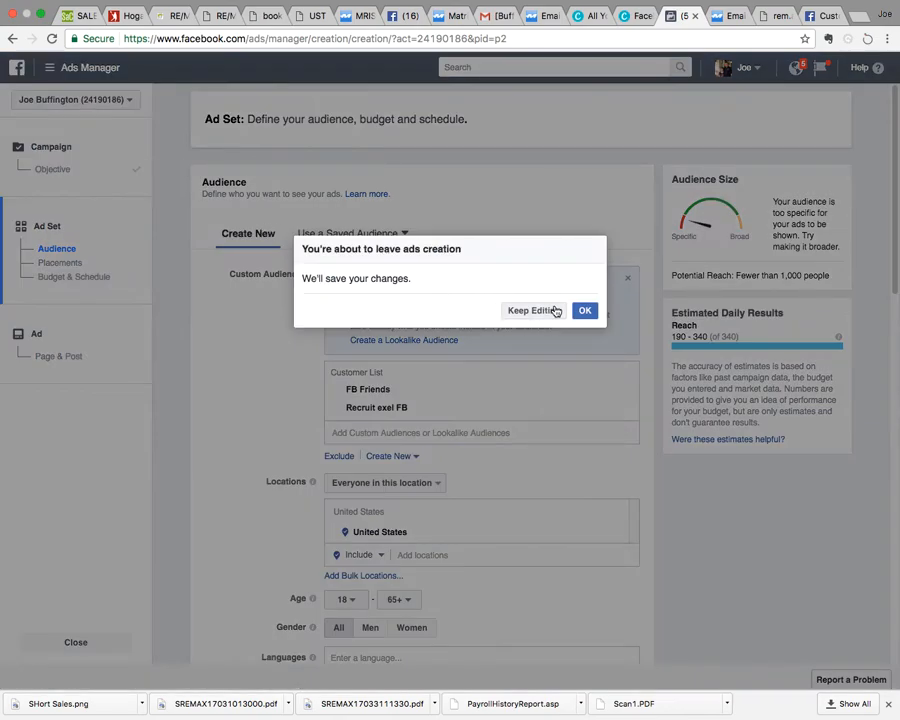
click(555, 311)
scroll(573, 424, down, 15)
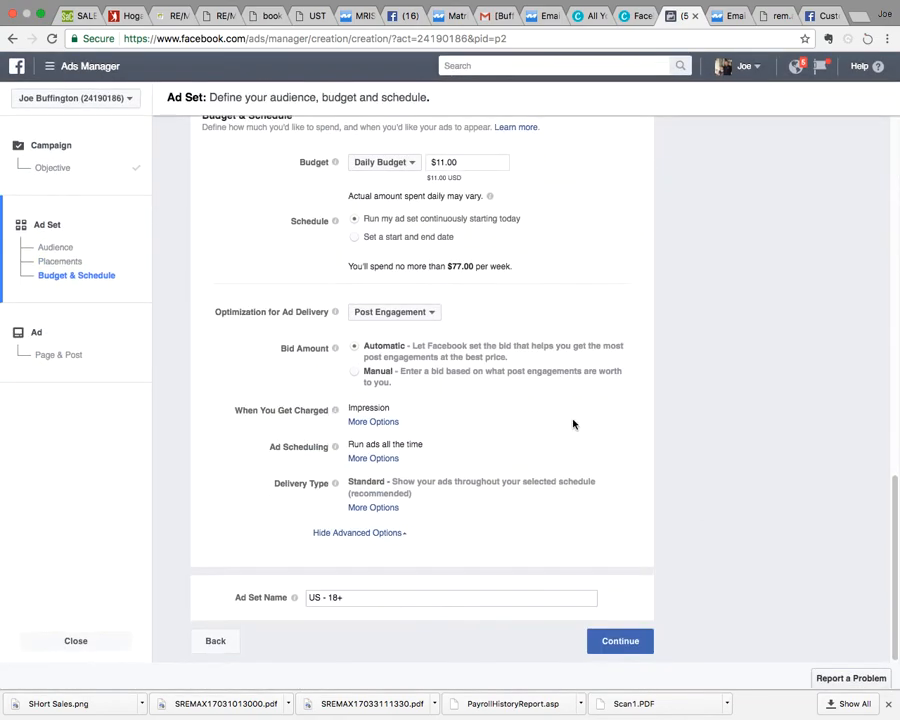
click(216, 644)
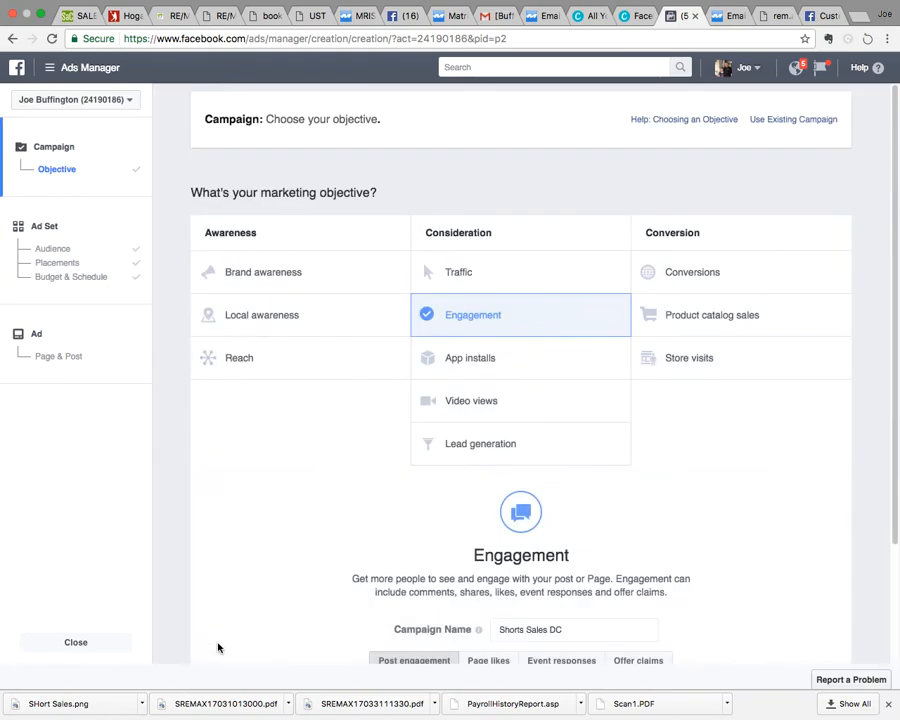
scroll(185, 594, up, 3)
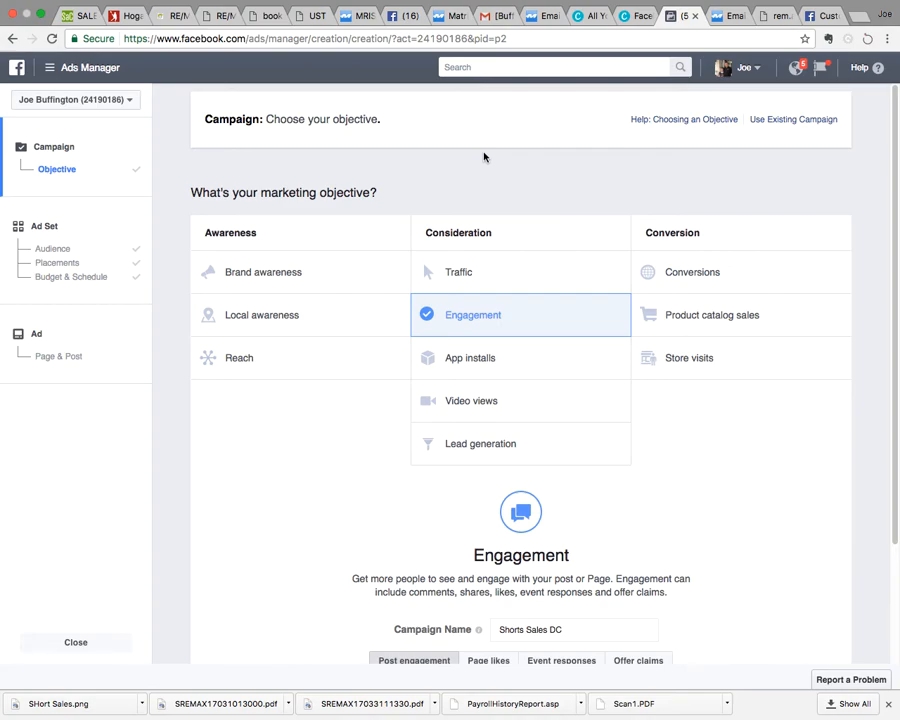
- Leave ads creation with the changes saved and open the Buffington Team page on Facebook
click(17, 67)
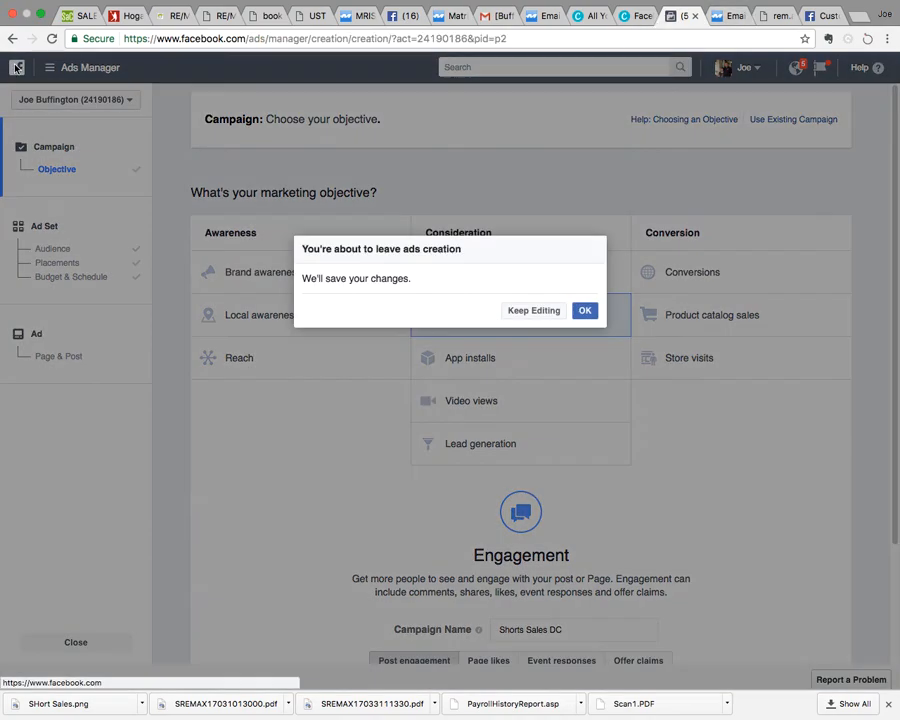
click(536, 311)
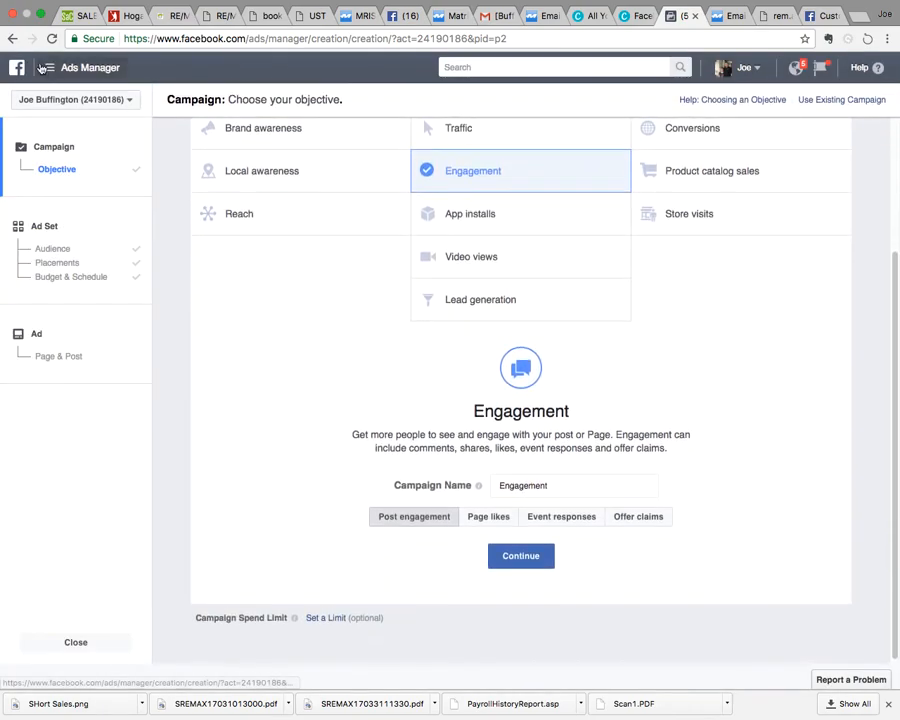
click(17, 67)
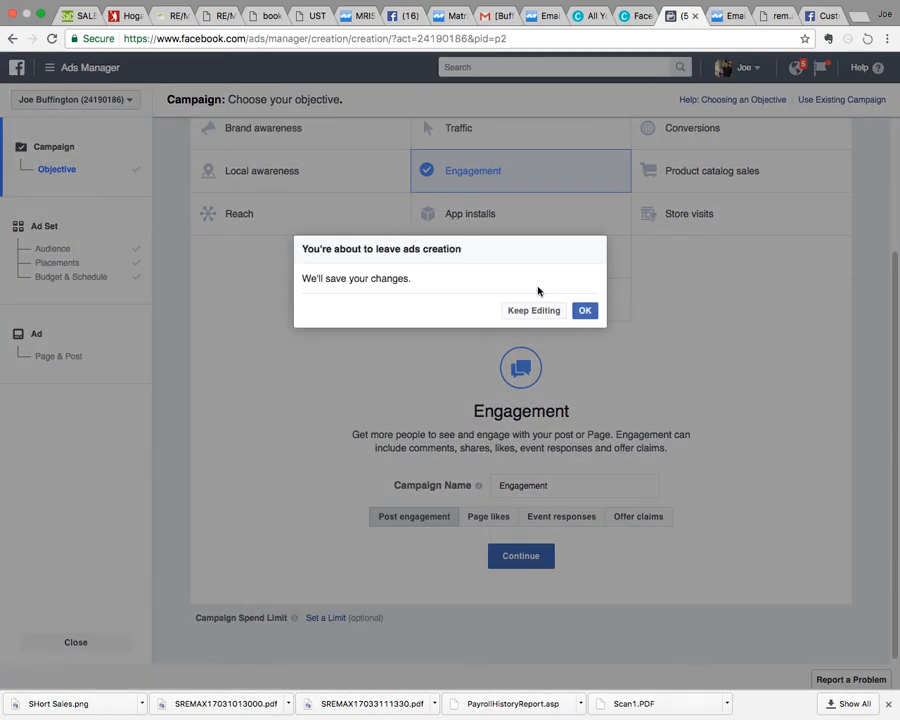
click(588, 316)
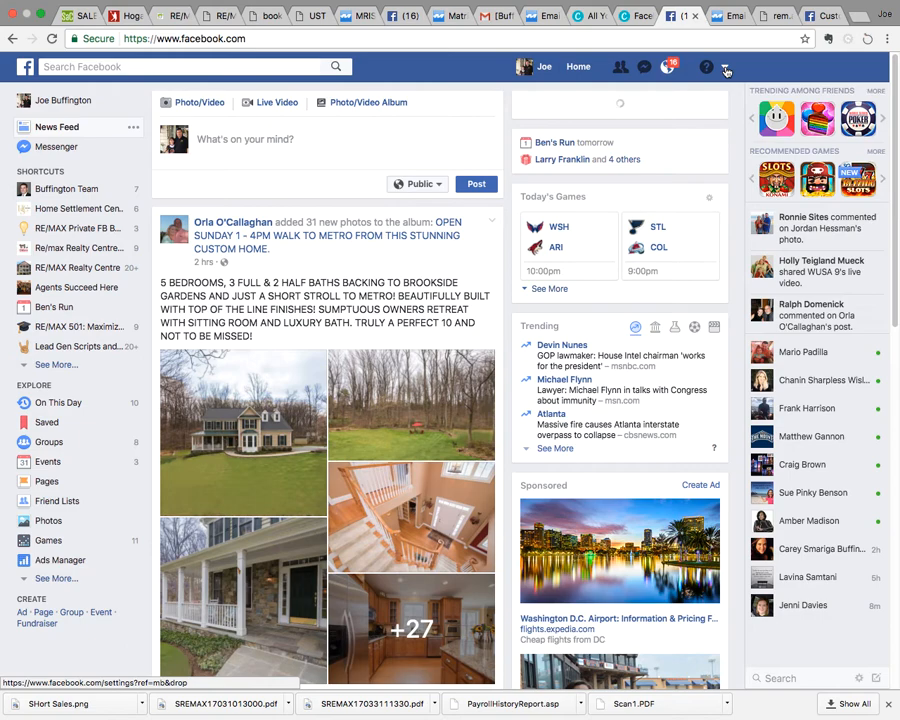
click(726, 68)
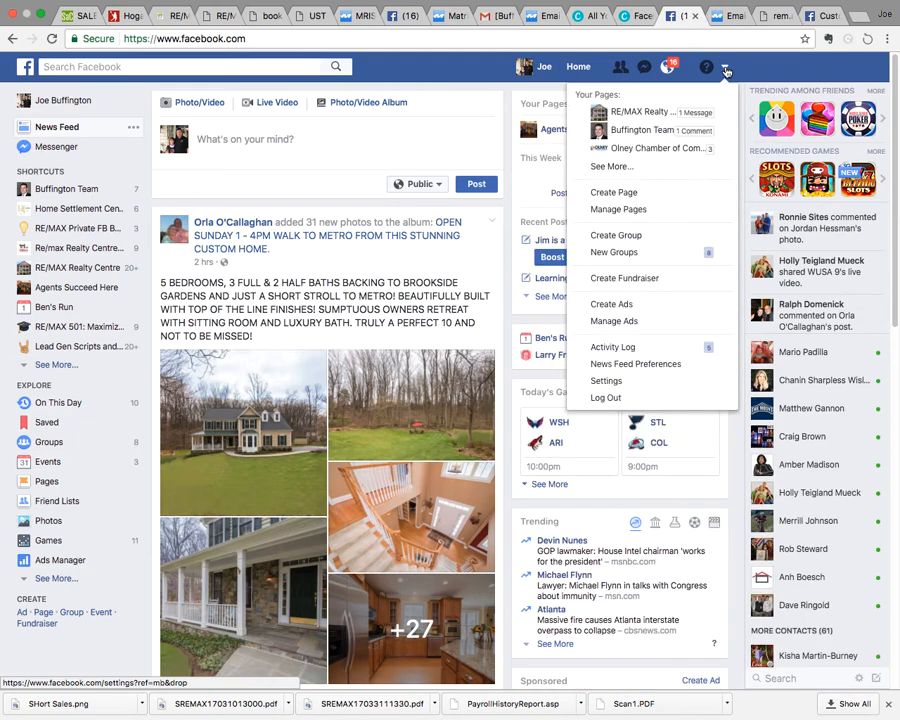
click(655, 131)
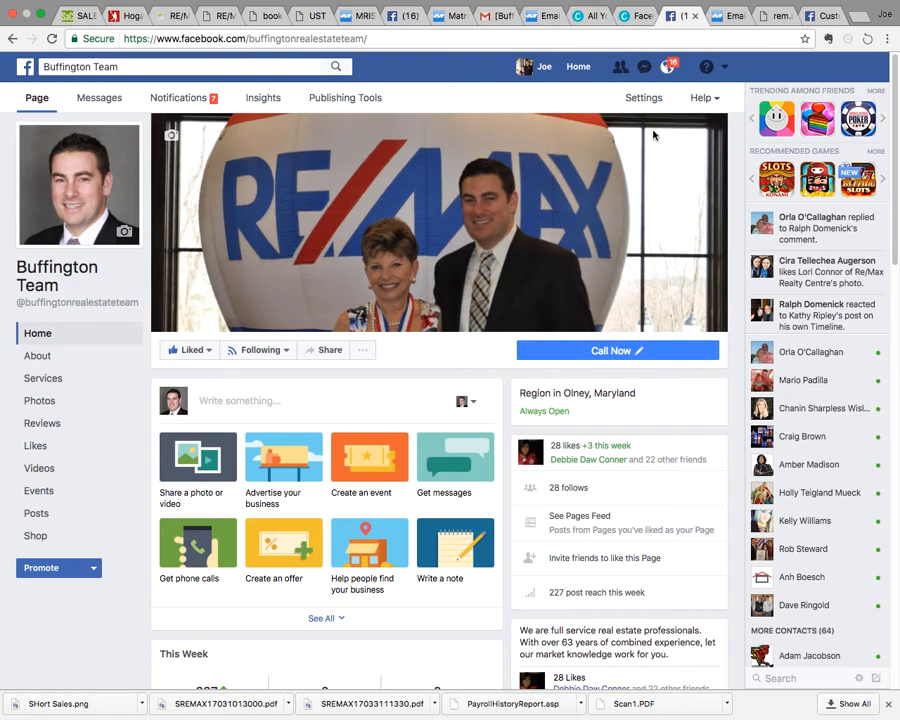
- Find the "Open Houses in Montgomery County" post on the page and review its post details and the invite list of people who liked it
scroll(496, 428, down, 8)
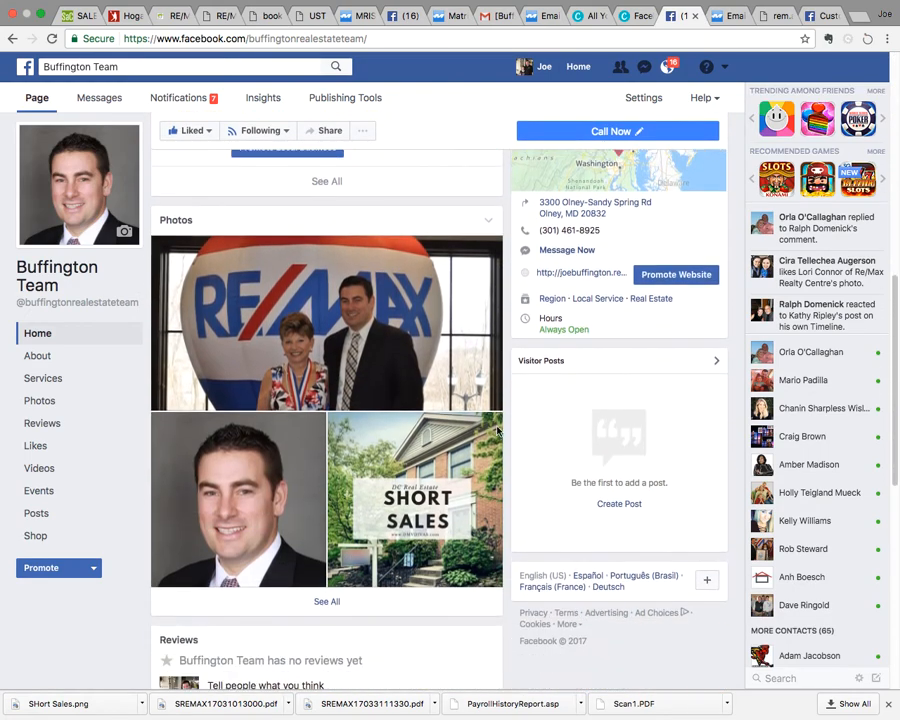
scroll(496, 430, down, 6)
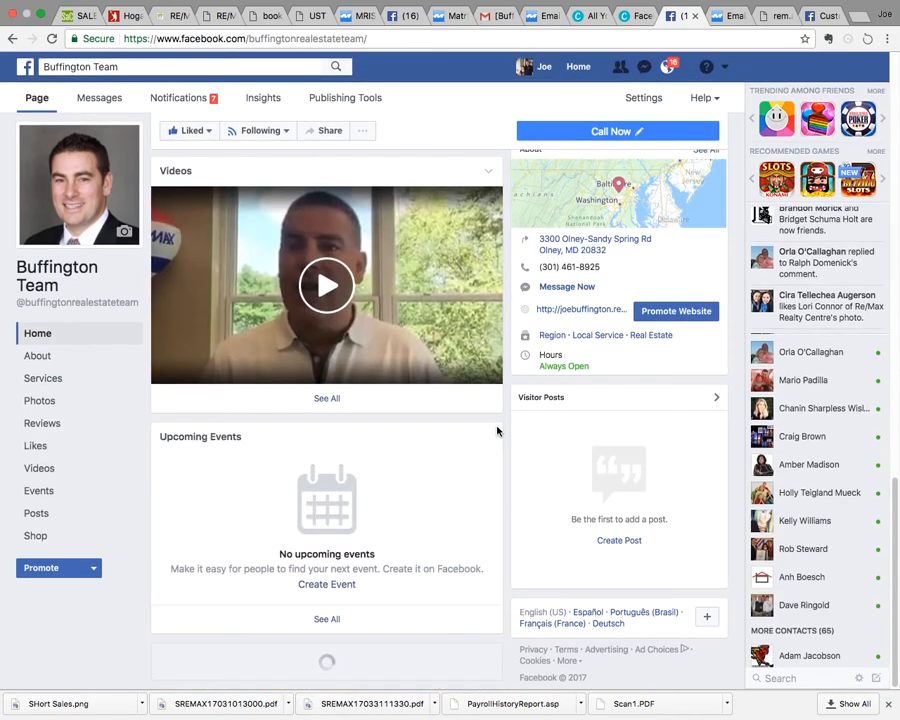
scroll(497, 431, down, 2)
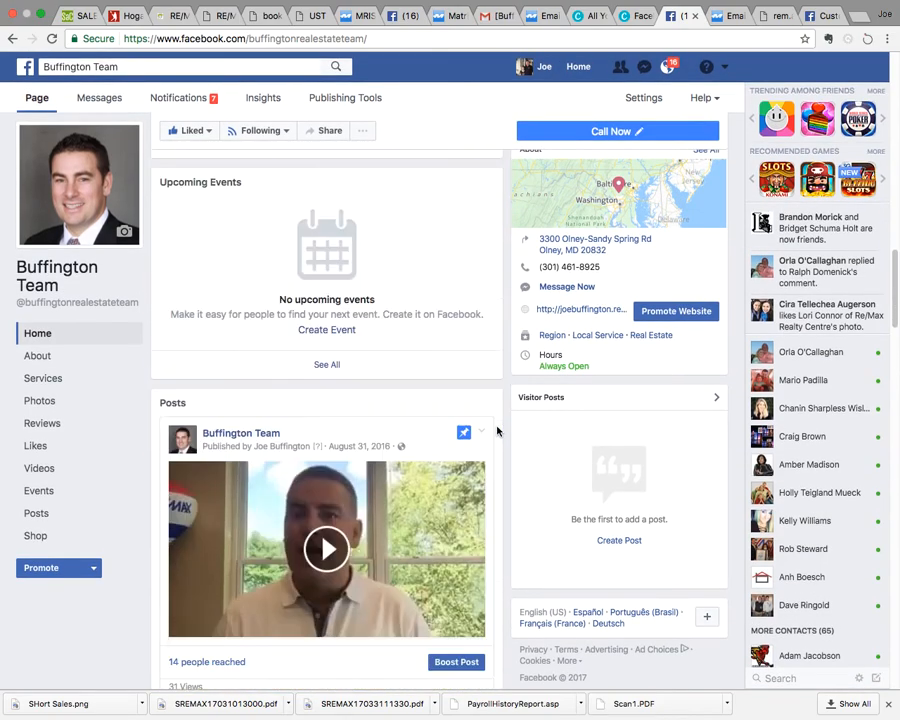
scroll(497, 430, down, 12)
scroll(497, 430, down, 2)
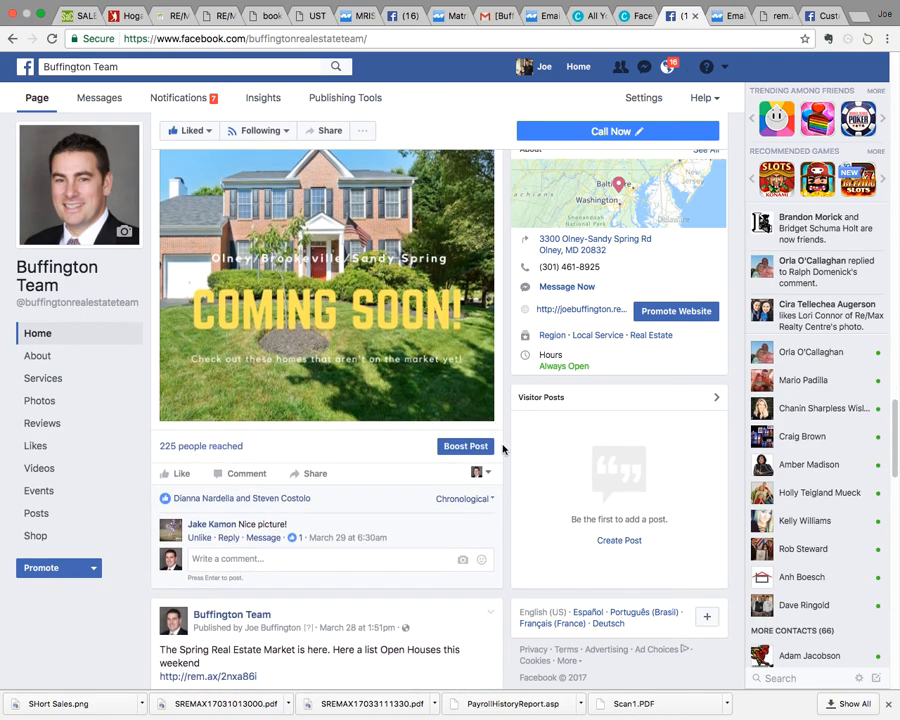
scroll(502, 449, down, 5)
scroll(502, 449, down, 4)
scroll(502, 449, down, 1)
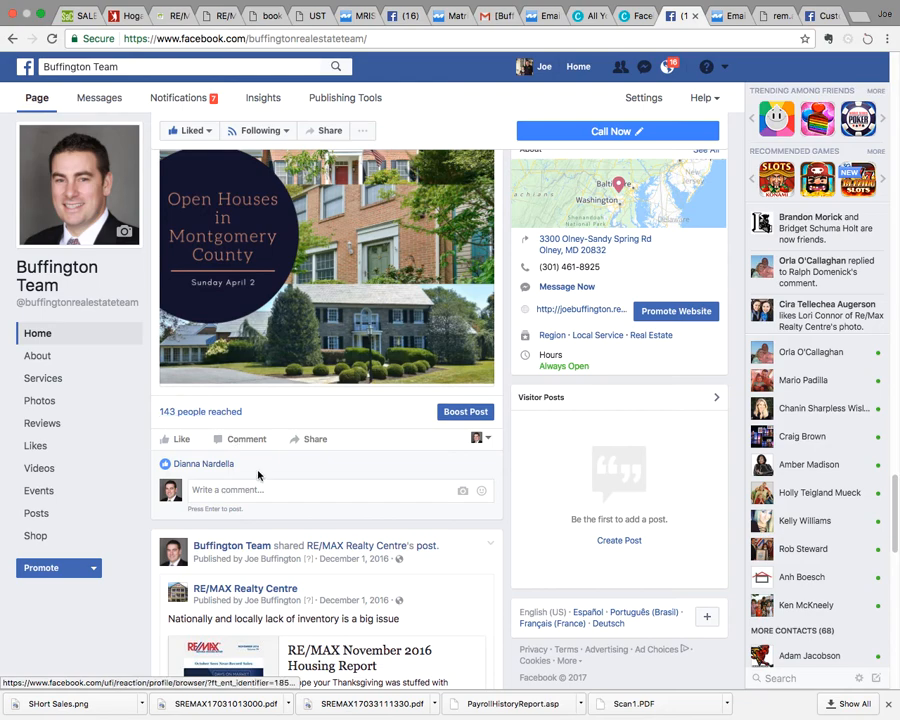
scroll(360, 456, down, 1)
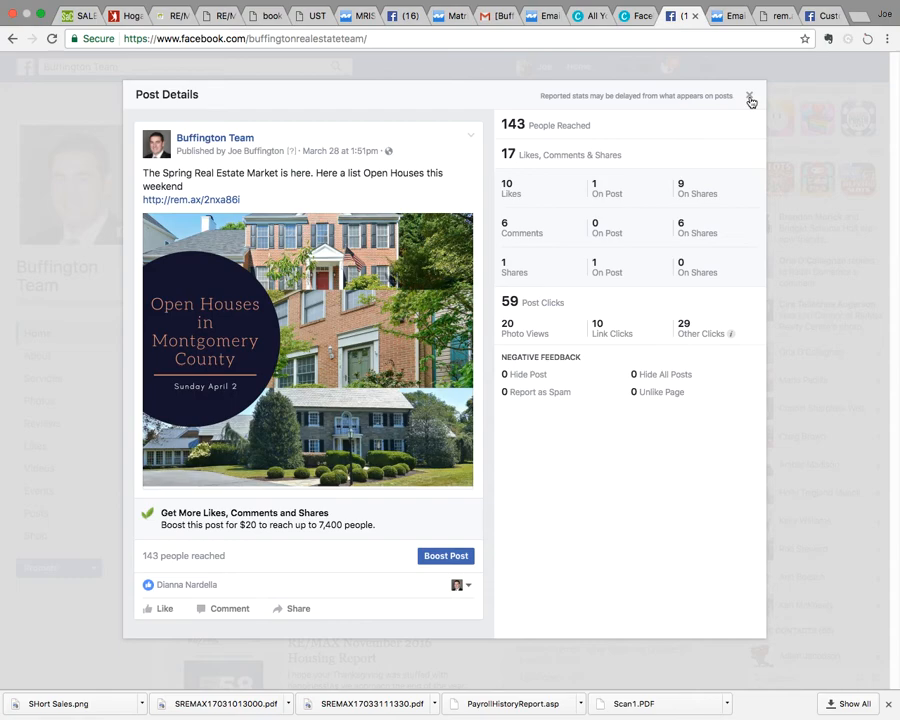
click(750, 101)
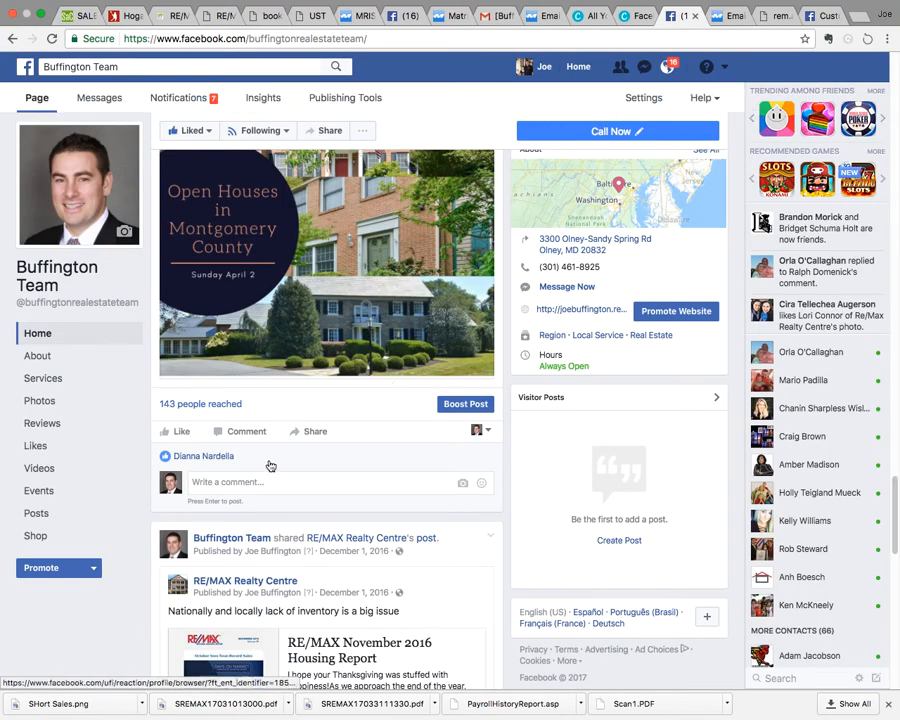
click(268, 463)
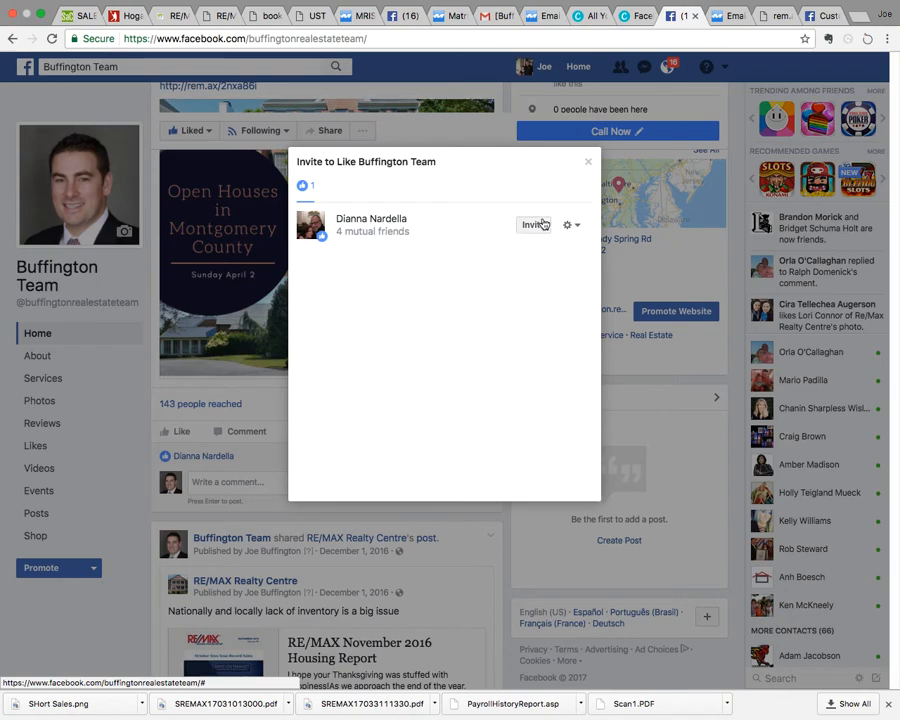
click(587, 165)
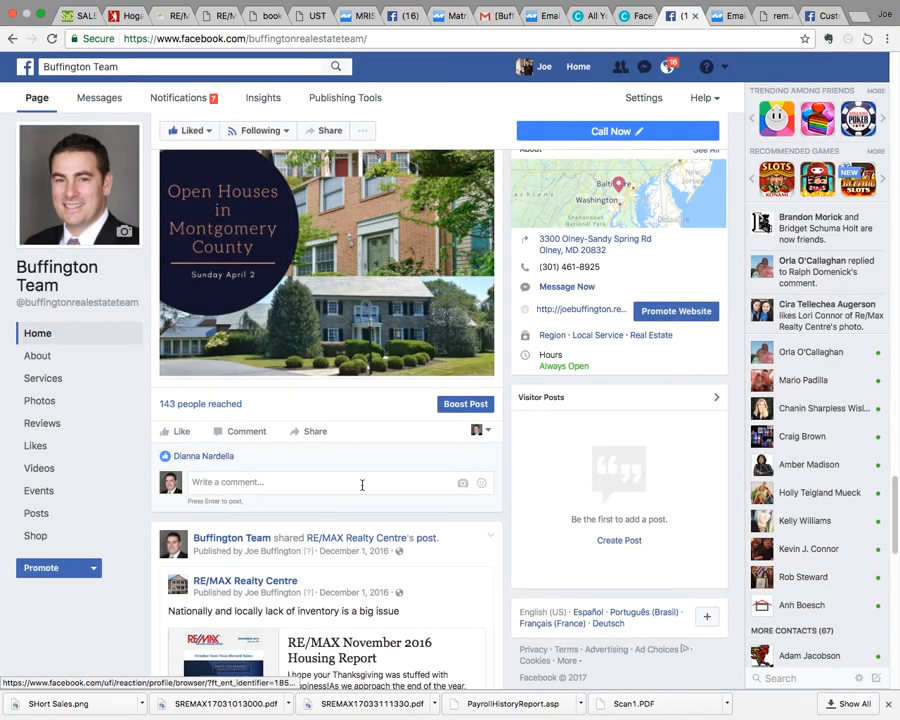
- Examine the older posts and open house events on the Buffington Team page for their reach and reactions
scroll(504, 540, down, 5)
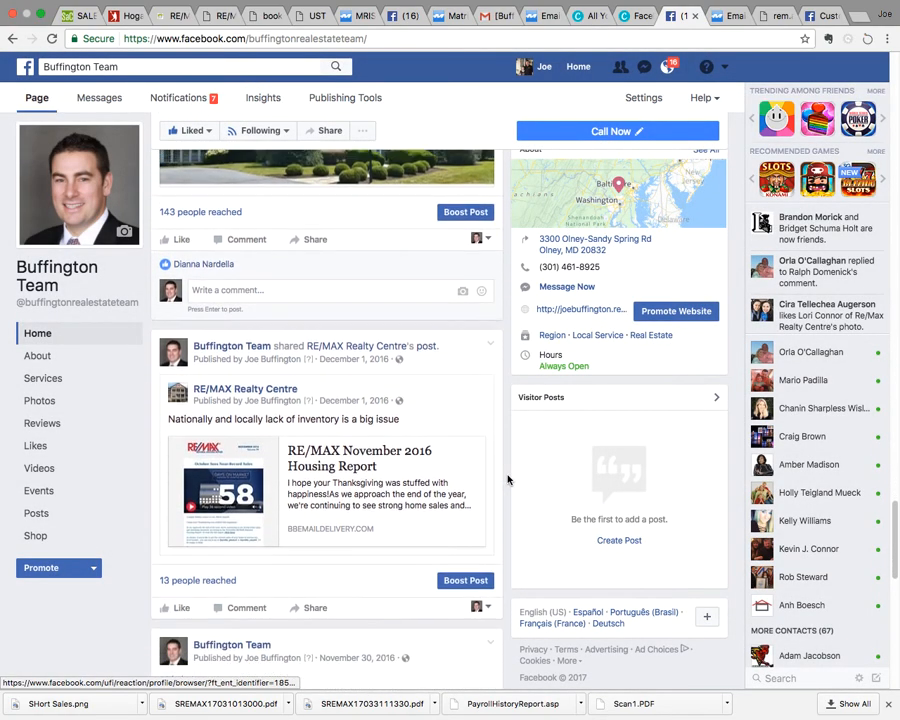
scroll(507, 479, down, 10)
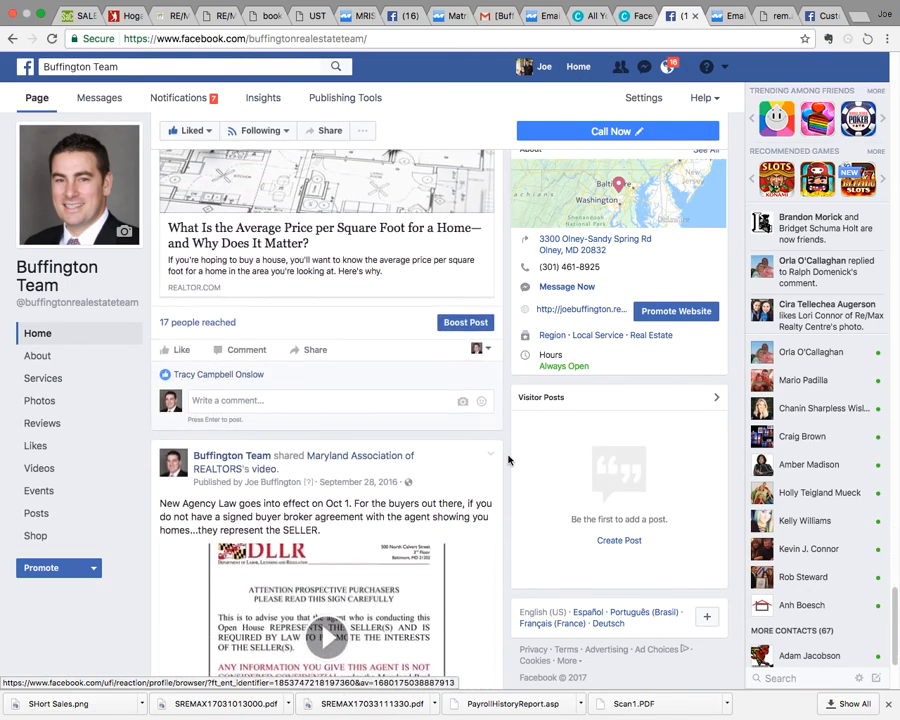
scroll(507, 445, down, 3)
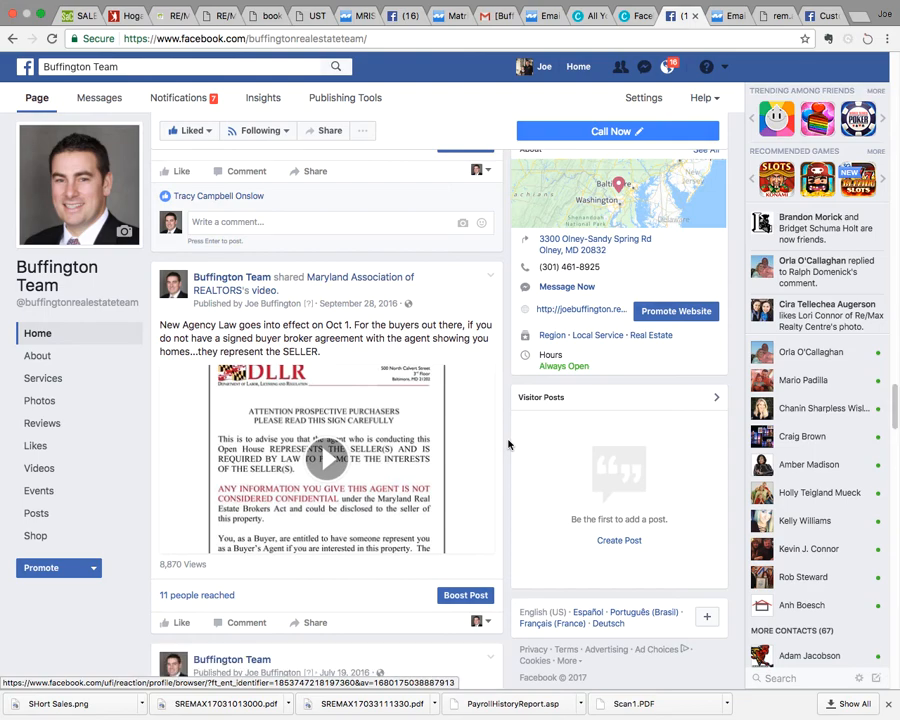
scroll(507, 445, down, 20)
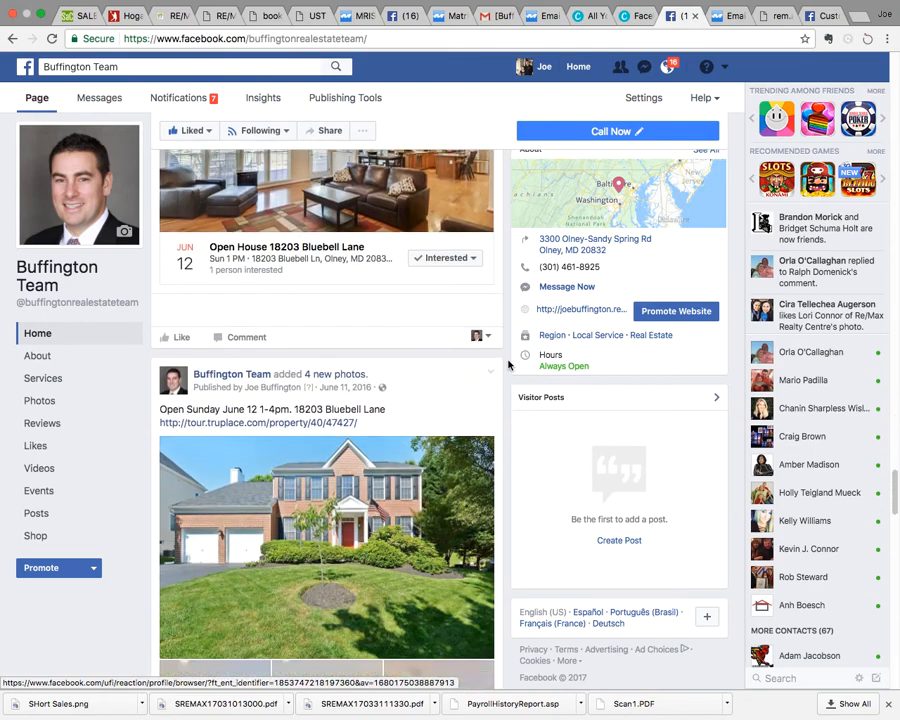
scroll(507, 365, down, 5)
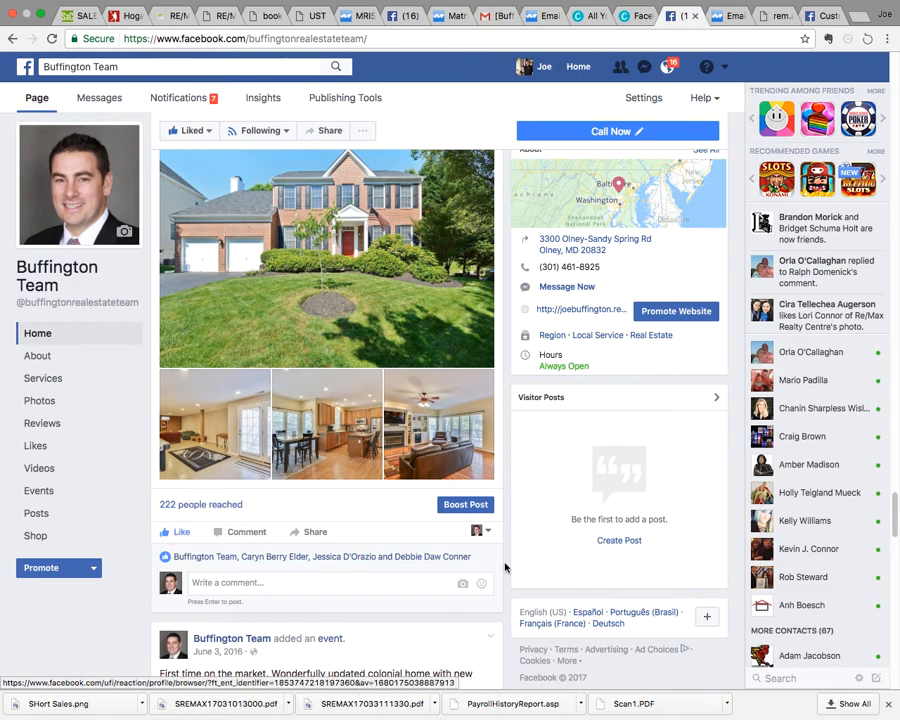
scroll(505, 562, down, 7)
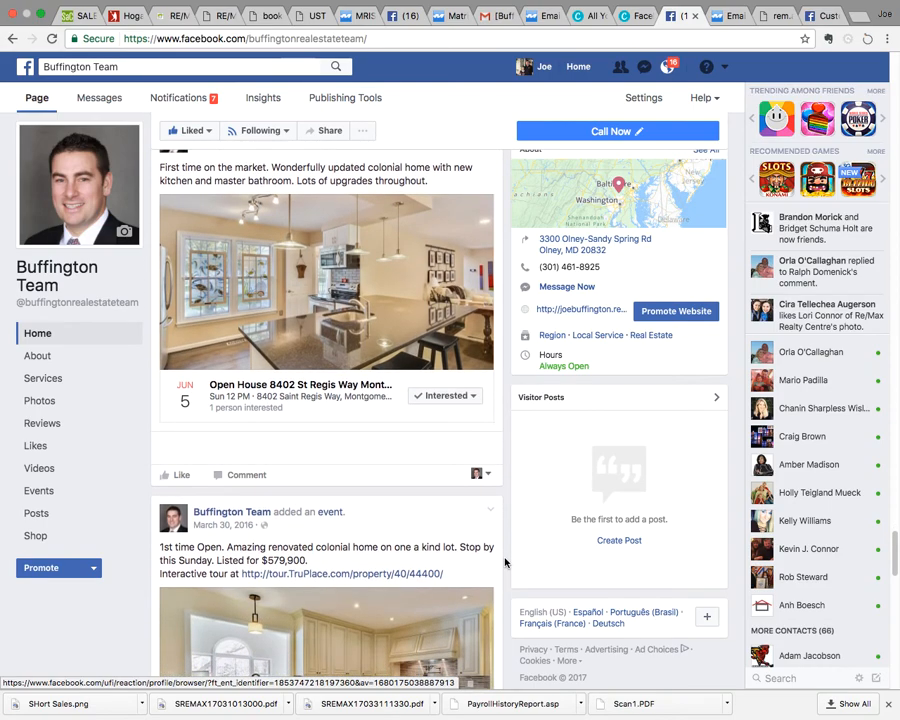
scroll(505, 562, down, 7)
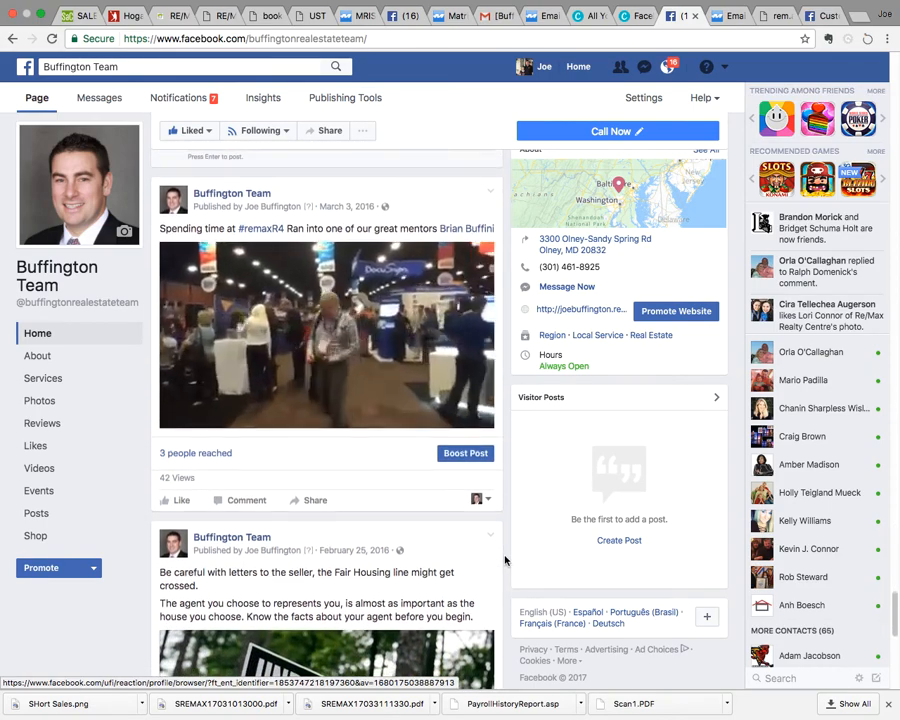
scroll(505, 562, up, 8)
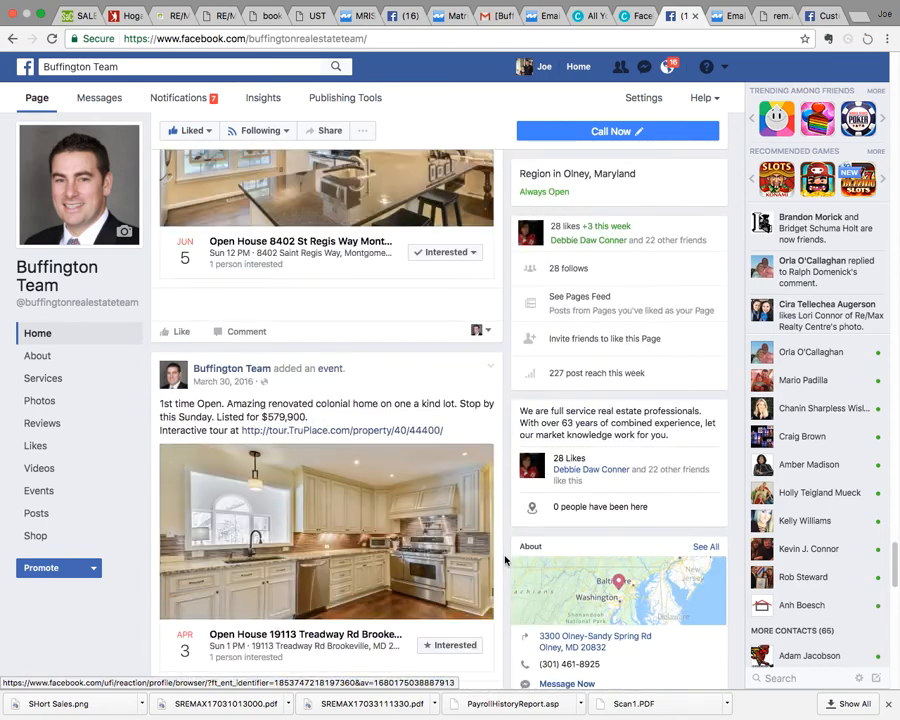
- Find the June 11, 2016 open house post with 4 new photos and review the invite list of people who liked it
scroll(505, 562, up, 8)
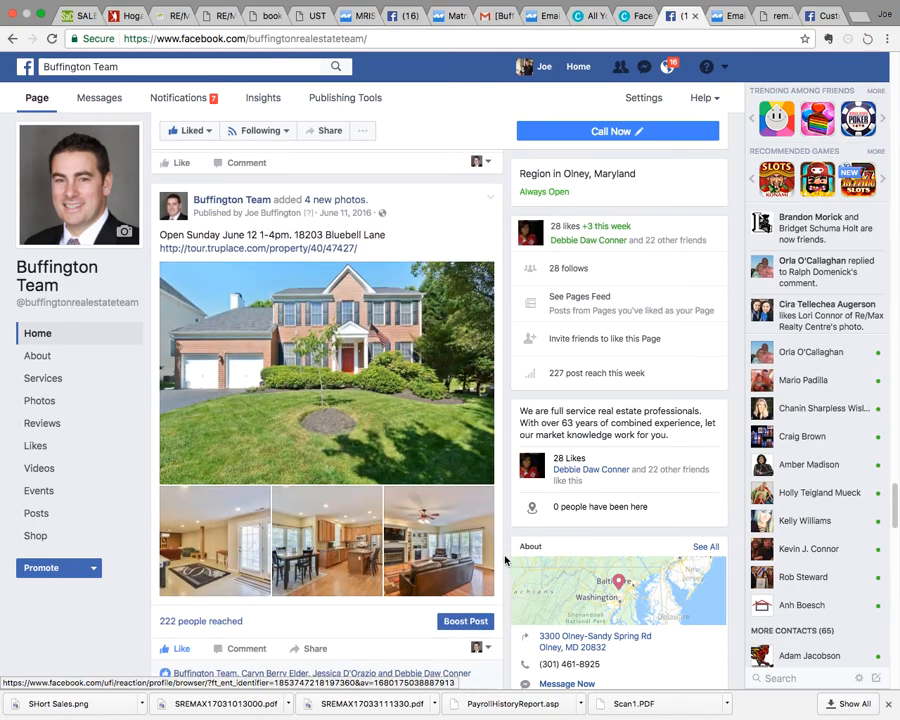
scroll(505, 560, down, 5)
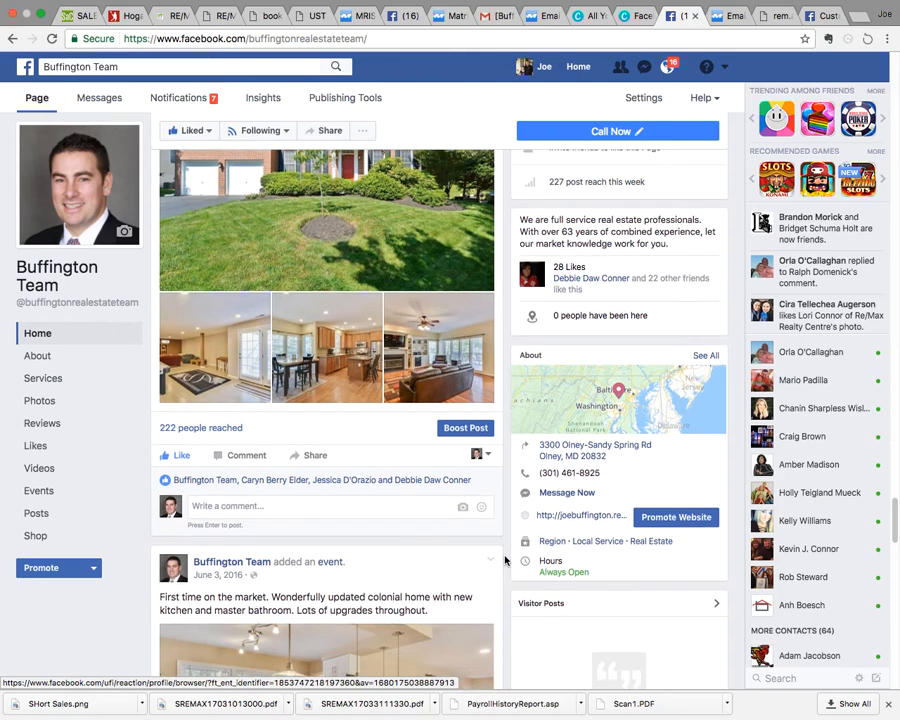
mouse_move(408, 489)
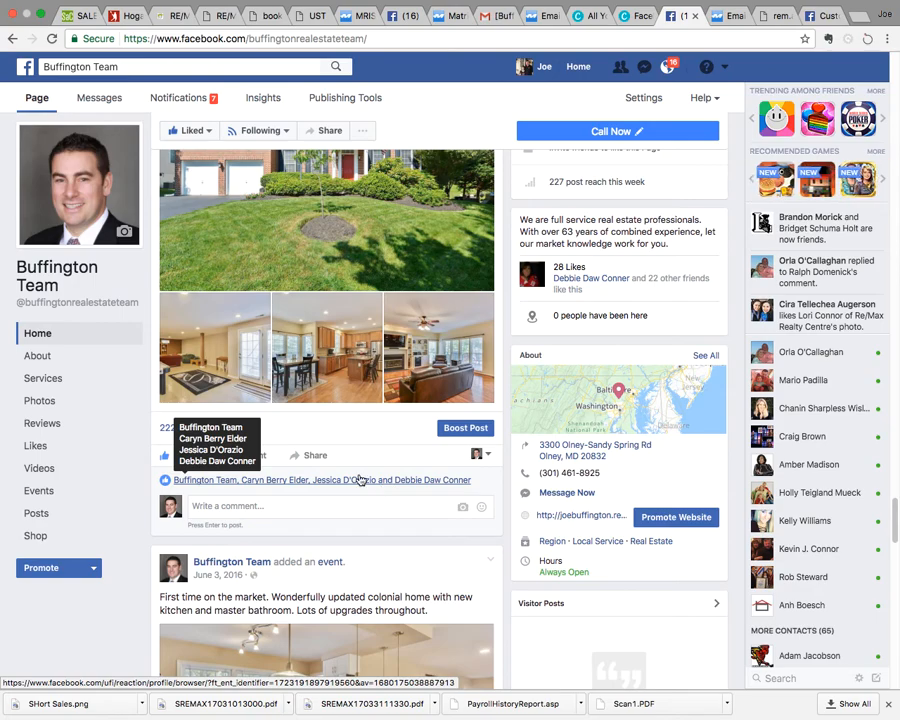
click(356, 482)
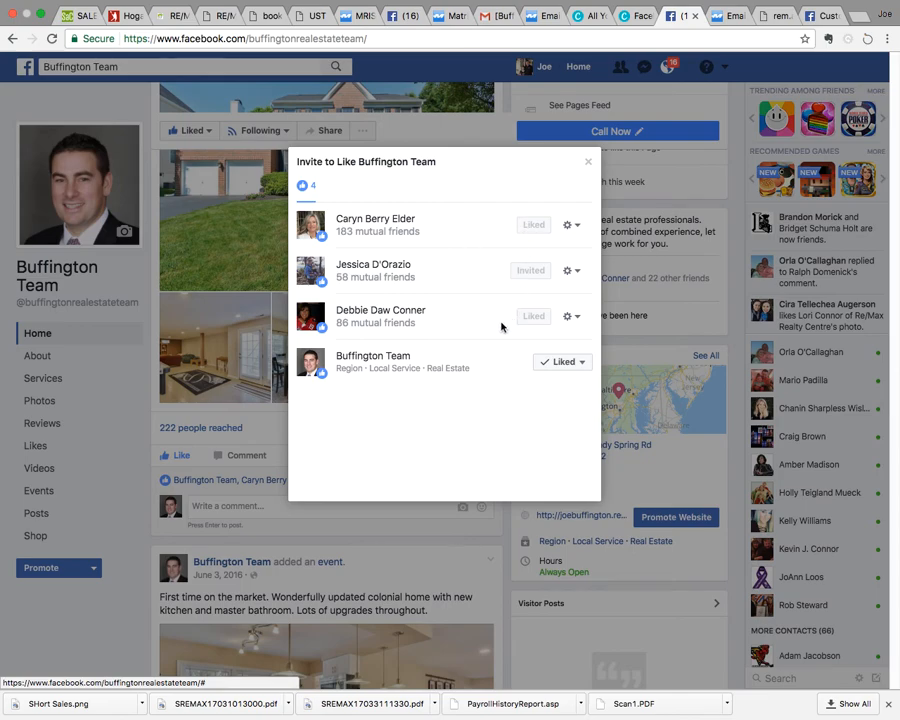
click(590, 165)
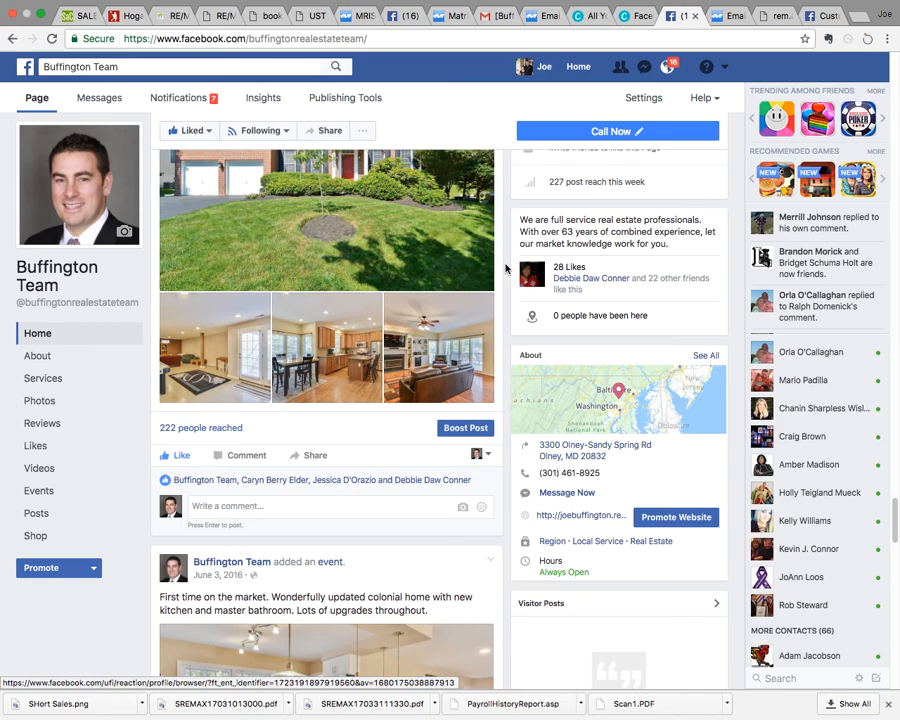
- Go from the business page to Ads Manager and open the personal ad account's campaign list
scroll(507, 268, up, 3)
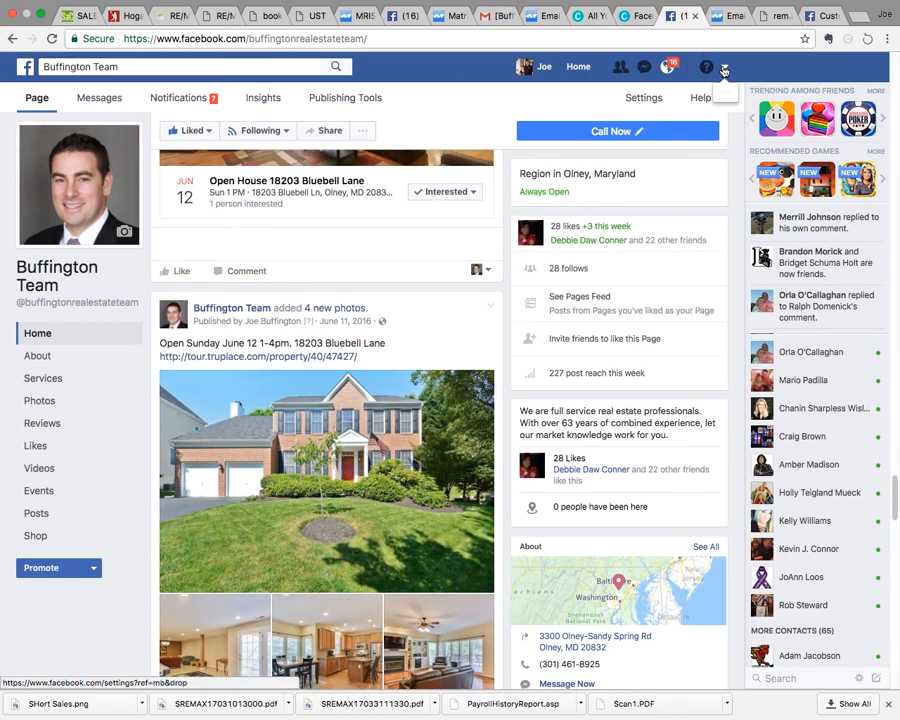
click(724, 68)
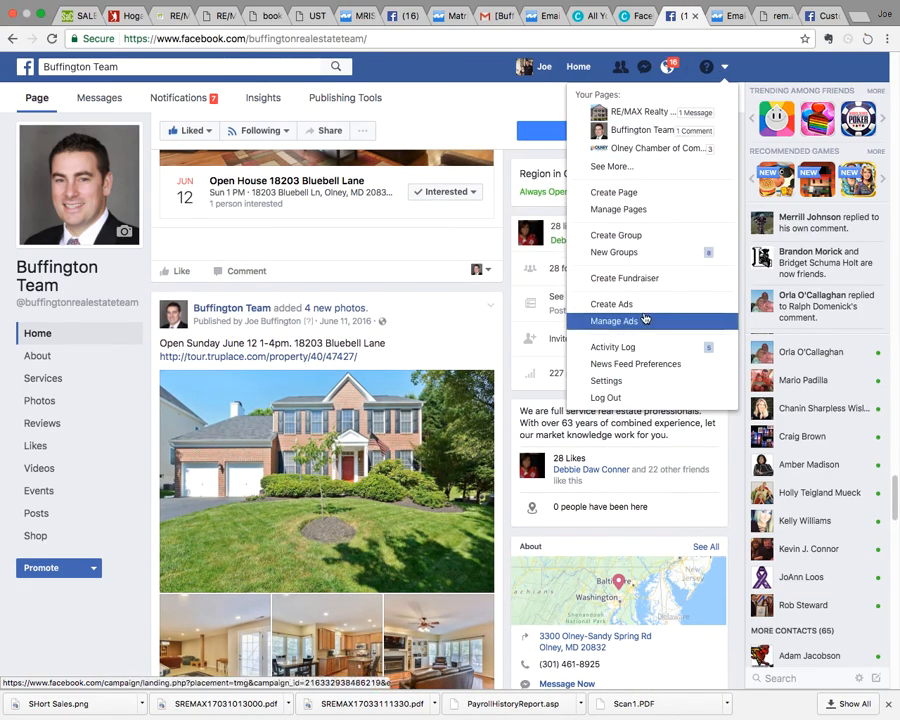
click(645, 319)
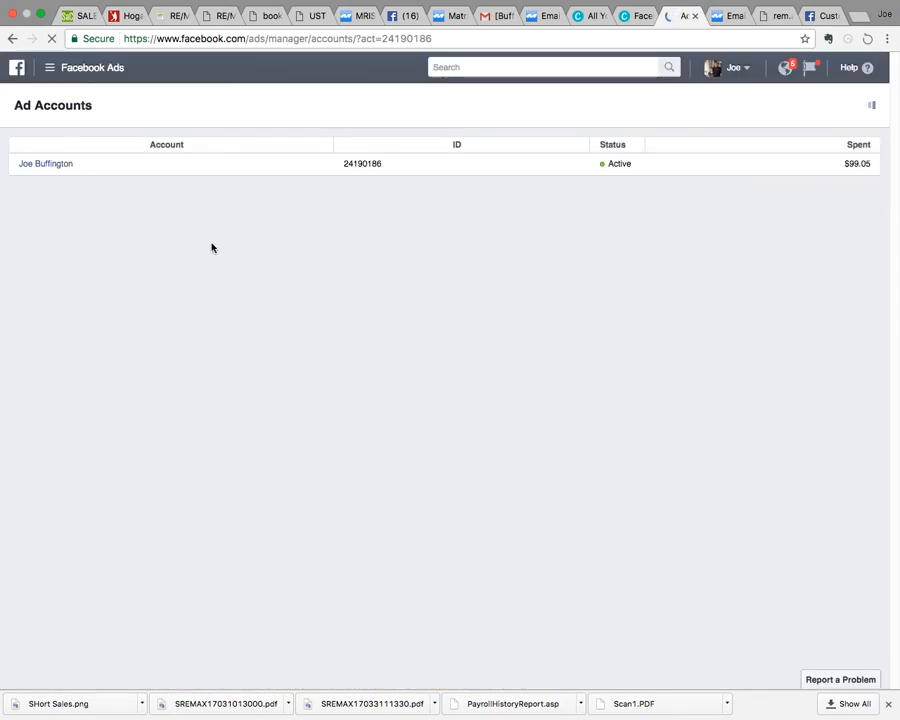
click(56, 165)
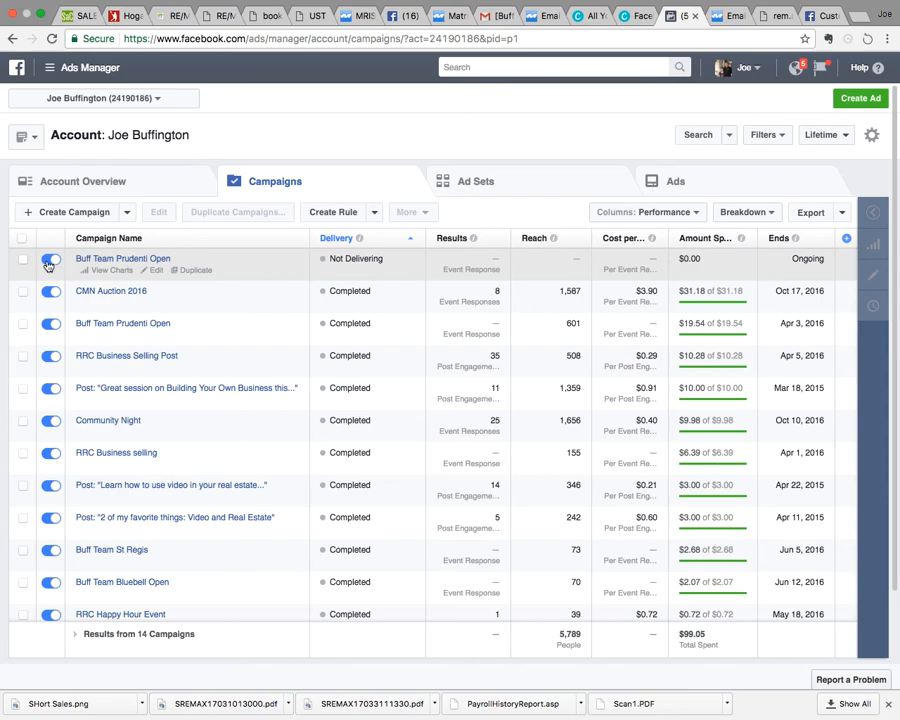
- Turn the campaign with the ongoing end date off and back on
click(47, 262)
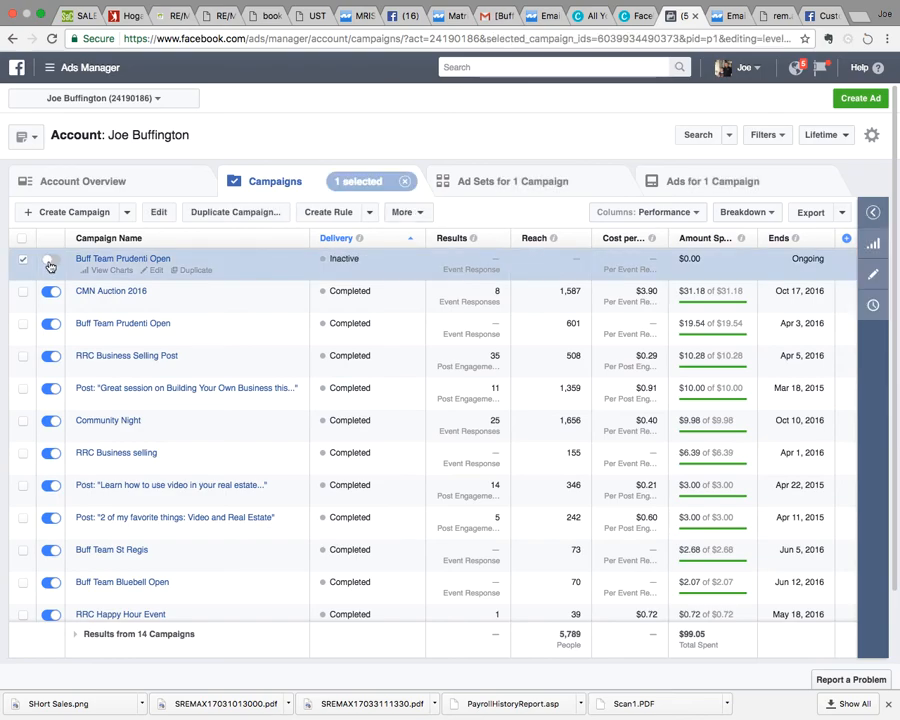
click(50, 262)
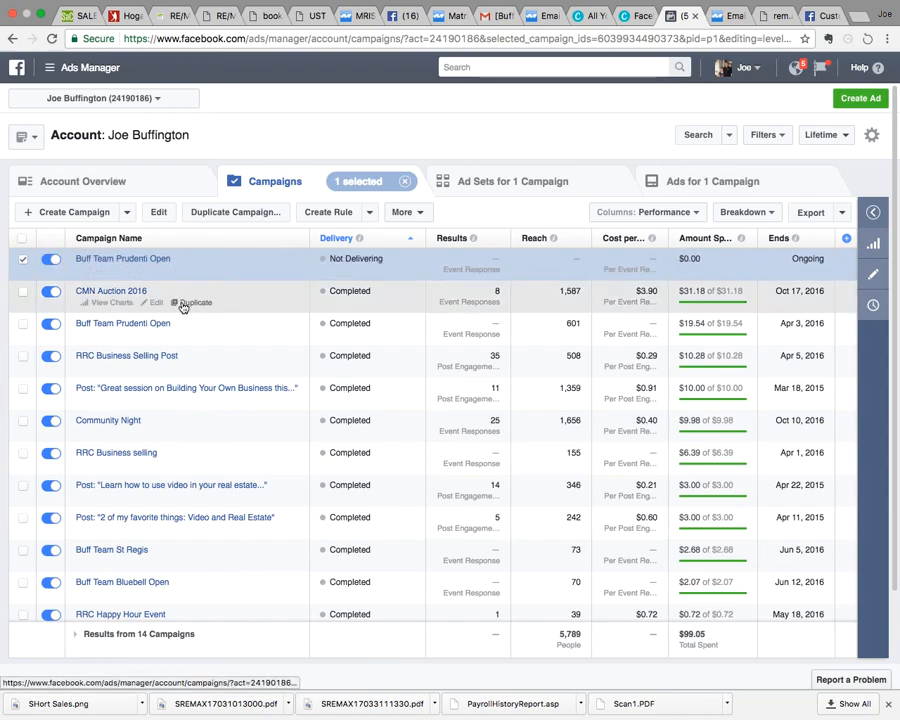